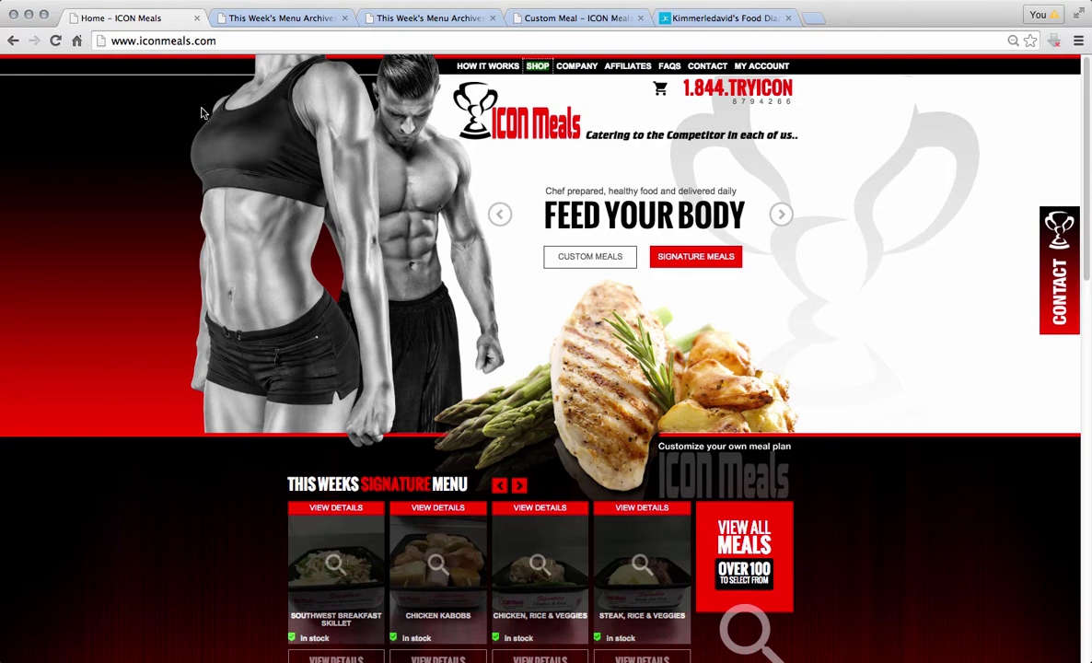
Step: Scroll through pages 1 and 2 of ICON Meals' This Week's Menu
left_click(255, 18)
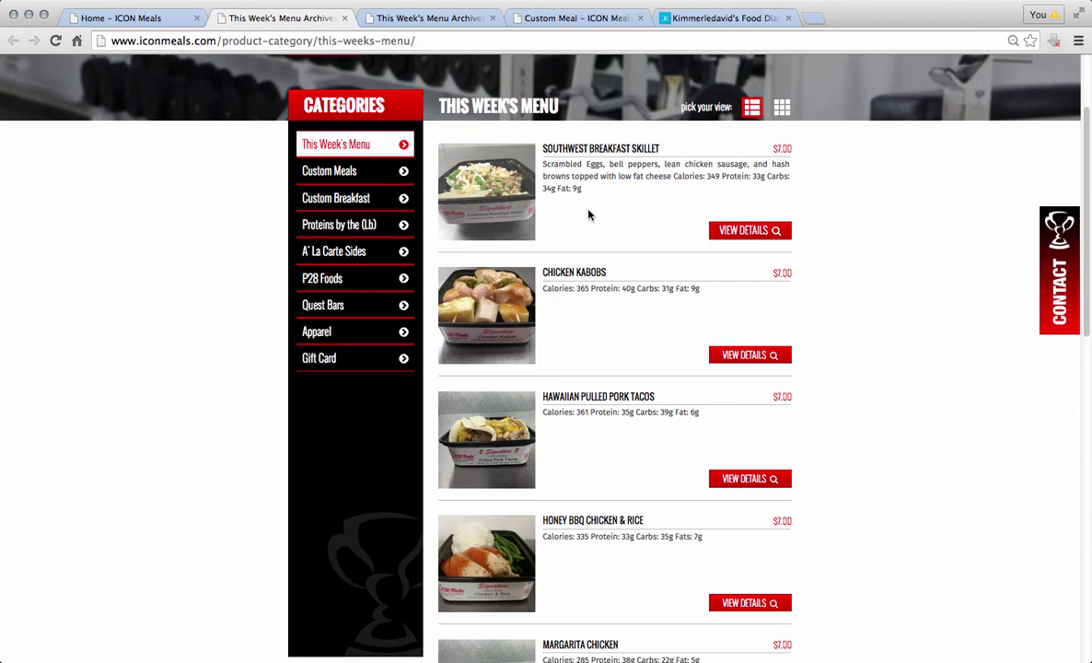
scroll(648, 360, "down", 5)
scroll(648, 364, "down", 1)
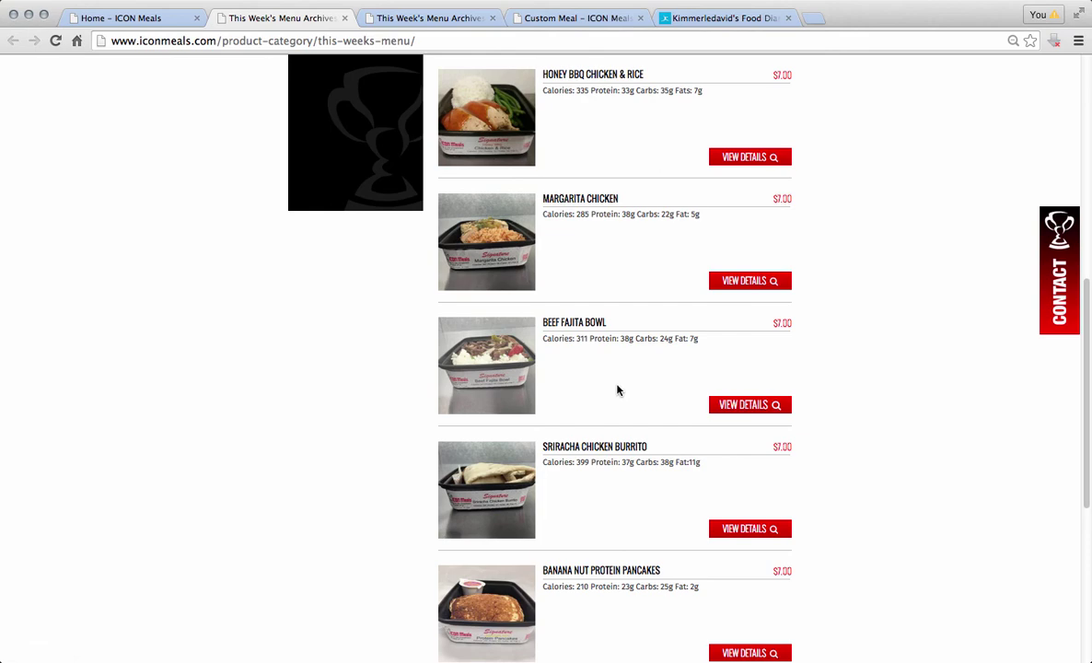
scroll(617, 390, "down", 3)
scroll(618, 391, "down", 1)
left_click(429, 17)
scroll(610, 432, "down", 3)
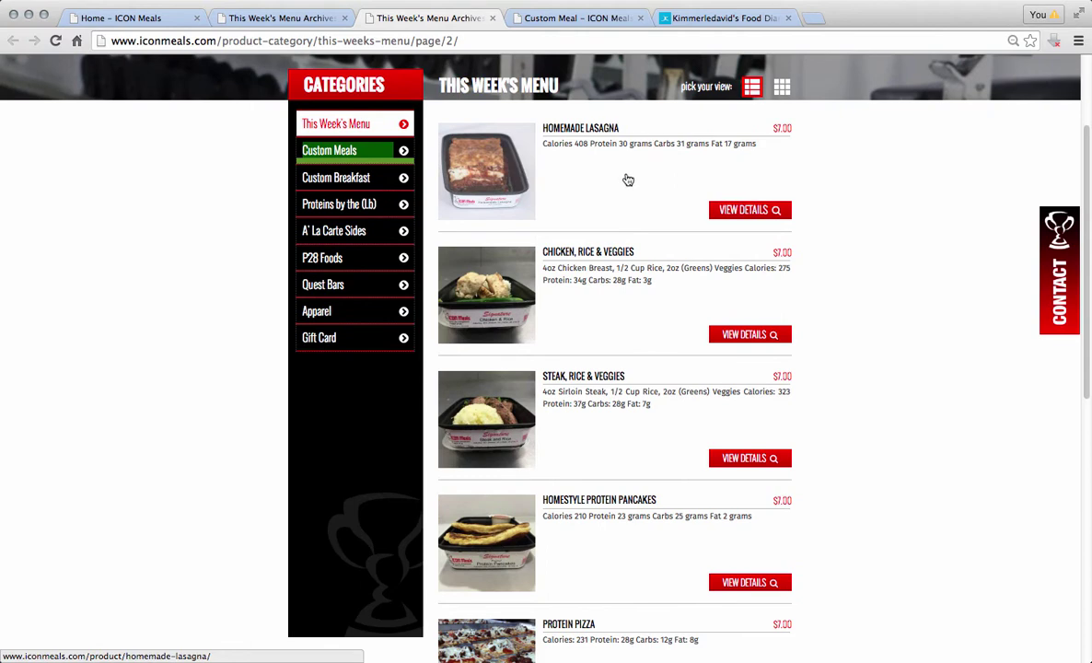
left_click(700, 18)
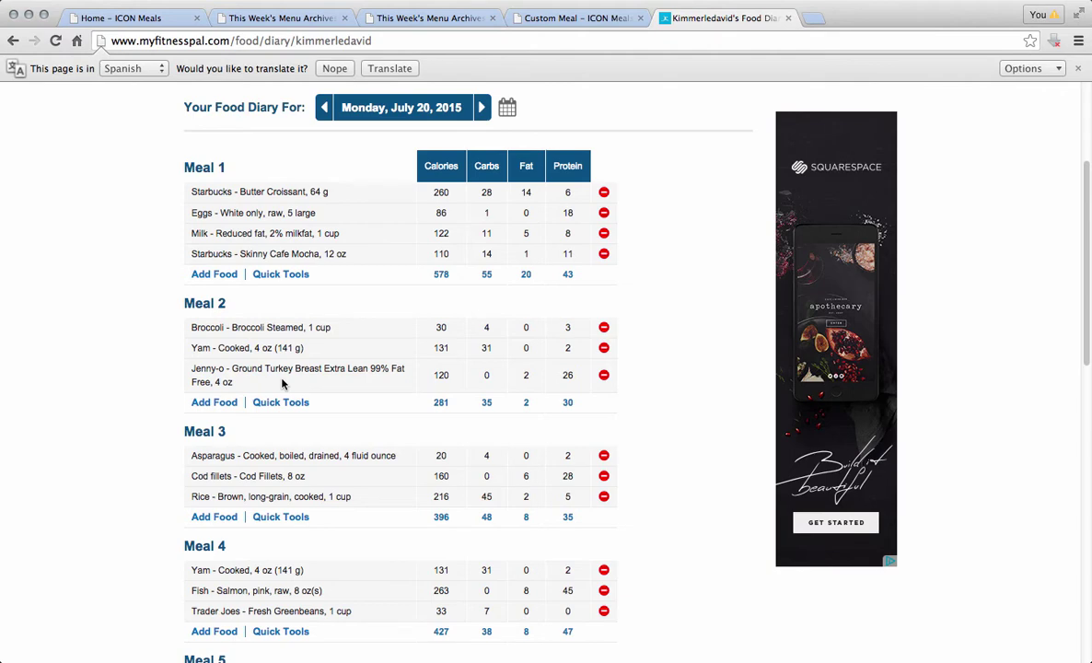
scroll(313, 380, "down", 3)
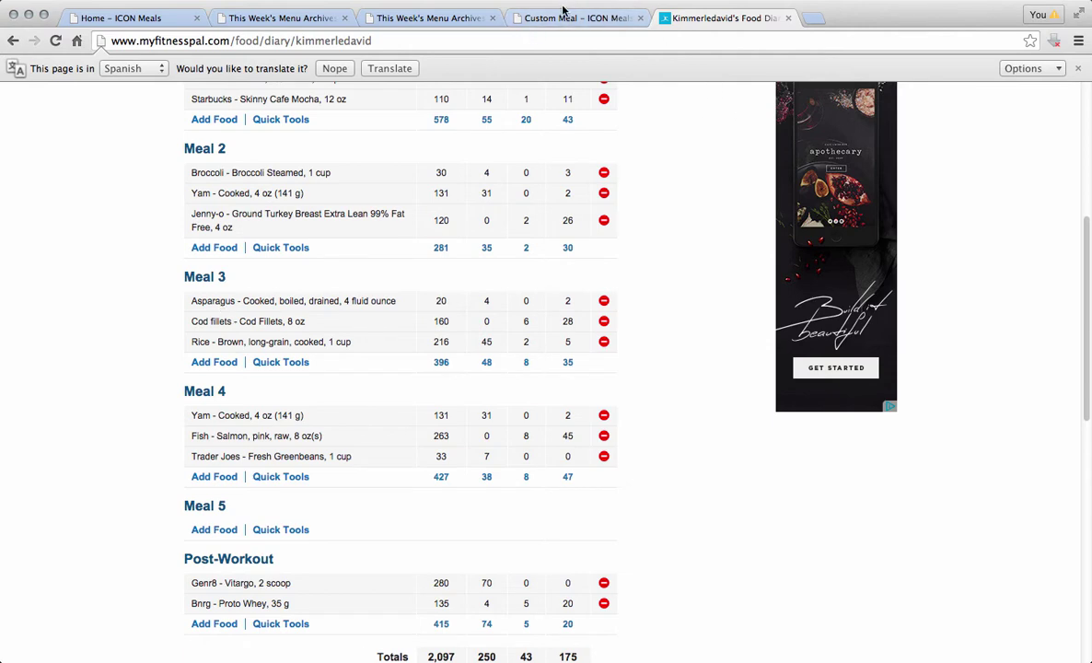
Step: Glance at the Custom Meal page, then scroll through menu page 2 dishes like Chicken, Rice & Veggies
left_click(559, 18)
left_click(439, 18)
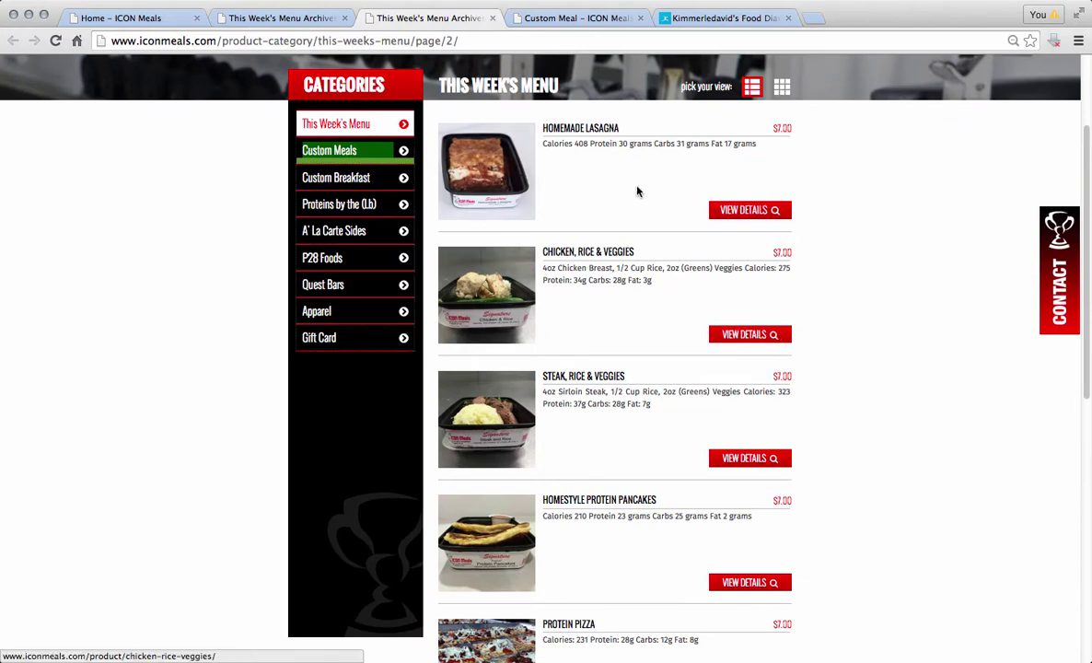
right_click(639, 256)
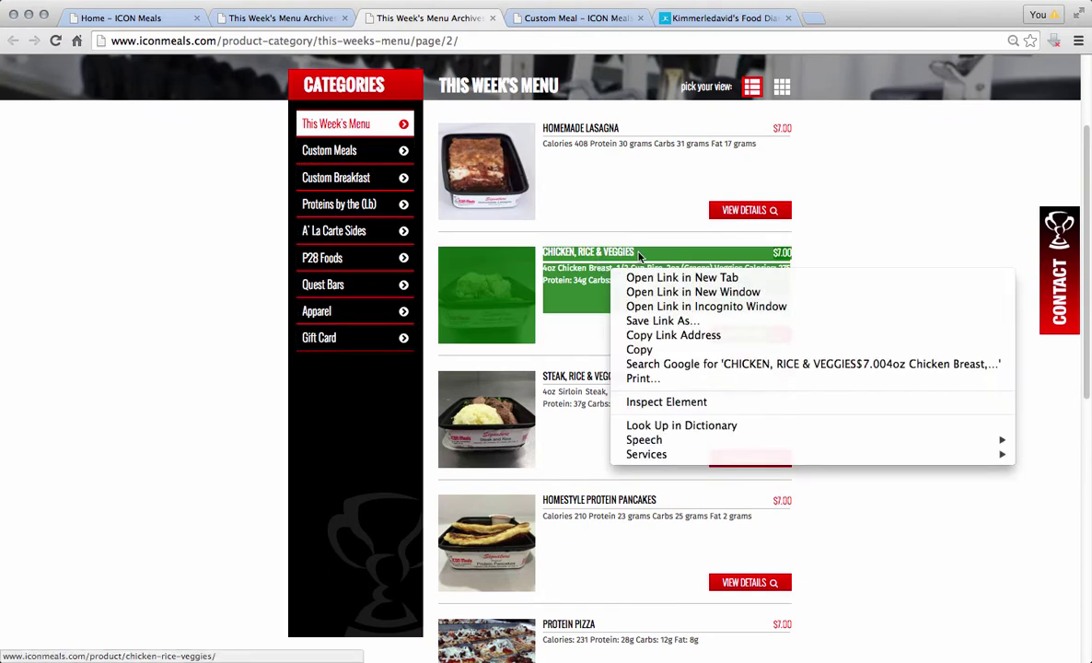
left_click(865, 165)
scroll(622, 333, "down", 1)
left_click(891, 368)
scroll(883, 373, "down", 3)
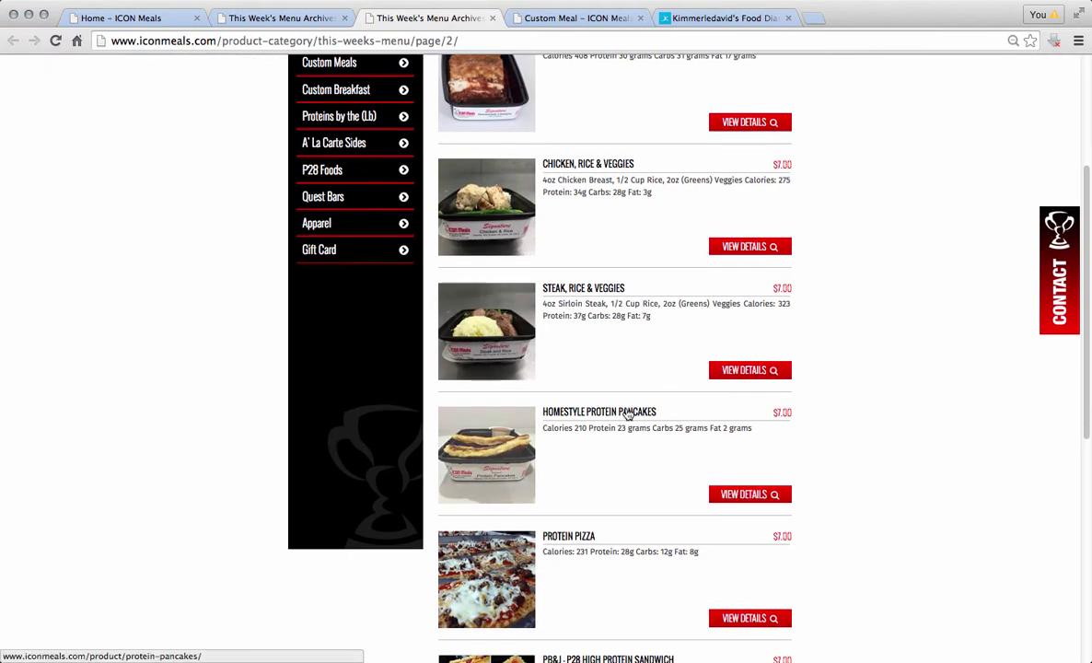
scroll(627, 414, "down", 4)
scroll(570, 428, "down", 2)
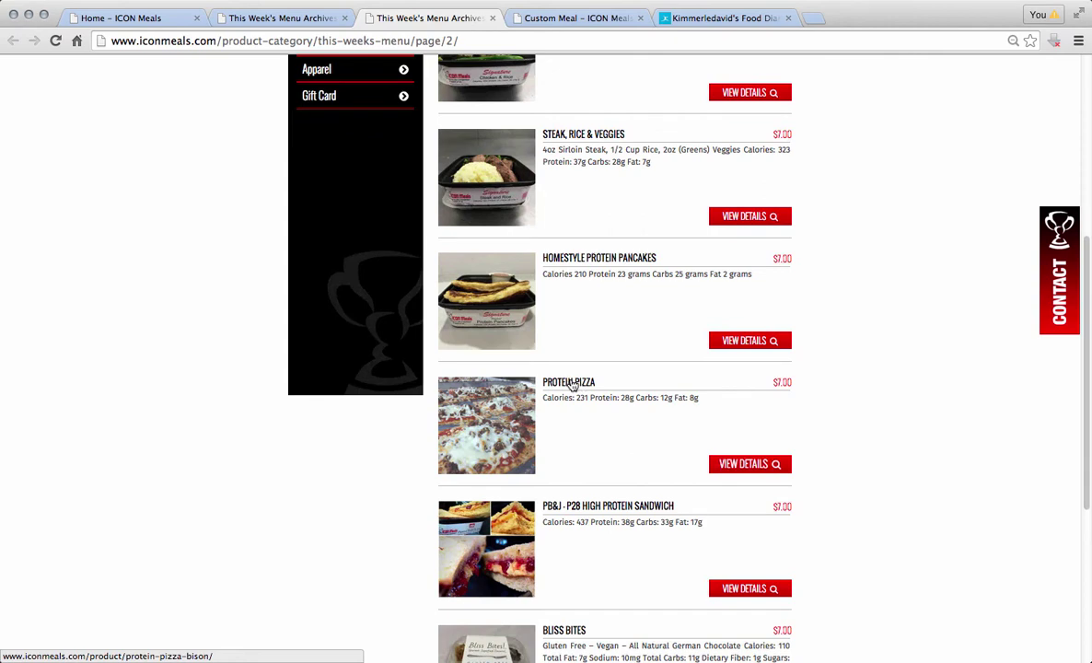
scroll(571, 384, "down", 3)
scroll(567, 285, "up", 2)
scroll(565, 272, "up", 5)
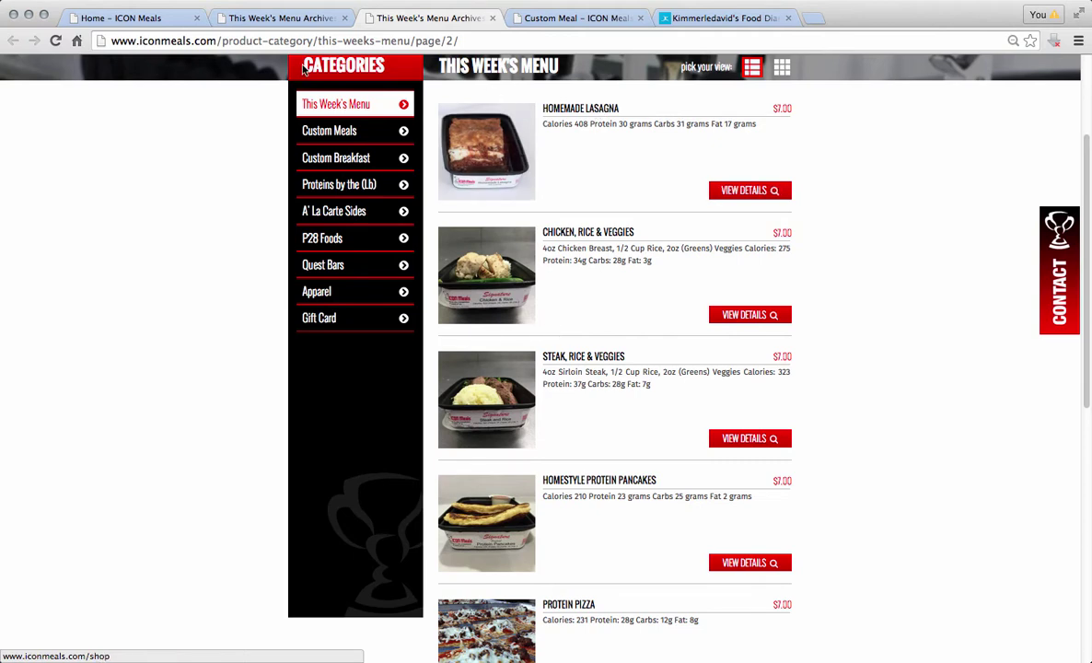
Step: Return to menu page 1 with Margarita Chicken, Beef Fajita Bowl and Brisket Sliders
left_click(286, 18)
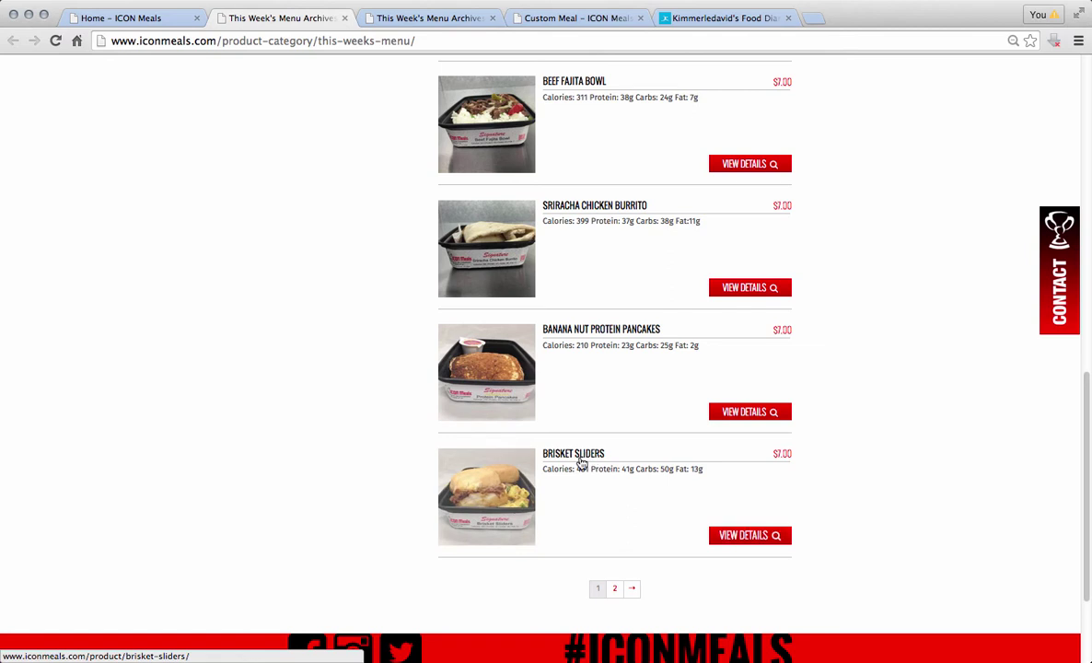
scroll(582, 463, "up", 3)
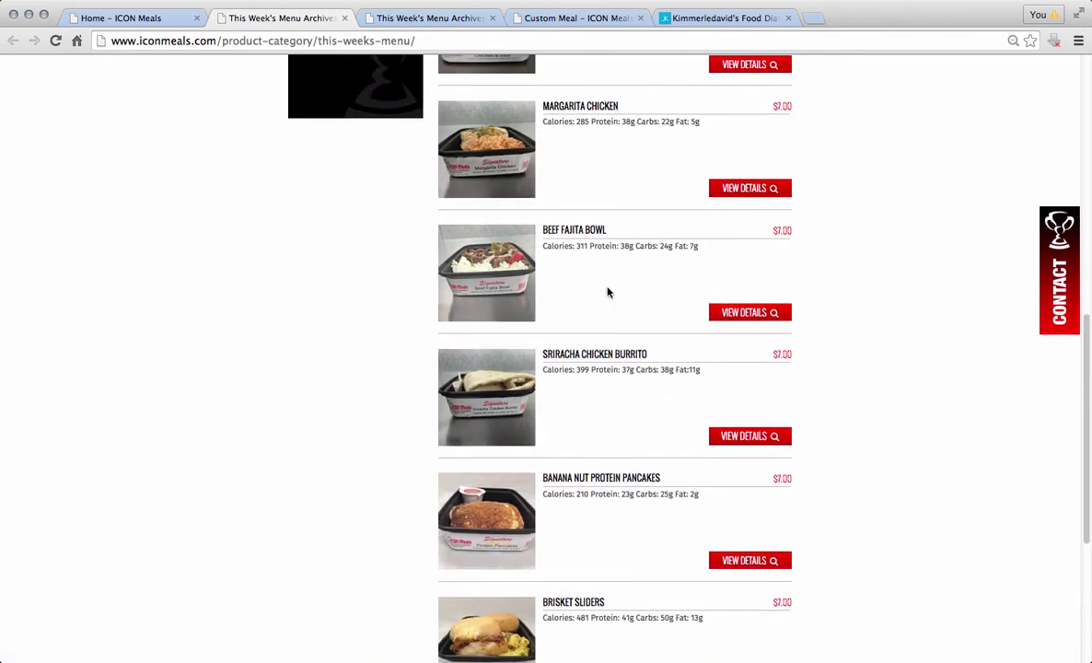
scroll(628, 401, "down", 1)
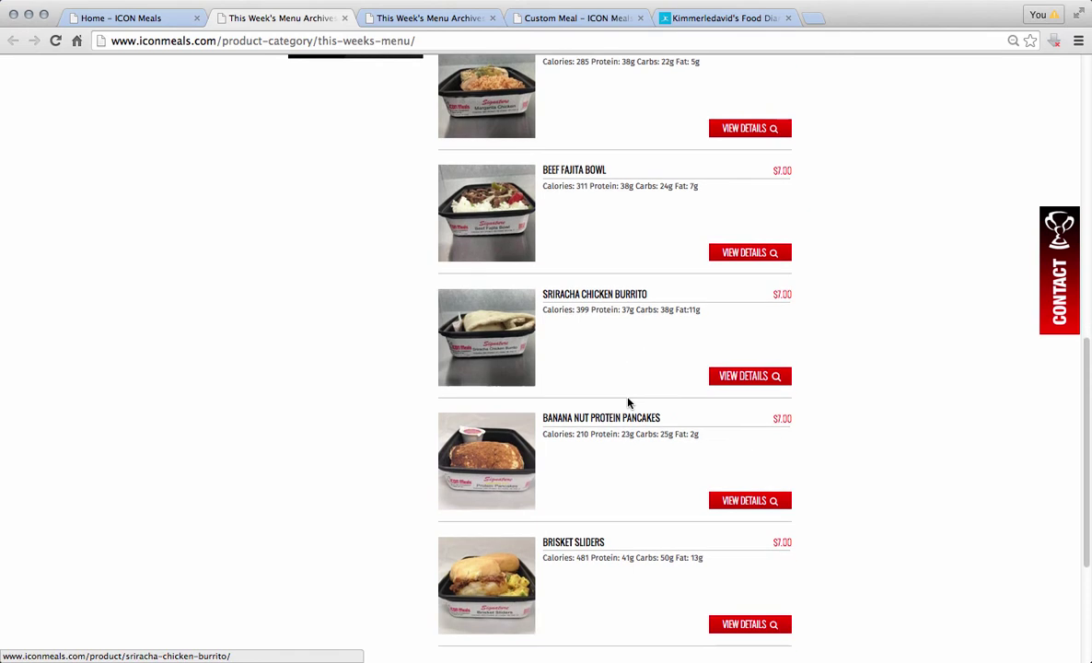
Step: Check the diary meals, then scroll through menu page 2 comparing dish nutrition
left_click(721, 19)
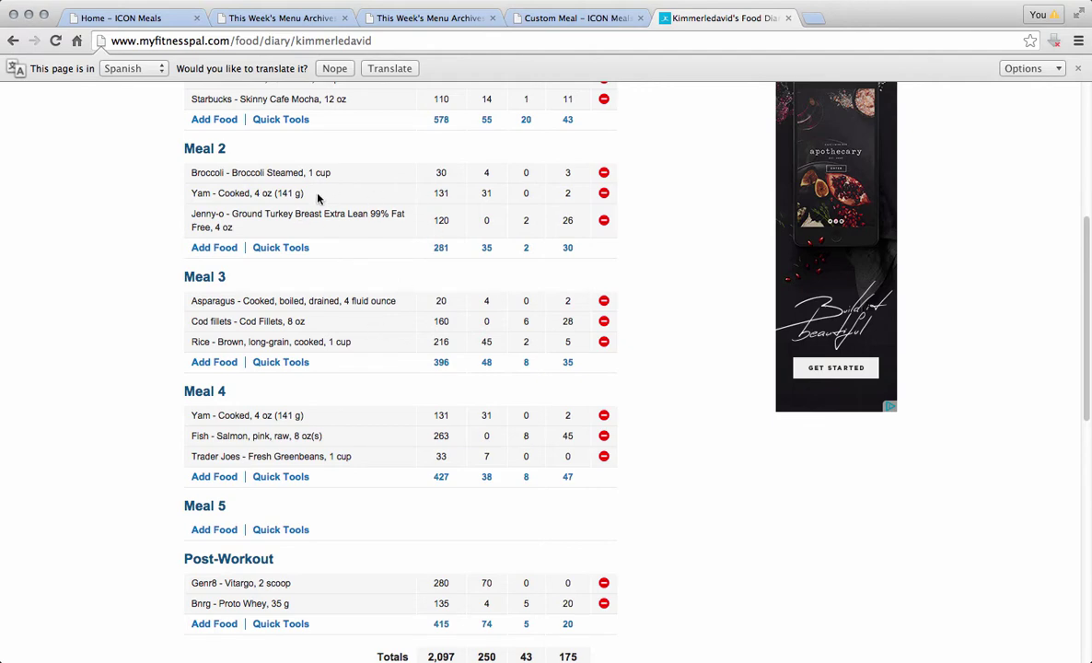
left_click(428, 18)
scroll(635, 345, "up", 2)
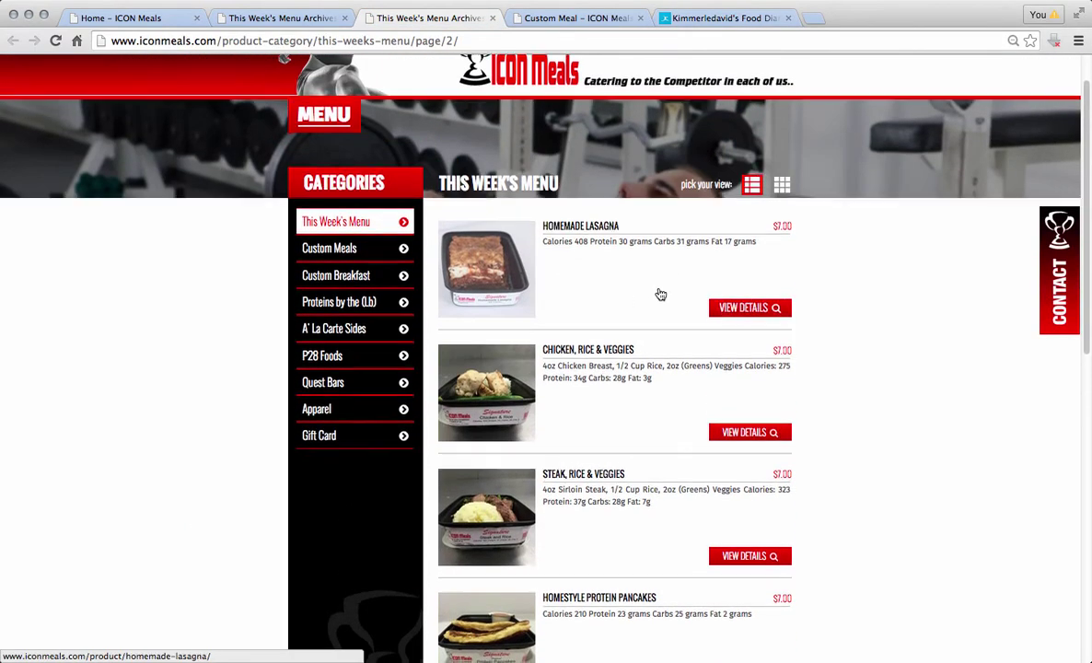
scroll(562, 261, "down", 3)
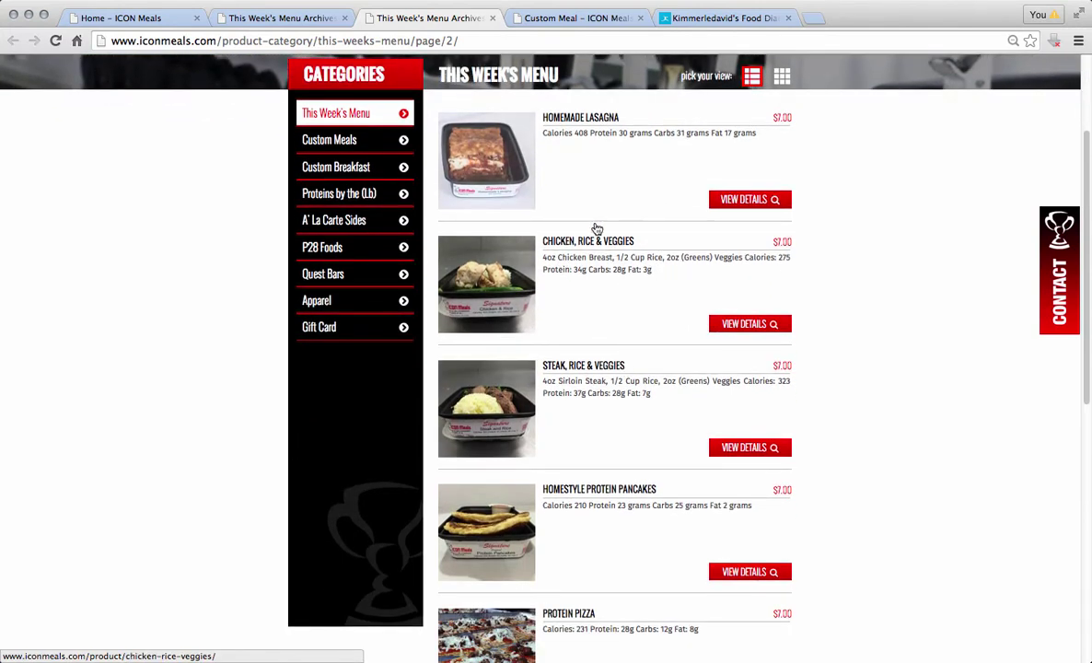
scroll(586, 290, "down", 3)
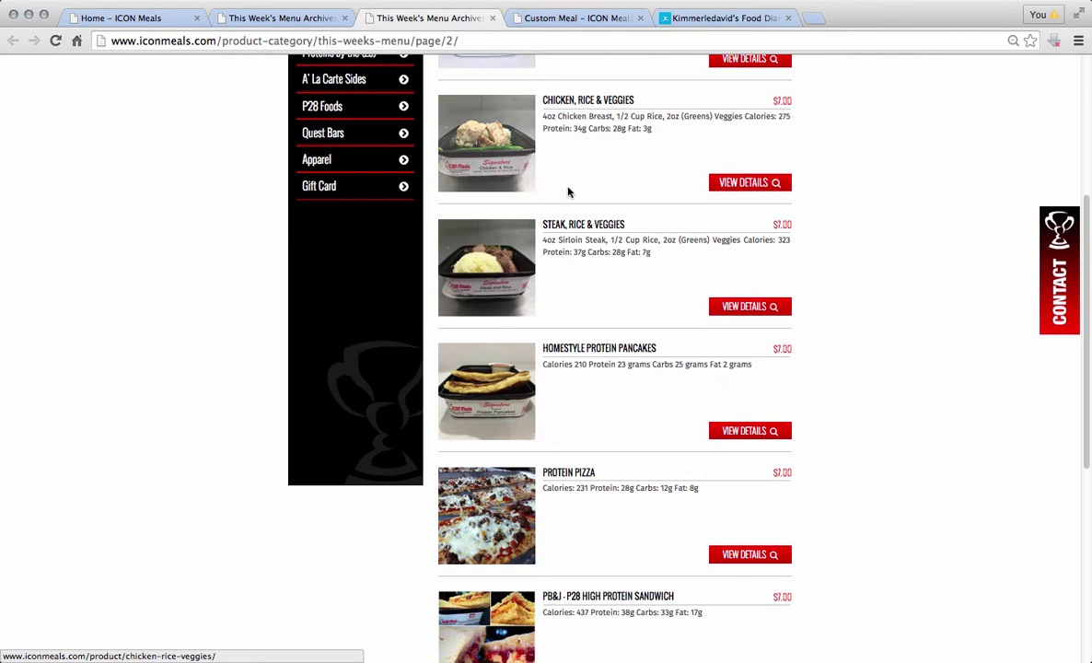
scroll(611, 182, "down", 1)
scroll(570, 276, "down", 2)
scroll(571, 327, "down", 2)
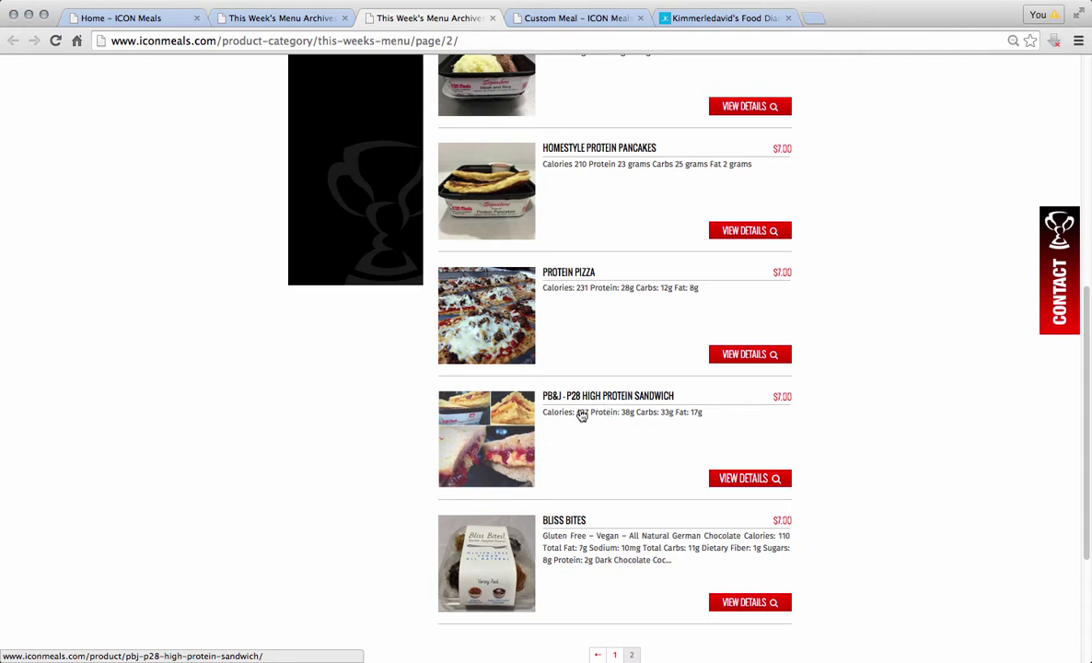
scroll(585, 438, "up", 10)
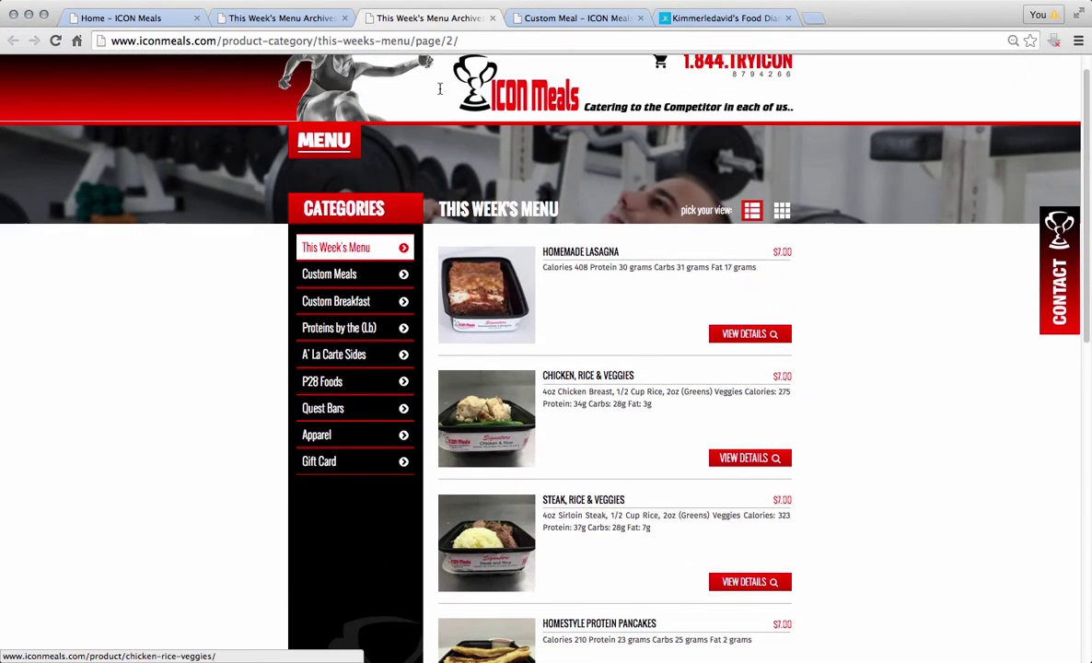
Step: Scroll through menu page 1, then return to the food diary showing Meal 3 at 396 calories
left_click(296, 21)
scroll(636, 375, "up", 1)
scroll(636, 375, "up", 1)
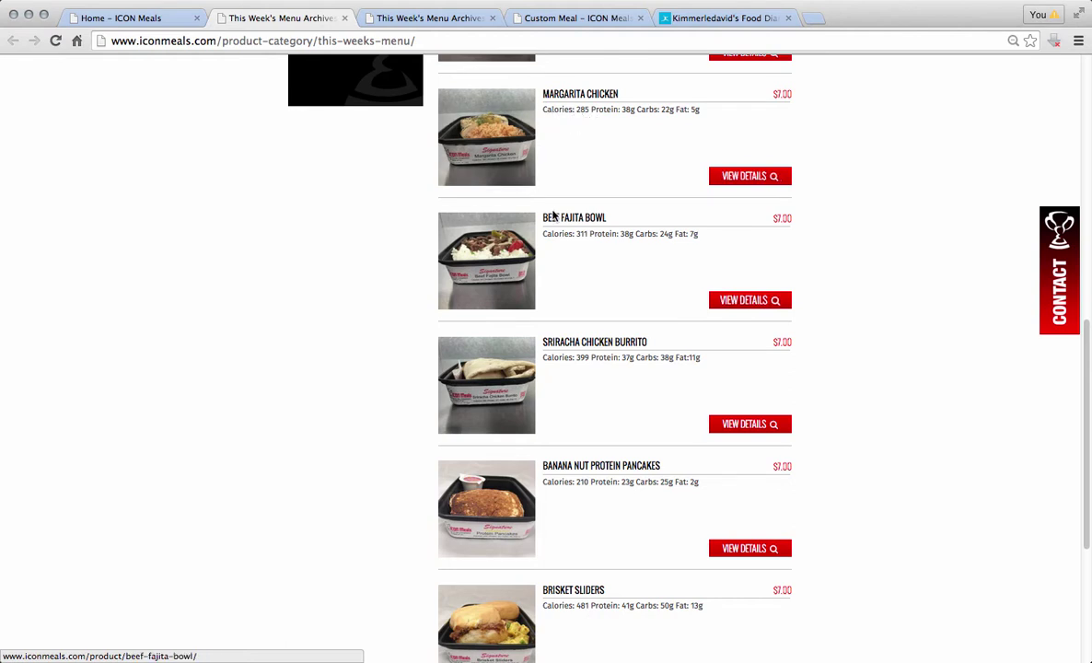
scroll(585, 398, "down", 3)
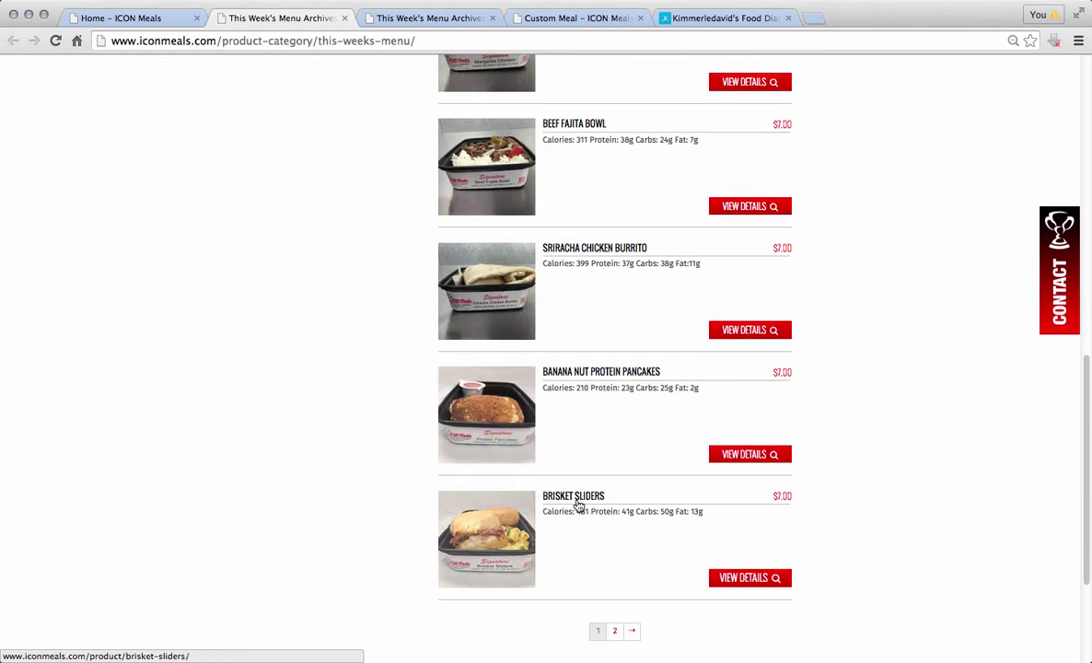
scroll(577, 373, "up", 8)
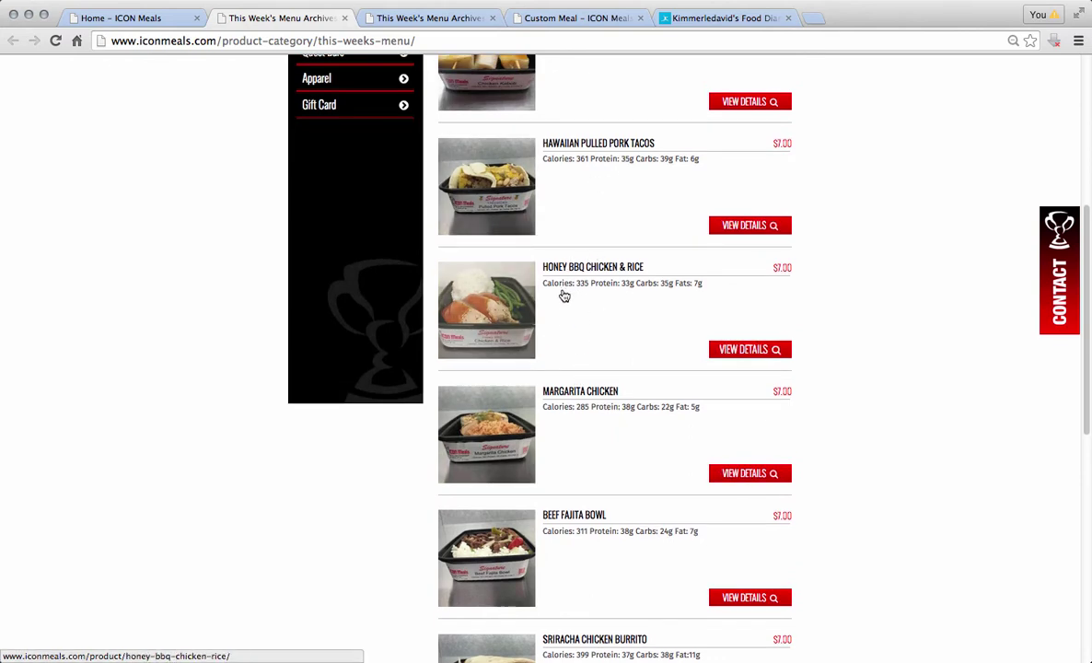
scroll(594, 261, "up", 2)
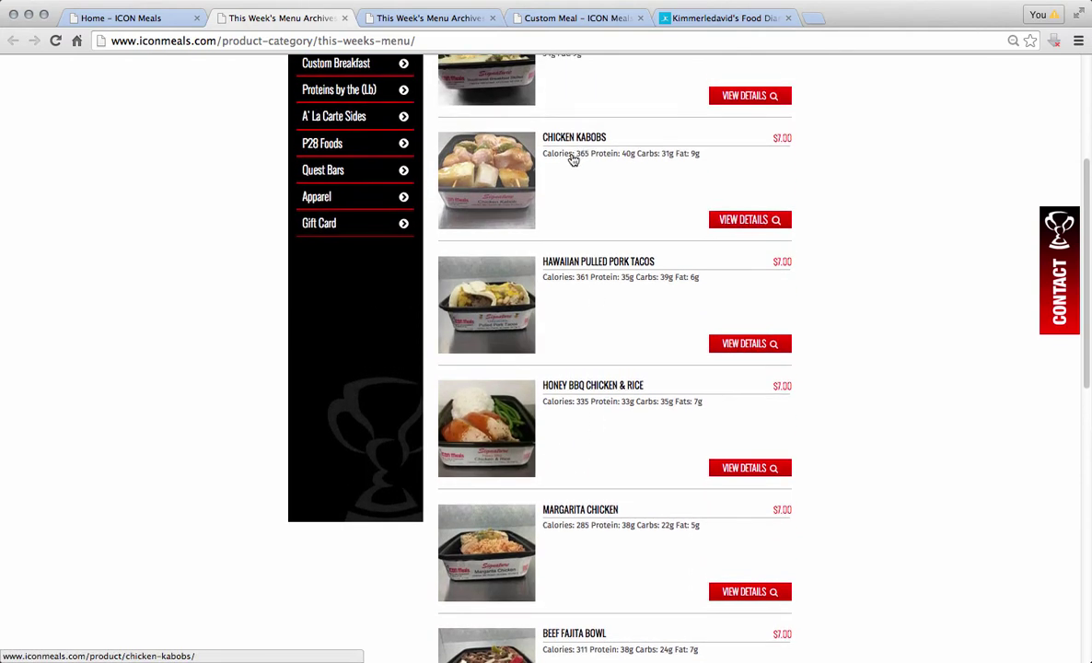
scroll(572, 159, "up", 2)
scroll(584, 289, "down", 4)
left_click(683, 20)
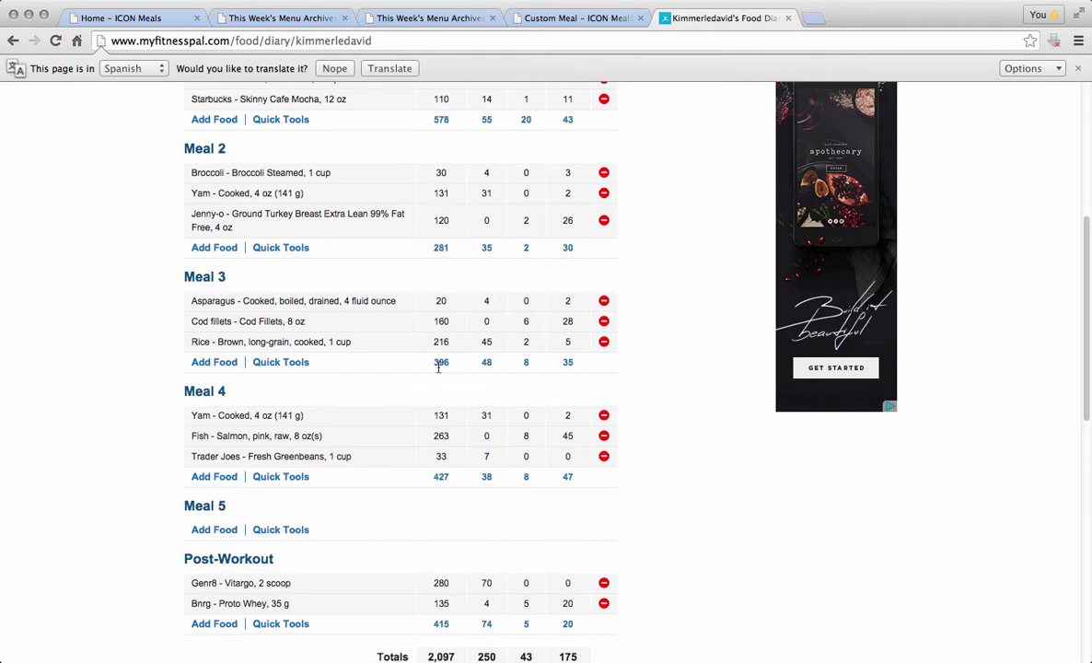
Step: Glance at menu page 2, then scroll to the top of the July 20, 2015 food diary
left_click(431, 19)
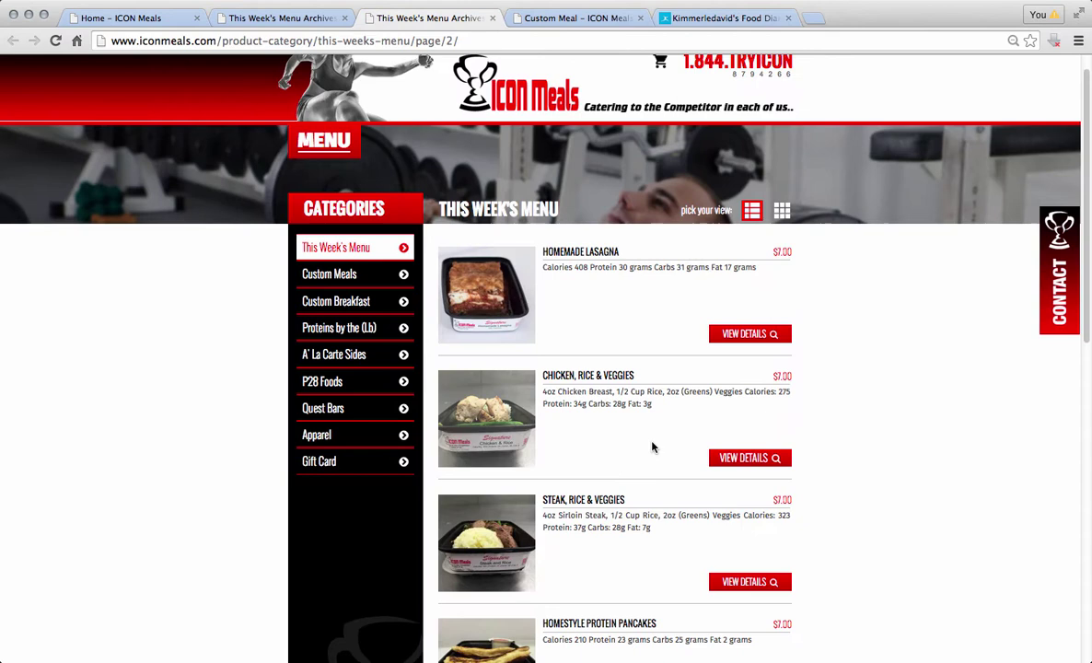
scroll(661, 416, "down", 2)
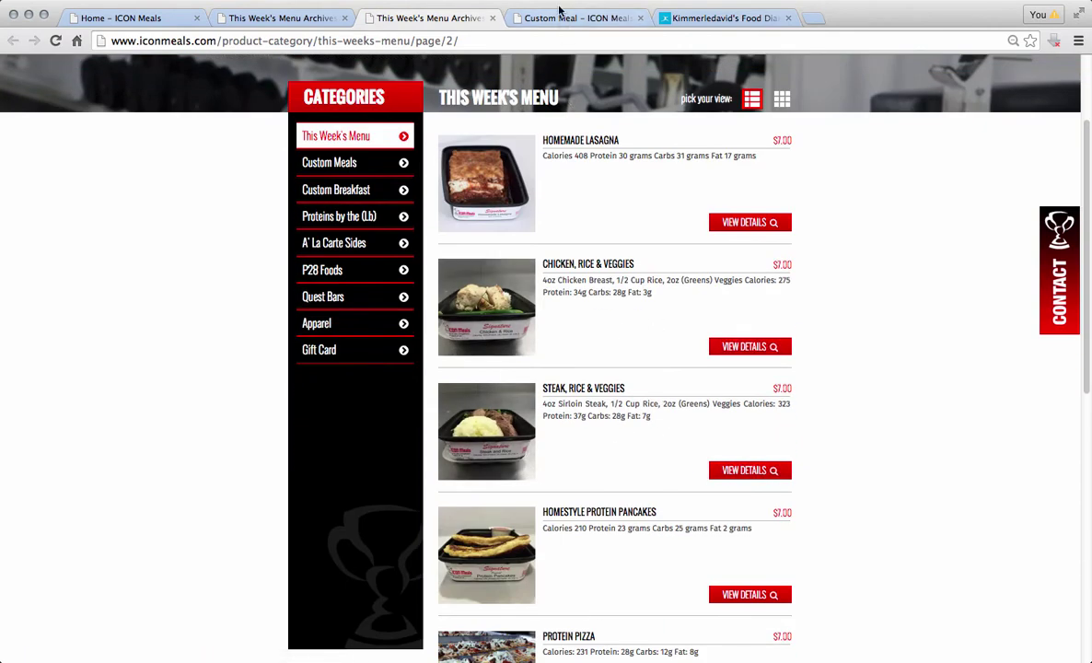
left_click(717, 20)
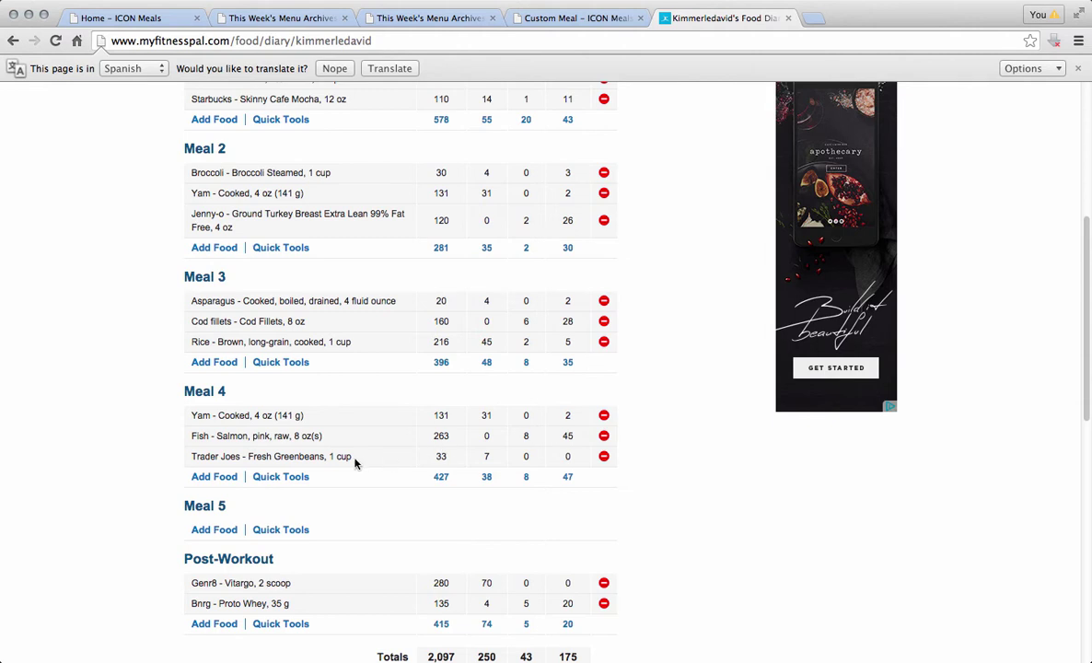
scroll(281, 436, "up", 2)
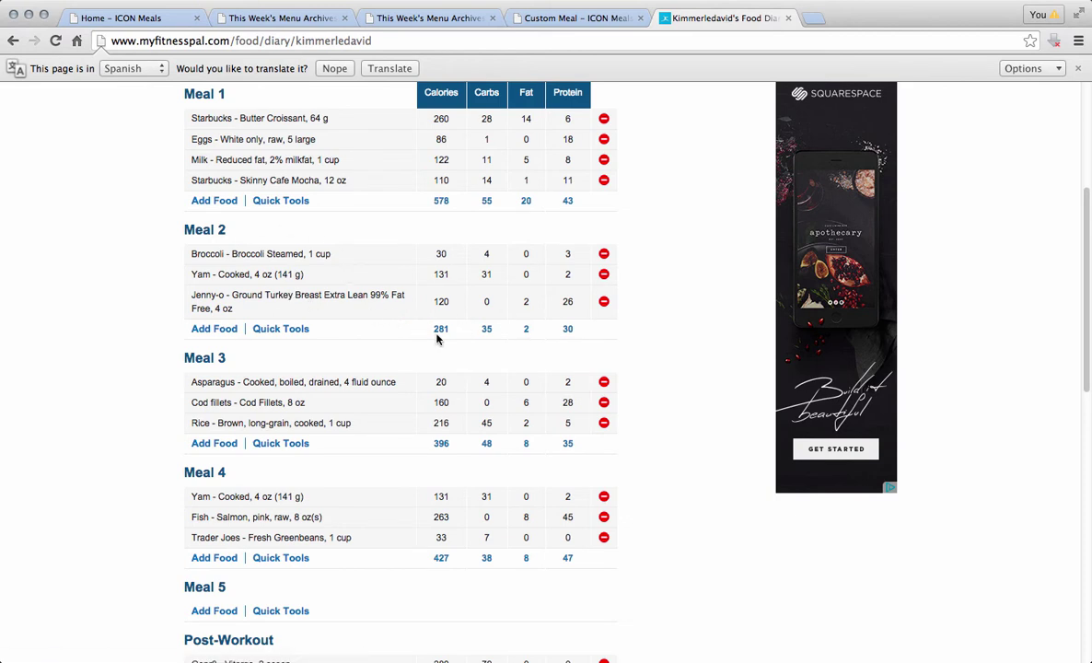
scroll(419, 332, "up", 3)
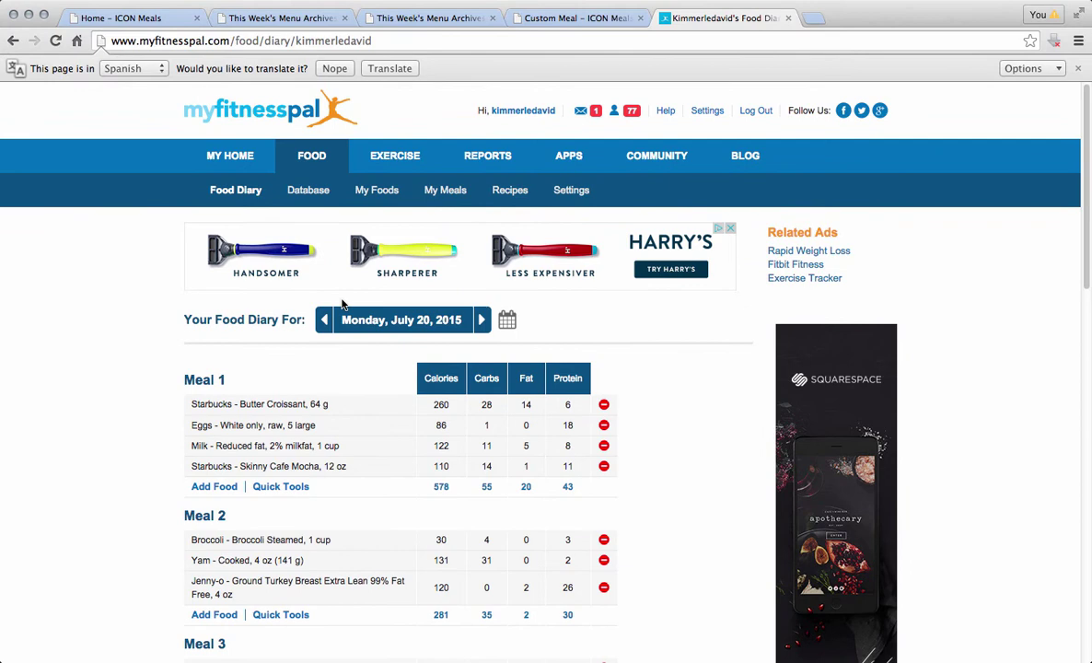
Step: Dismiss the translate offer and open Add Food for the Post-Workout meal
left_click(311, 165)
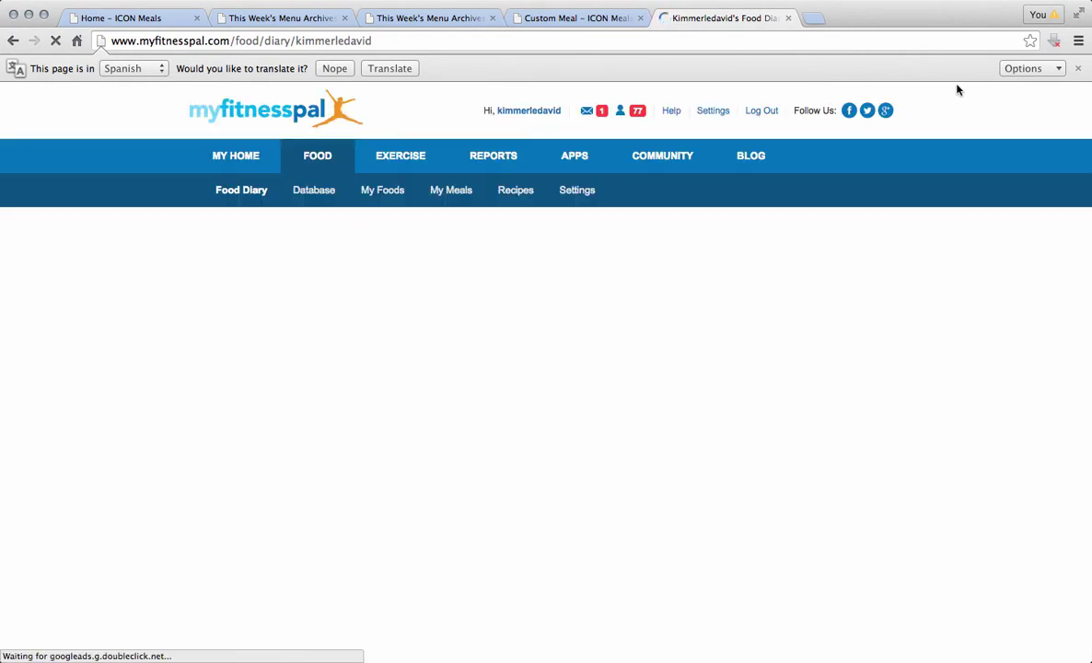
left_click(1078, 70)
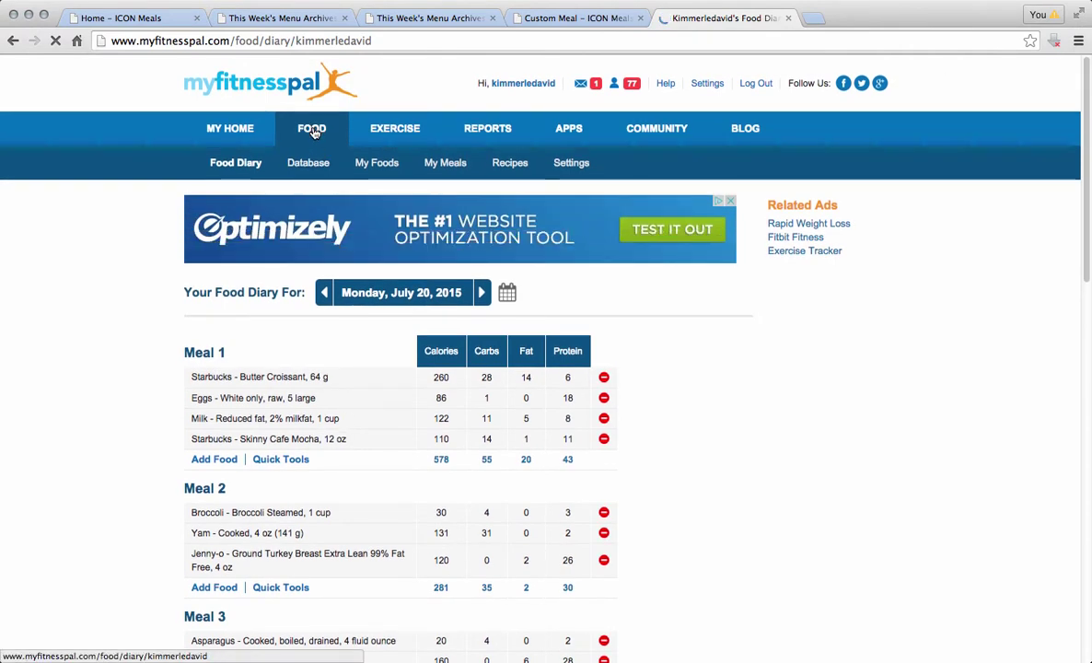
scroll(367, 502, "down", 7)
scroll(387, 504, "up", 1)
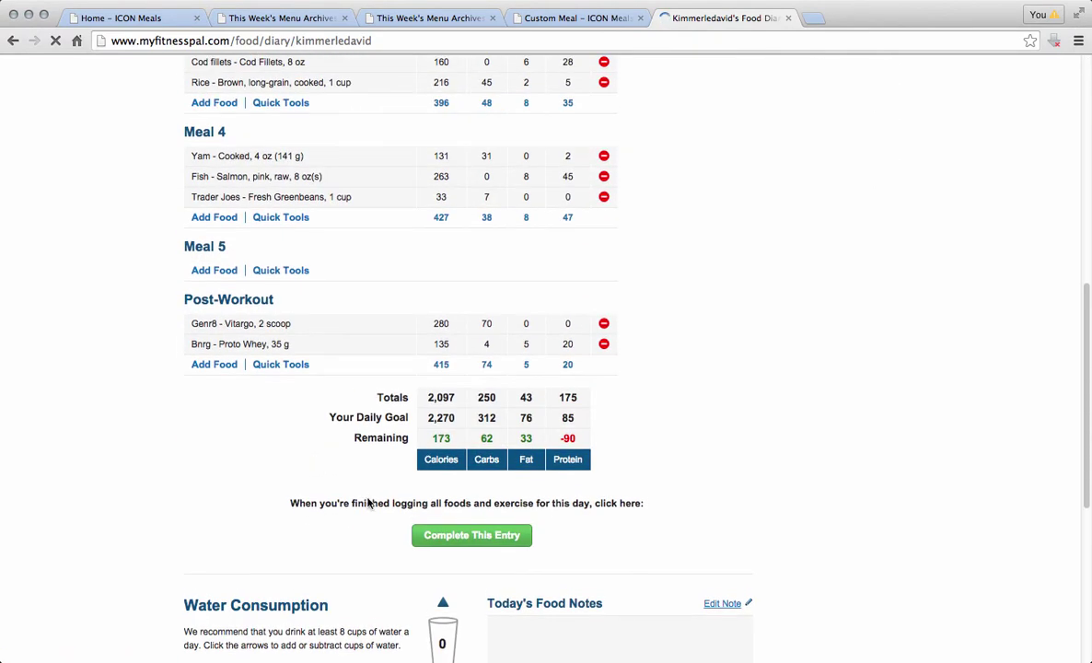
left_click(213, 365)
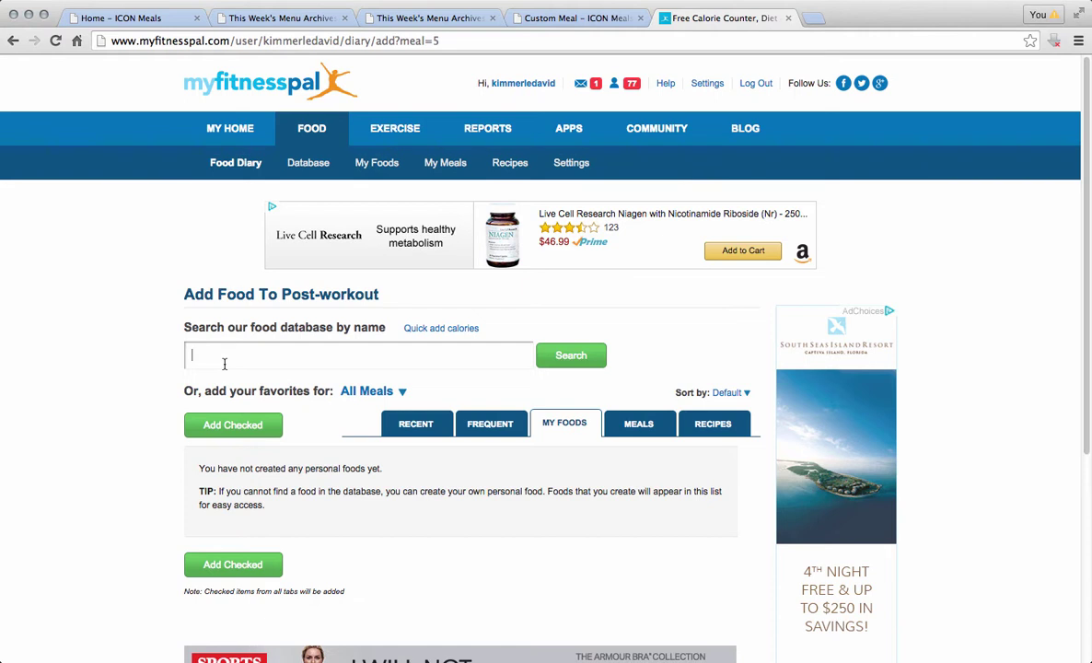
Step: Search 'mcdonalsds' and review the McDonald's Cheeseburger nutrition facts
type("mcdonalsds")
key("Return")
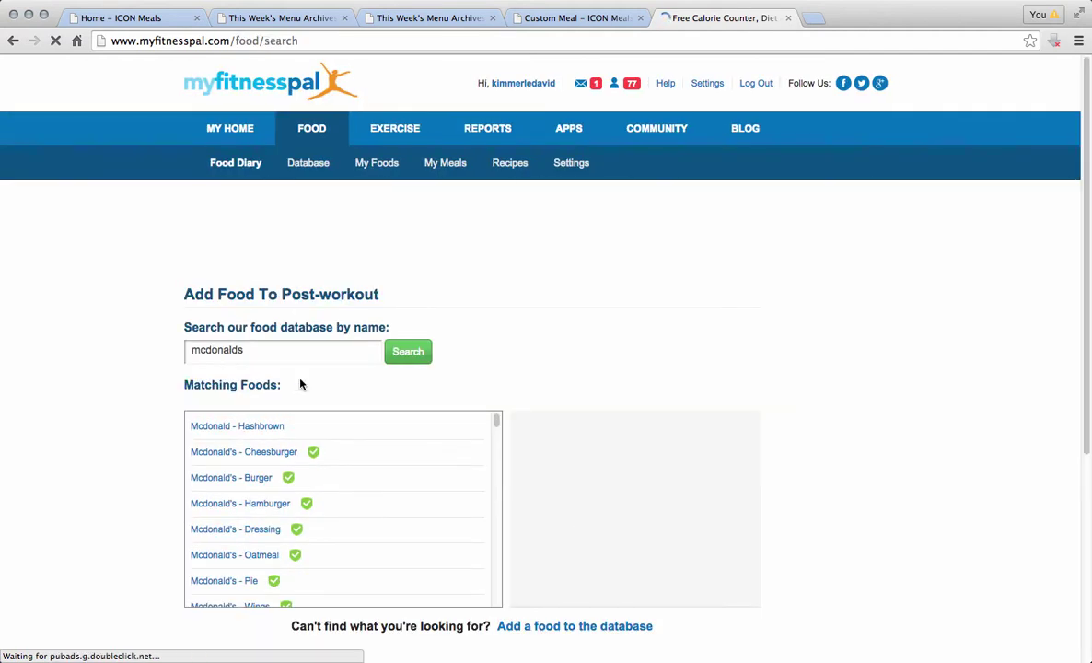
scroll(237, 465, "down", 1)
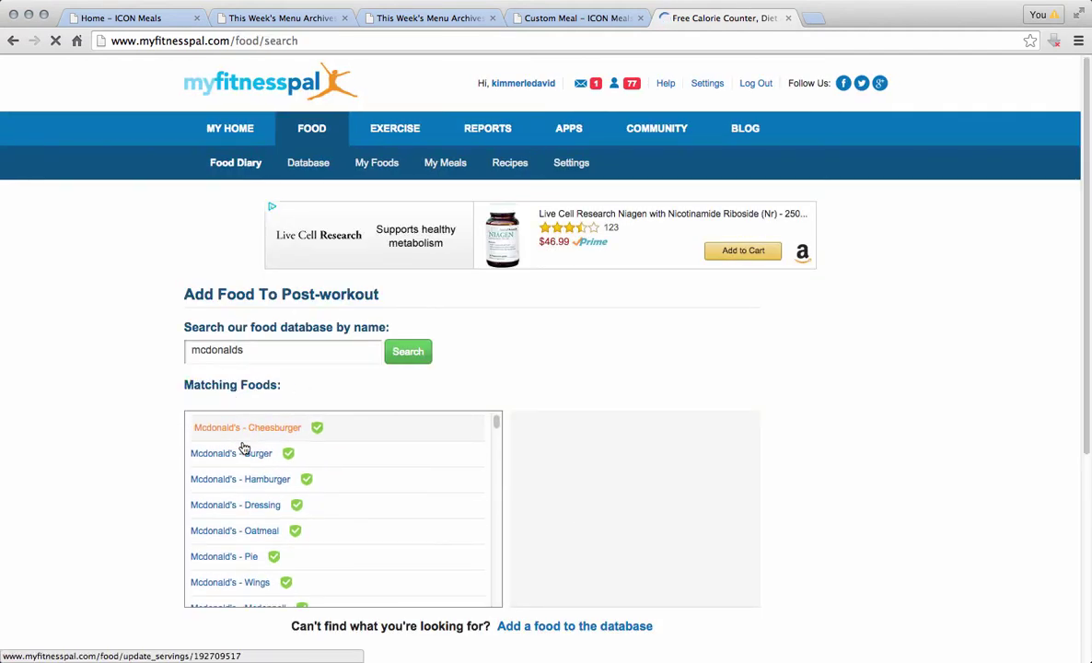
left_click(244, 430)
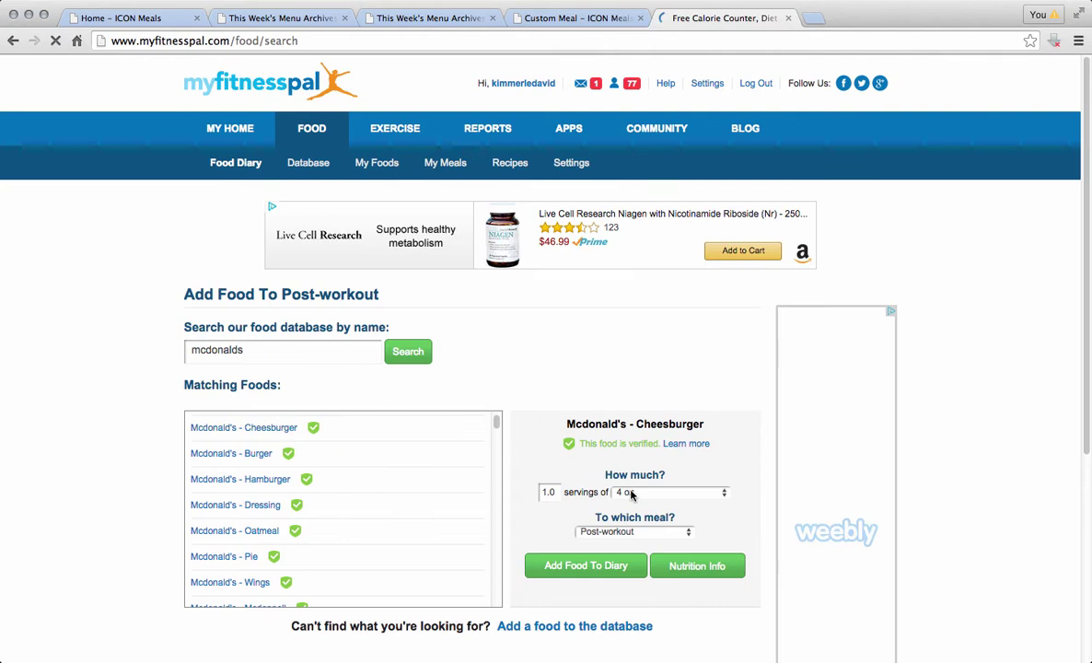
left_click(707, 567)
left_click(707, 567)
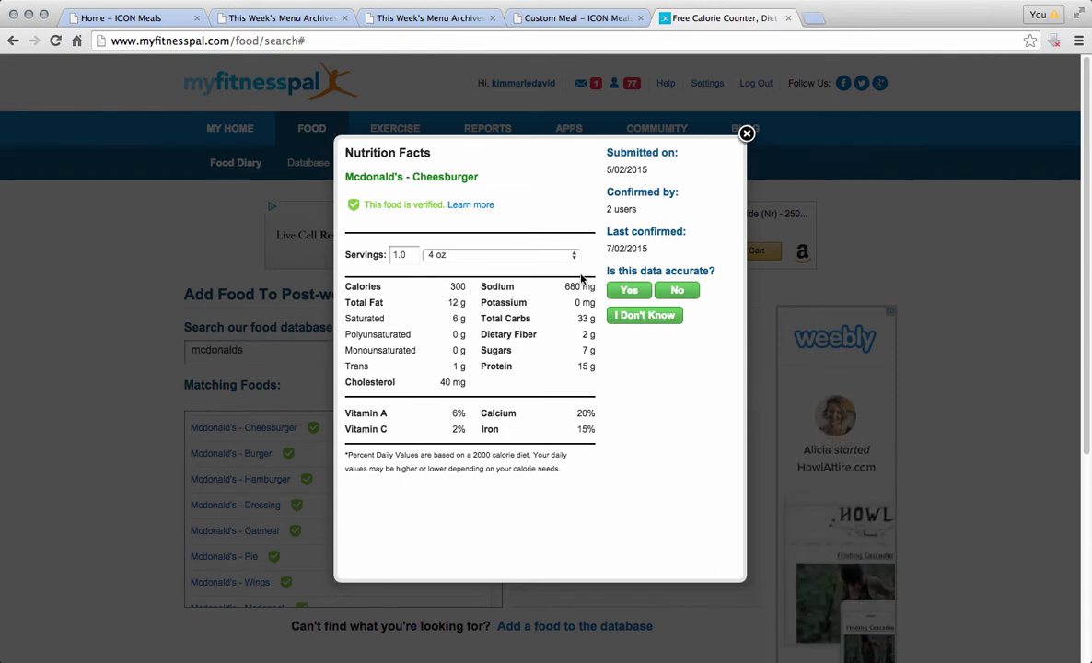
left_click(746, 133)
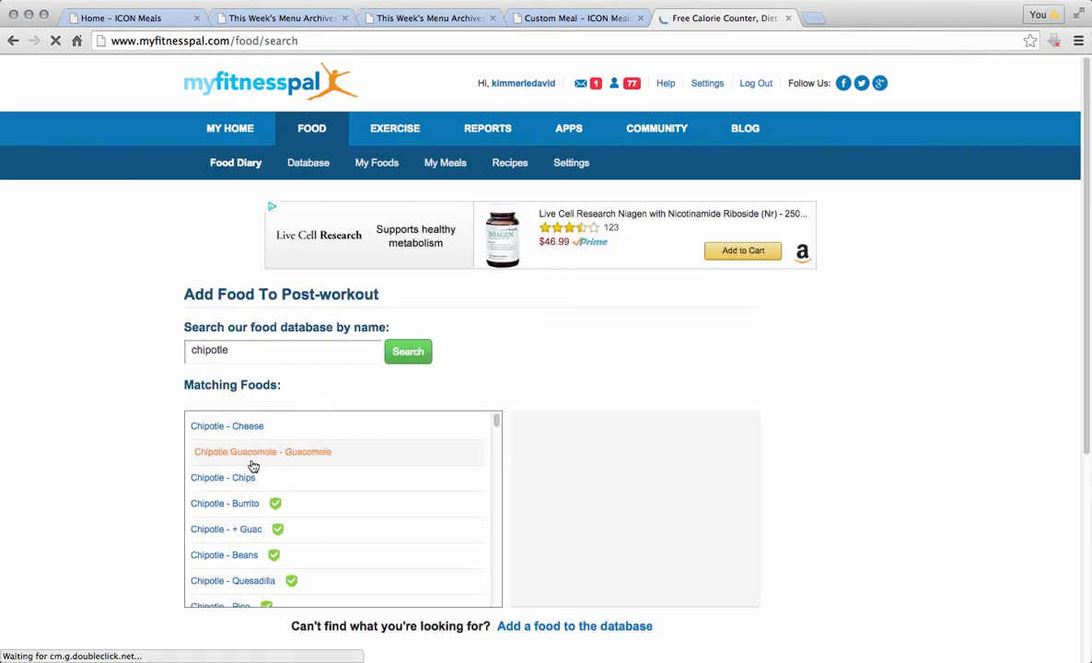
Step: Refine the search to 'chipotle burrito' and select Chipotle - Carnitas Burrito at 1.0 serving
scroll(251, 460, "down", 1)
scroll(245, 524, "down", 3)
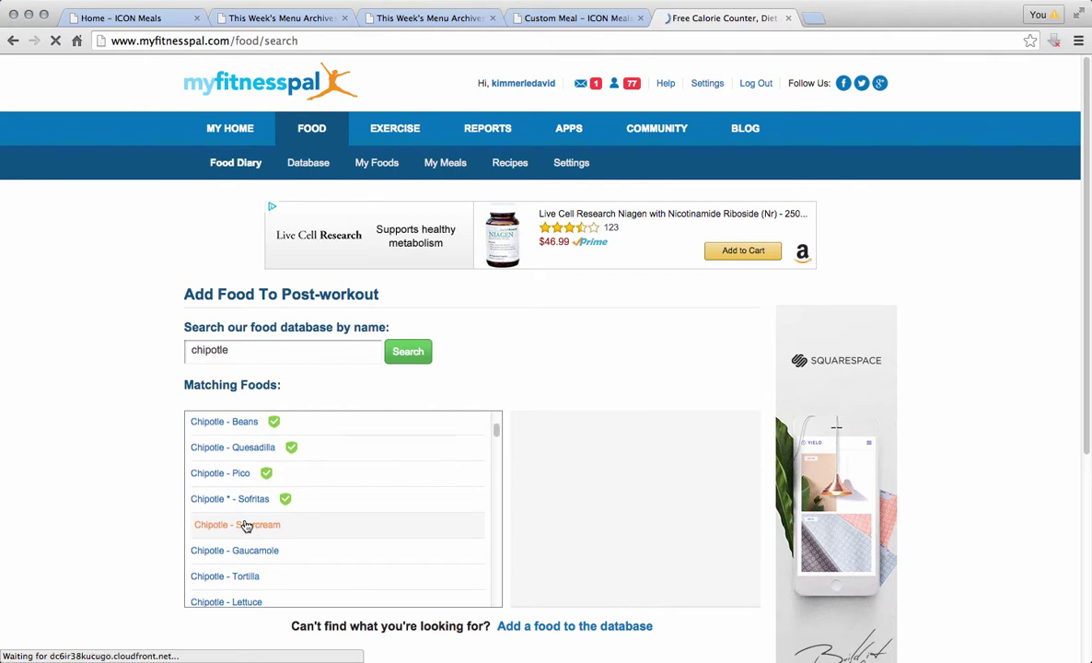
scroll(246, 525, "down", 1)
scroll(246, 525, "down", 5)
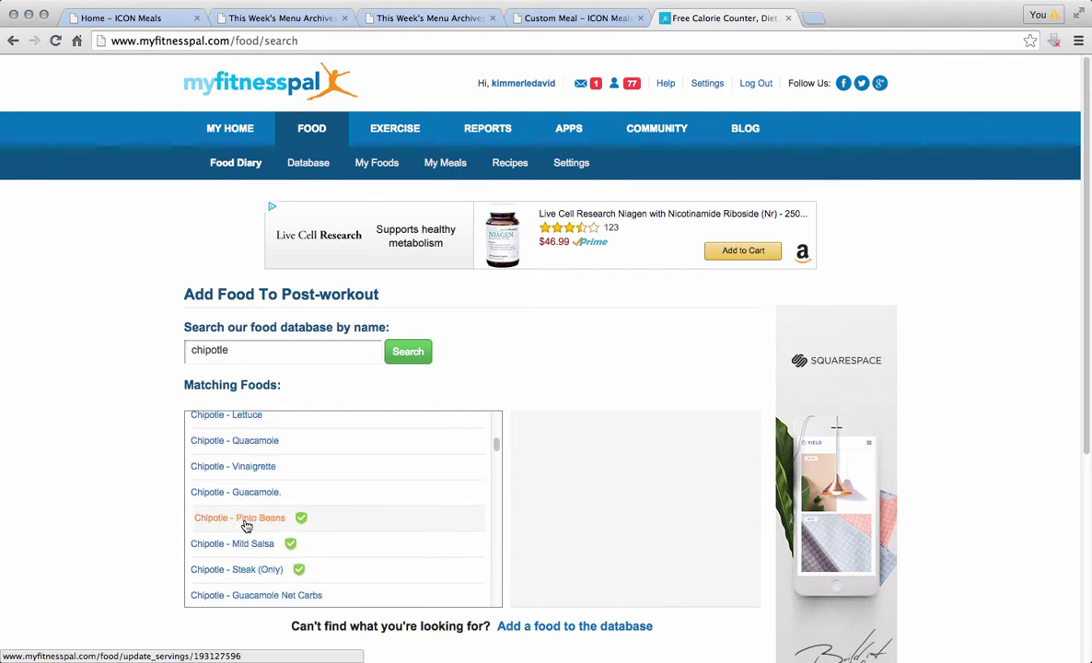
left_click(232, 350)
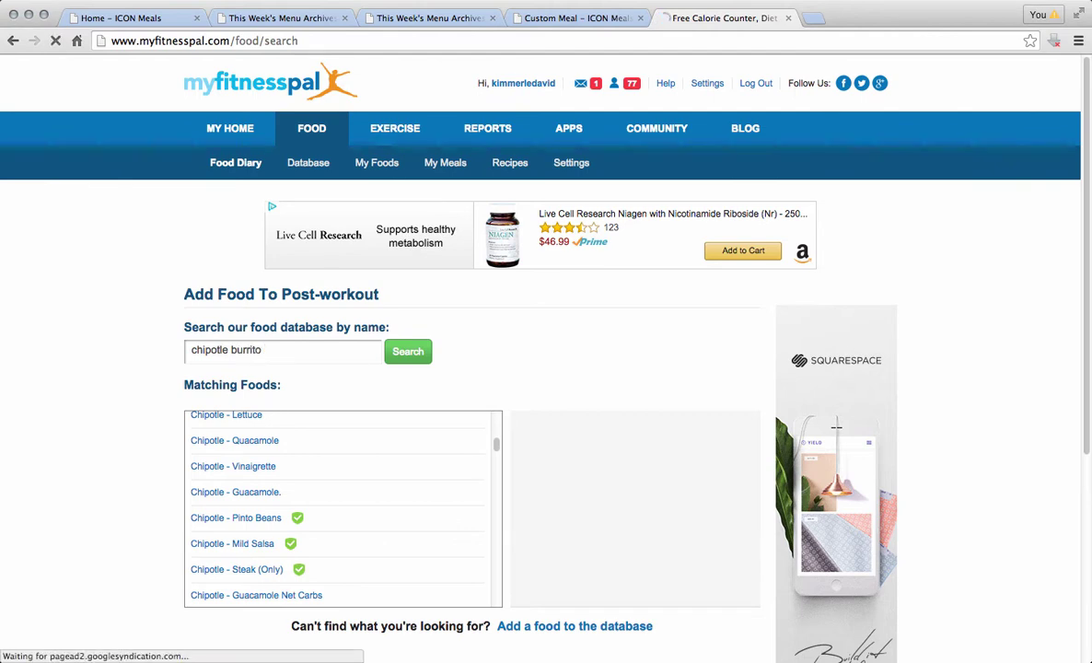
key("Return")
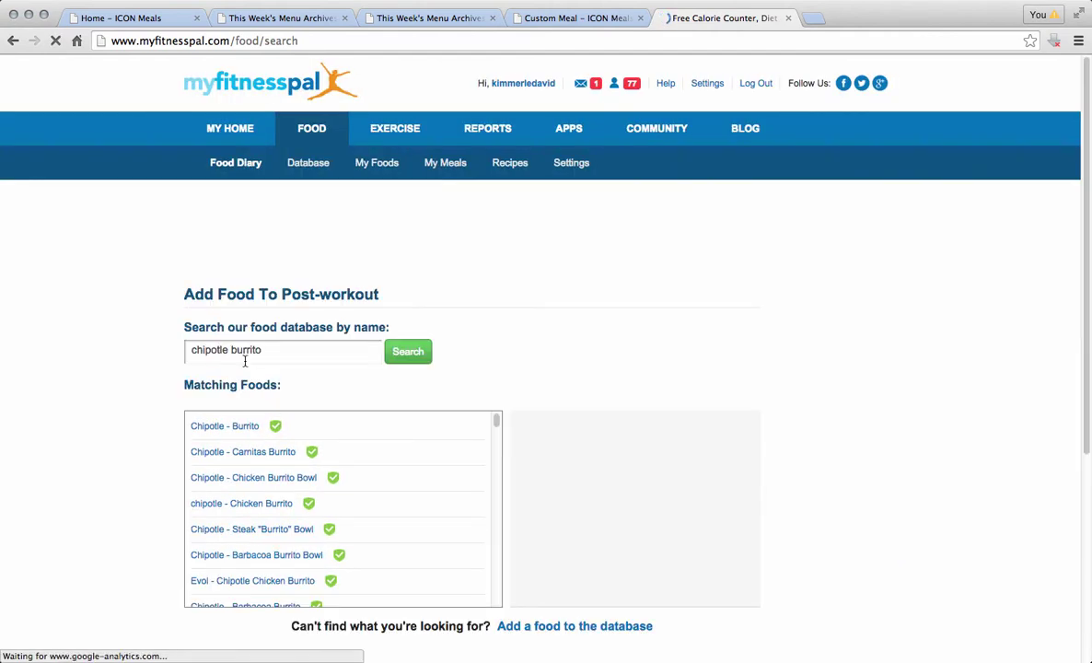
left_click(253, 456)
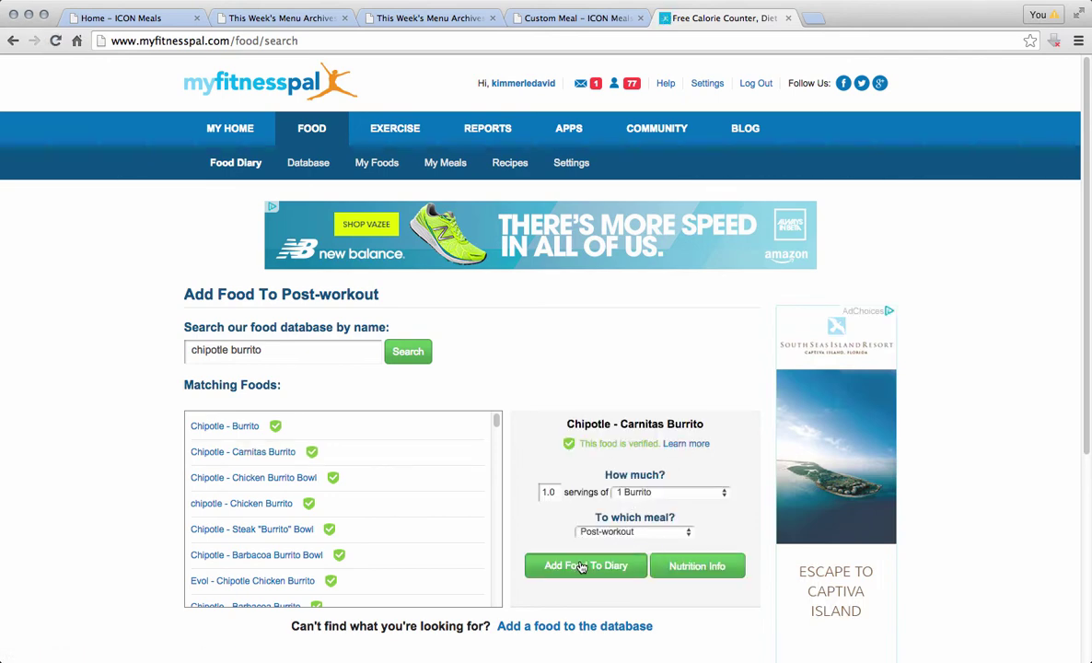
Step: Show Carnitas Burrito nutrition at .3 servings: 290 calories, 15 g protein
left_click(682, 568)
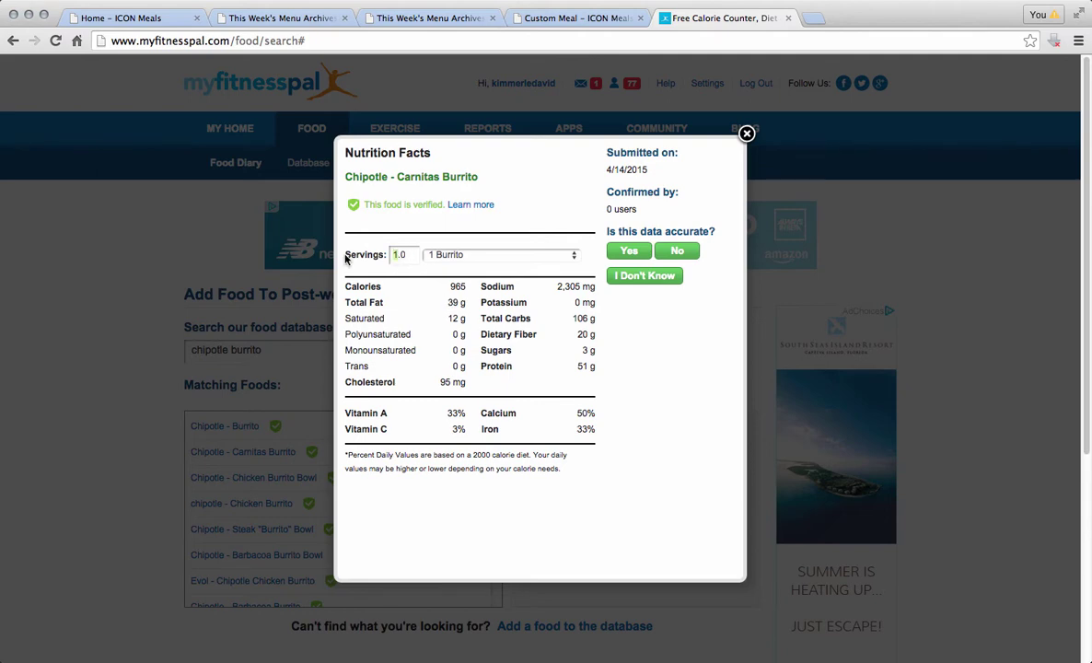
type(".3")
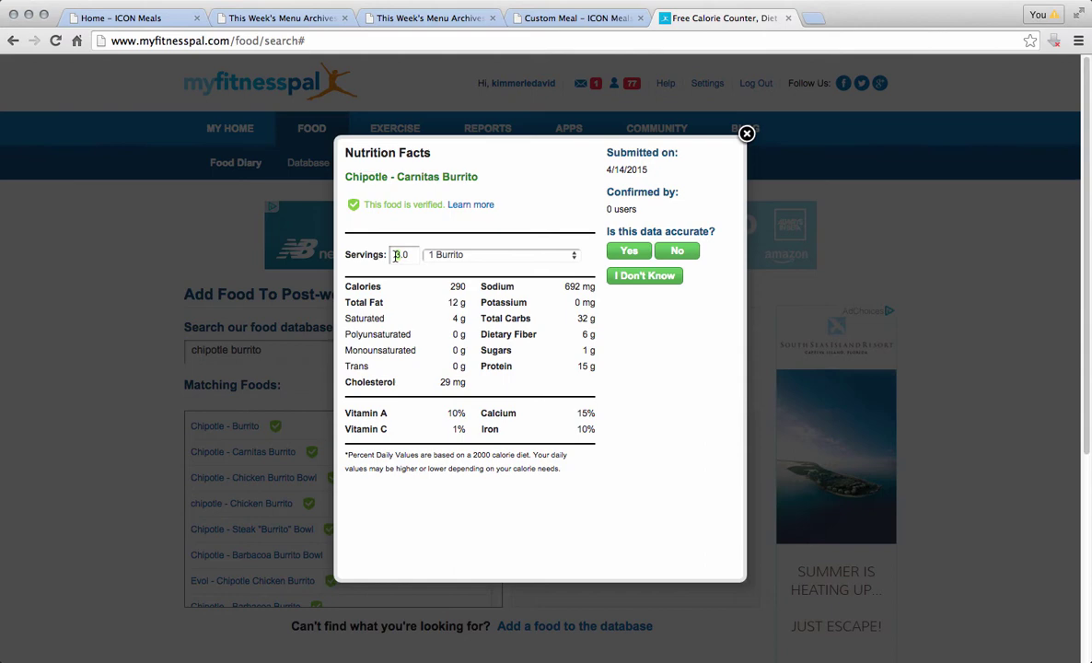
Step: Pick Chipotle - Chicken Burrito Bowl, briefly comparing with ICON Meals' Custom Meal page
left_click(746, 133)
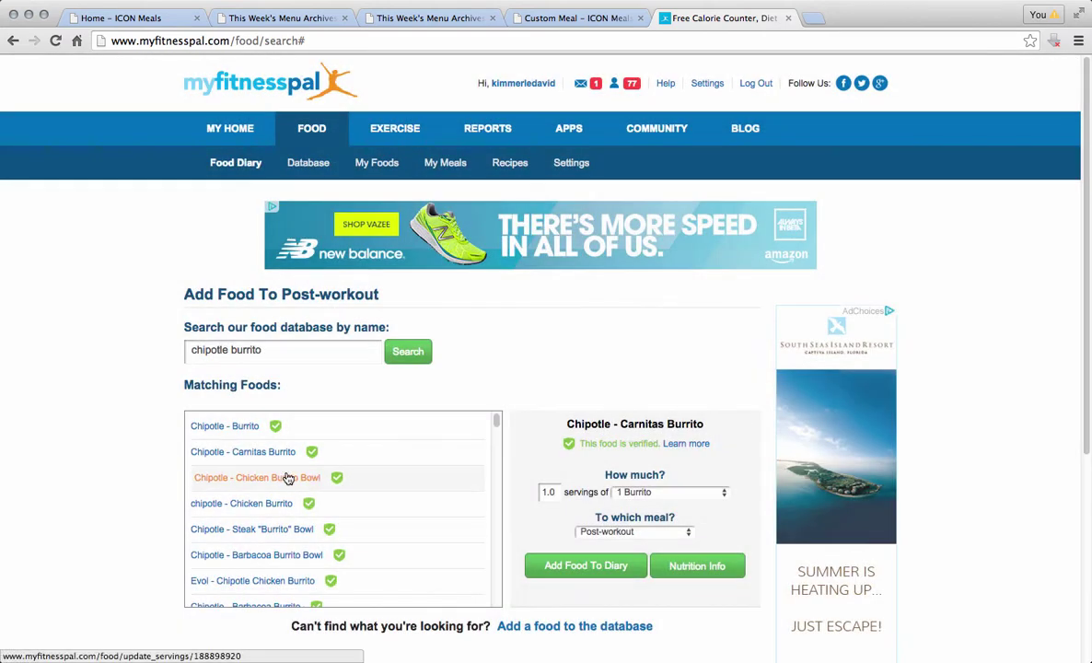
scroll(288, 479, "down", 2)
scroll(272, 485, "up", 2)
left_click(247, 478)
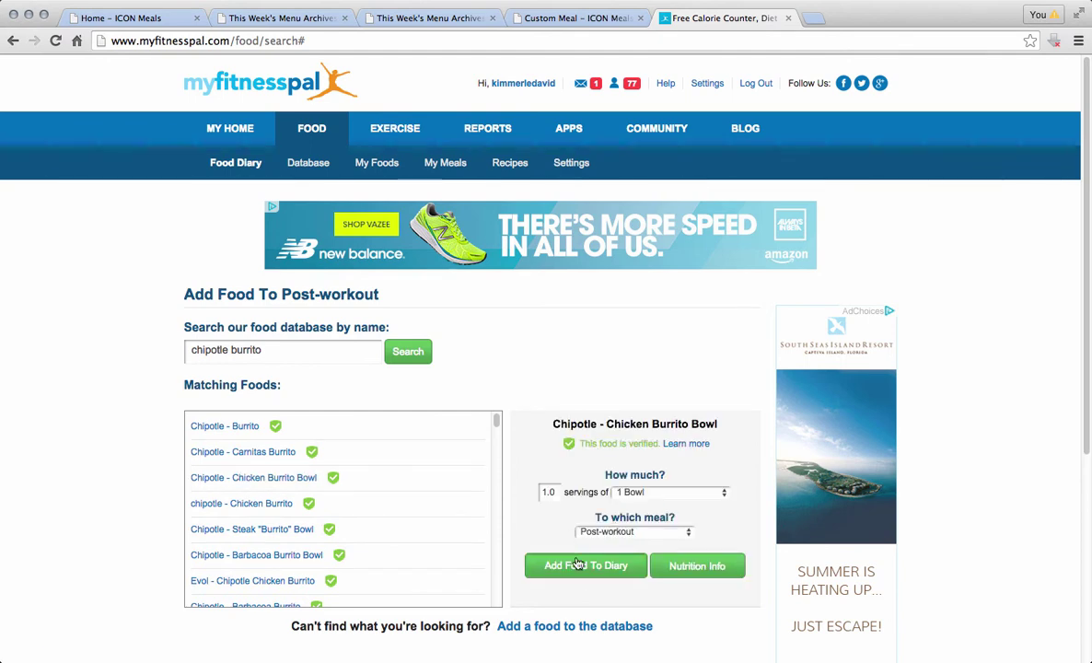
left_click(569, 19)
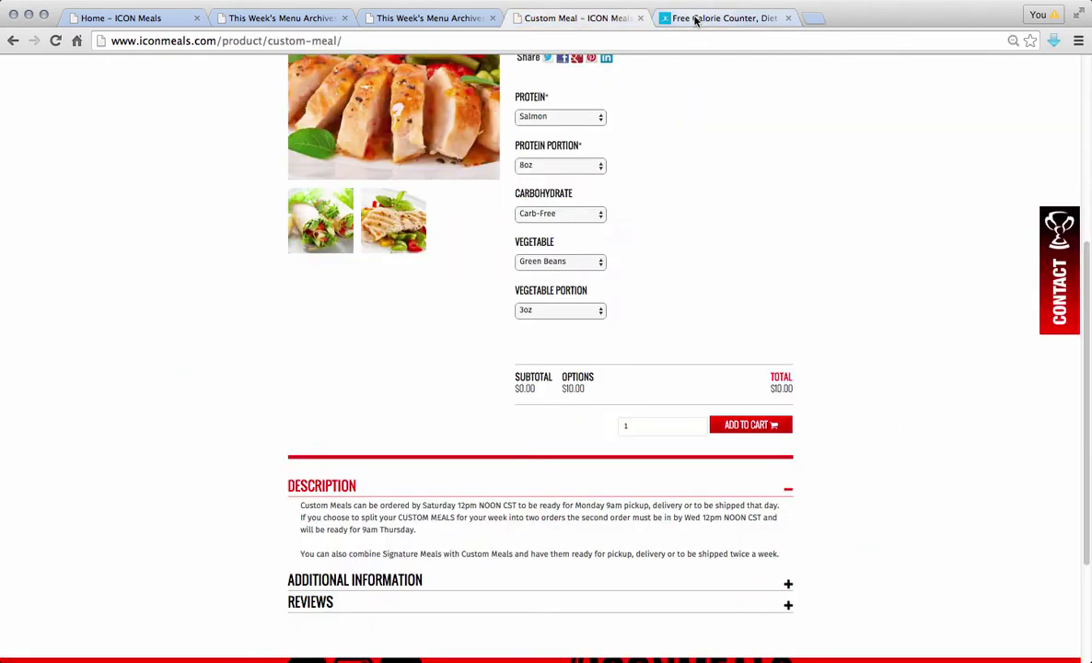
left_click(696, 18)
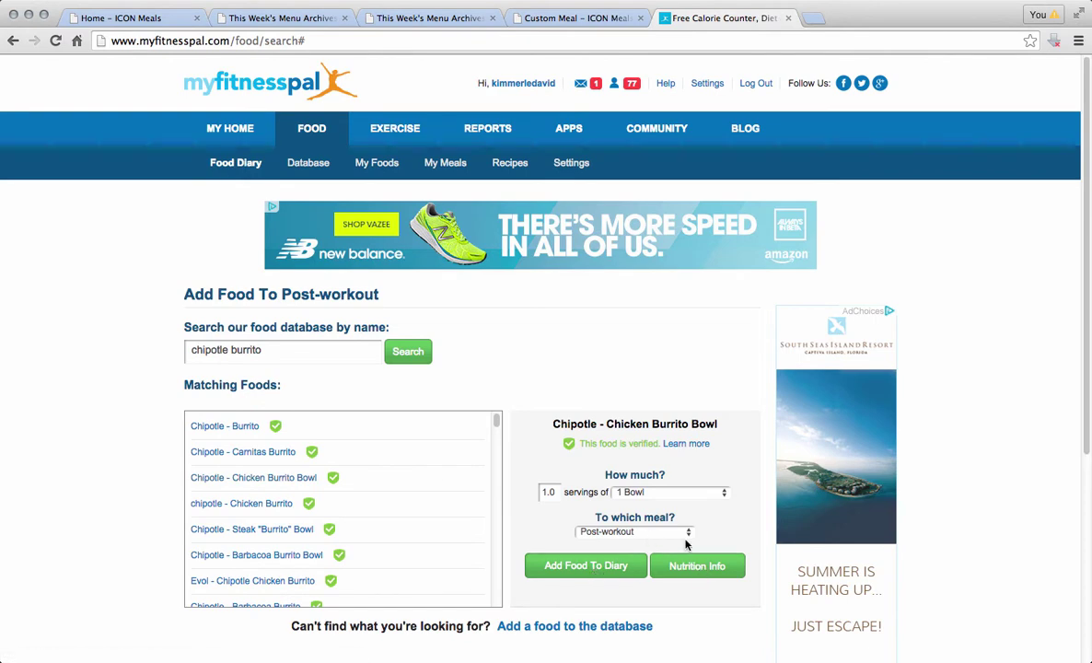
Step: Check the Chicken Burrito Bowl at .50 servings: 313 calories, 30 g carbs, 25 g protein
left_click(695, 565)
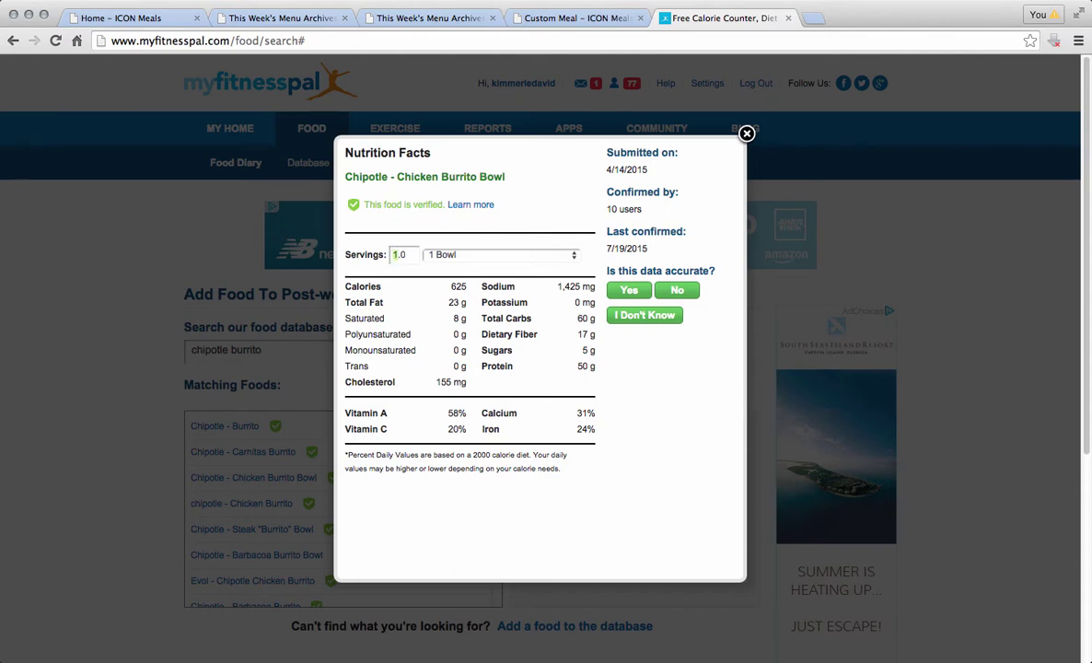
key("BackSpace")
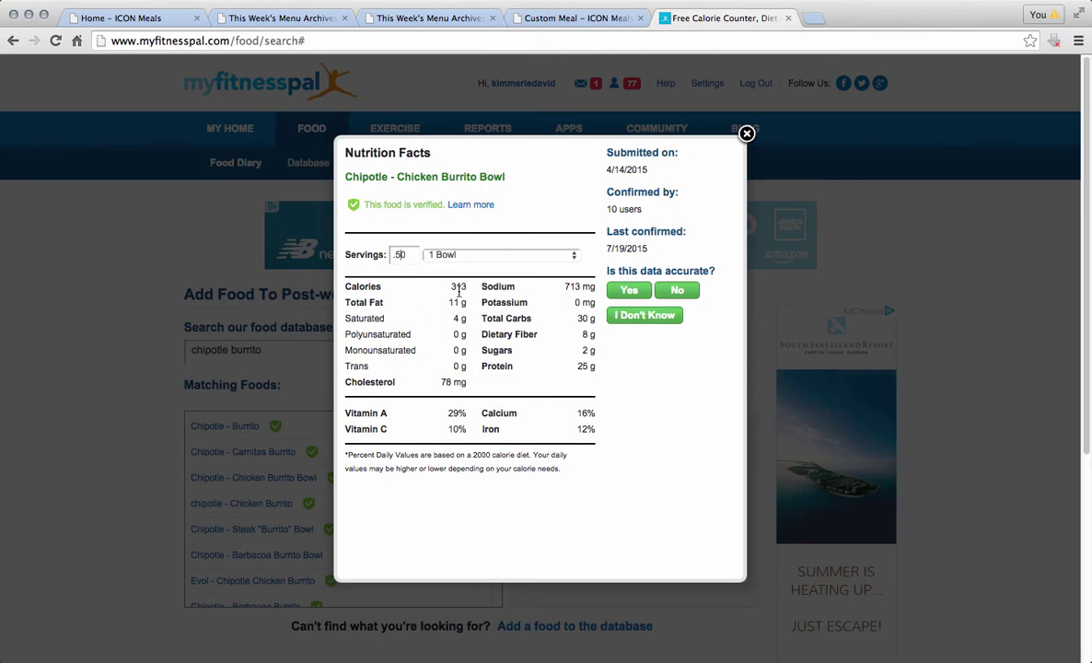
left_click(746, 133)
Step: Scroll the food diary reviewing Meal 3 (396 cal), Meal 4 (427 cal), empty Meal 5 and totals
left_click(309, 136)
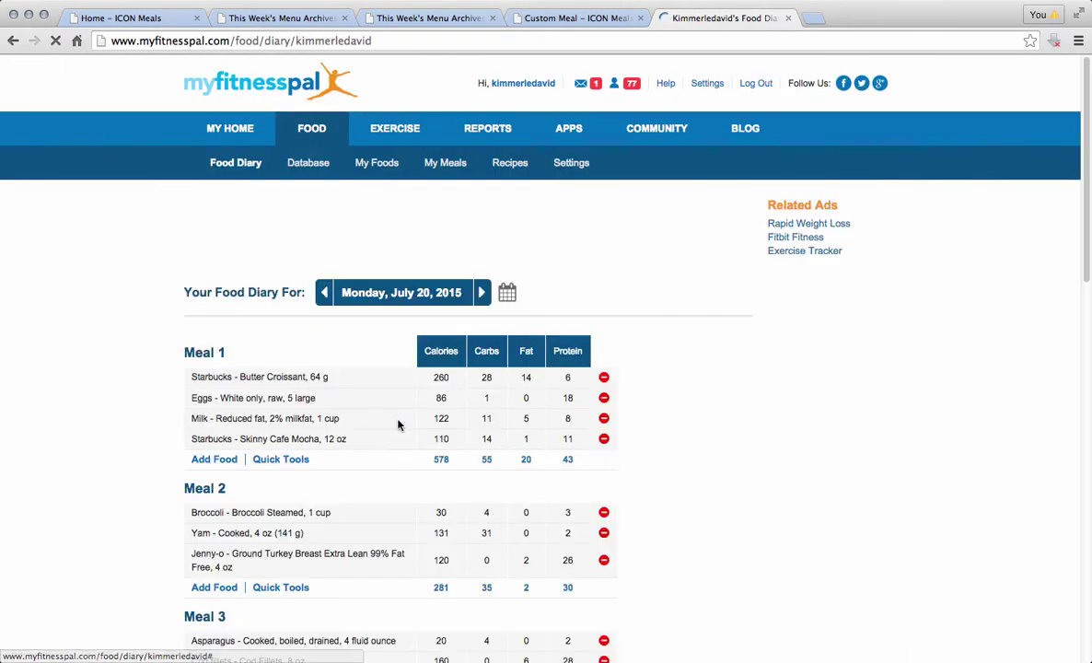
scroll(398, 423, "down", 5)
scroll(419, 538, "down", 5)
scroll(415, 412, "up", 7)
scroll(415, 412, "down", 1)
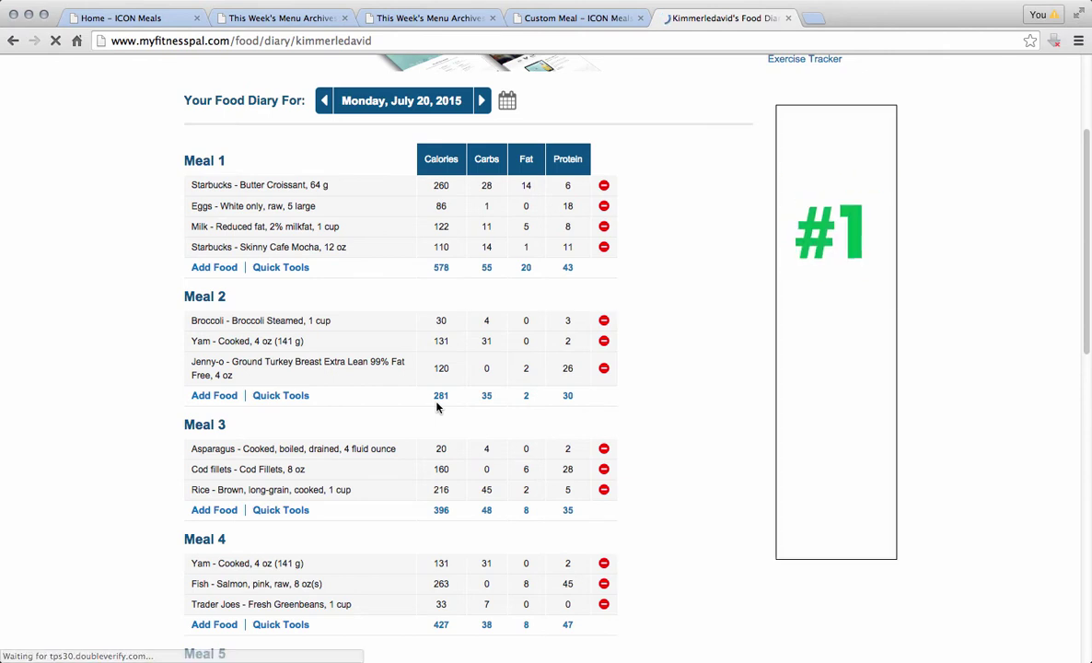
scroll(437, 406, "down", 1)
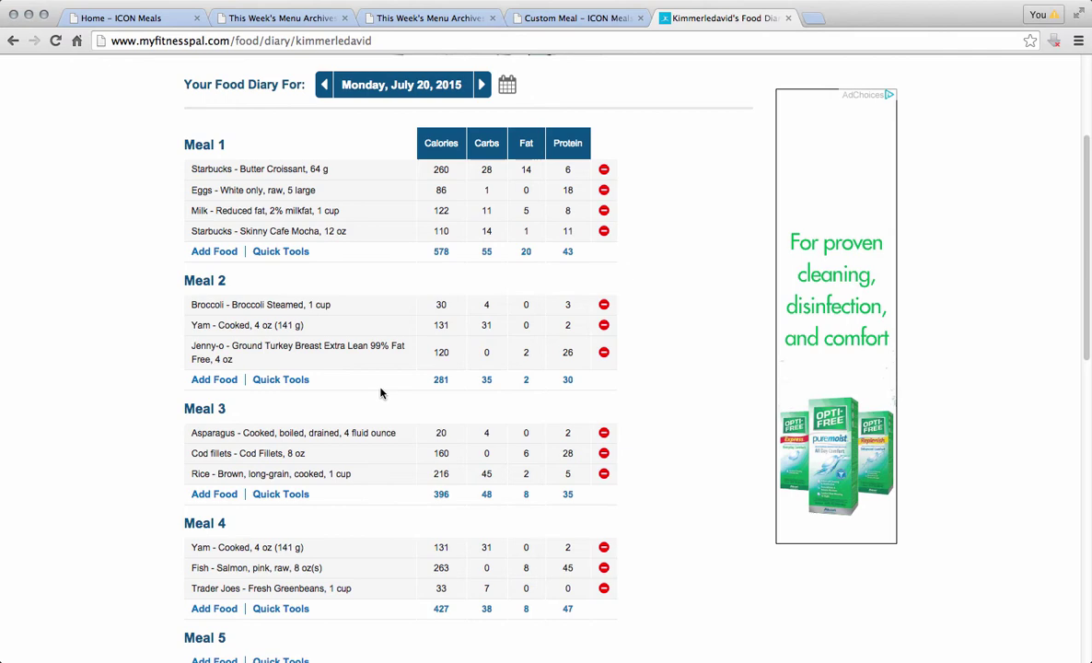
scroll(382, 391, "down", 1)
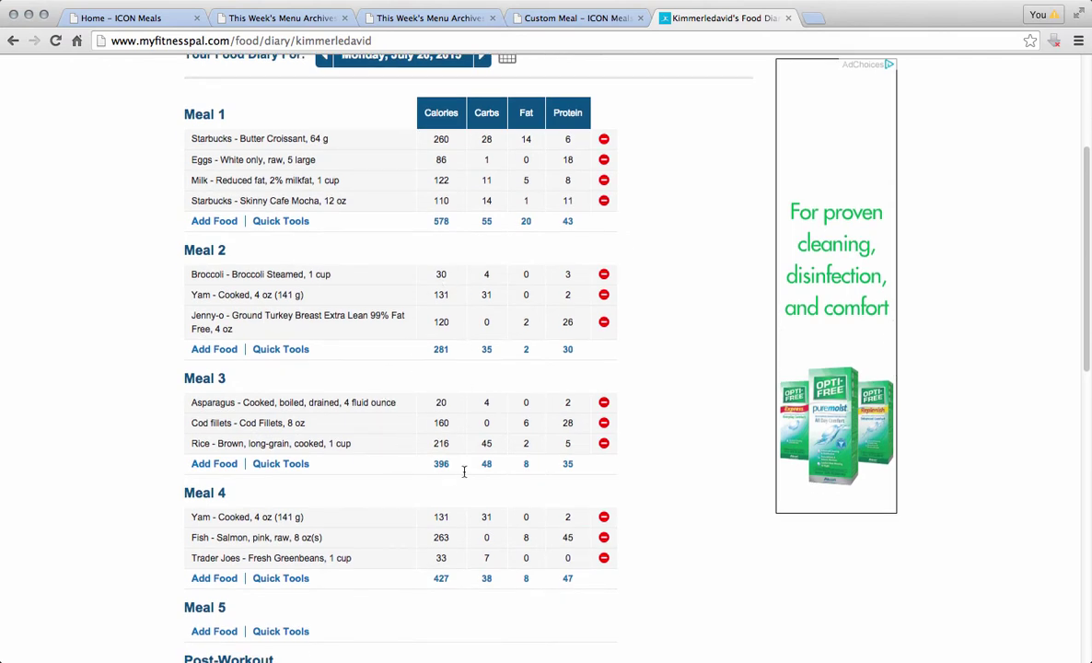
scroll(428, 415, "down", 3)
scroll(427, 415, "down", 1)
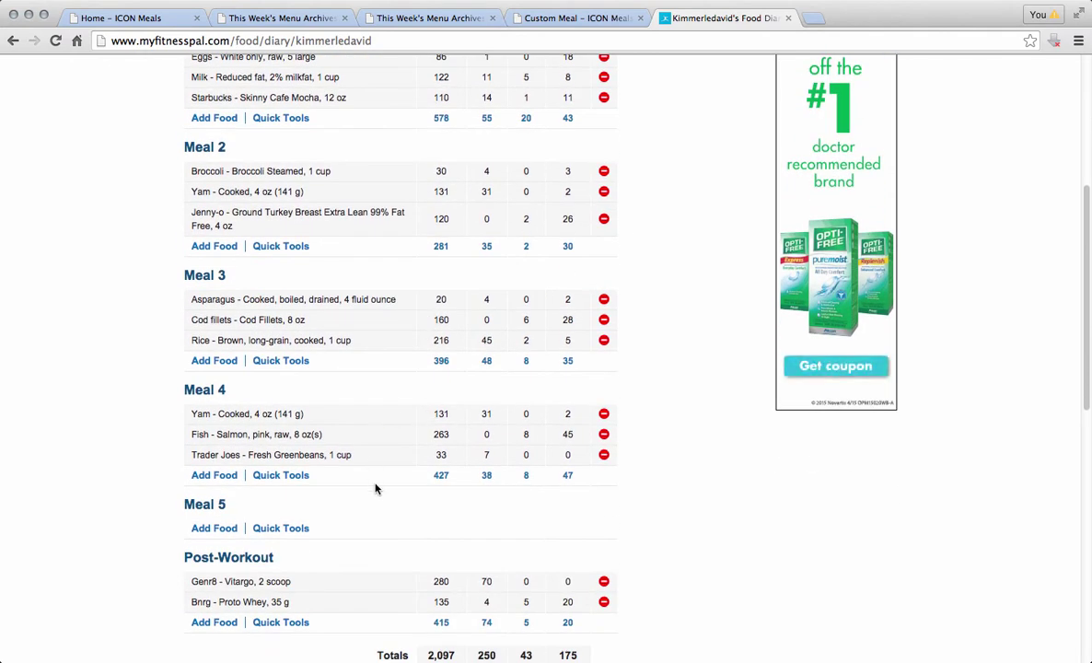
scroll(414, 330, "down", 3)
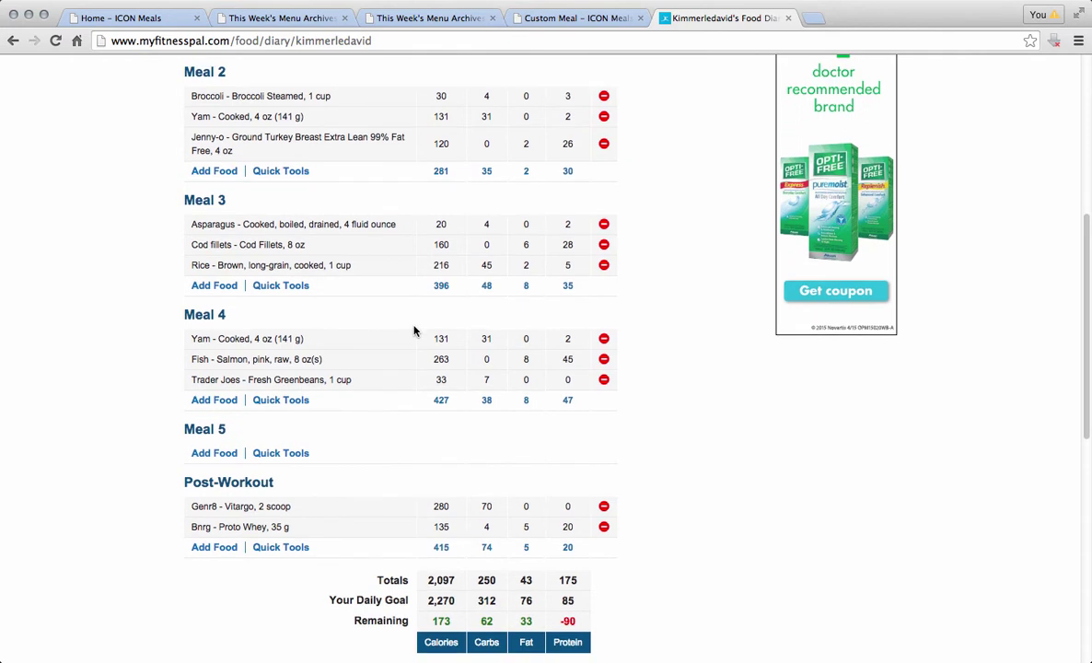
scroll(365, 340, "up", 3)
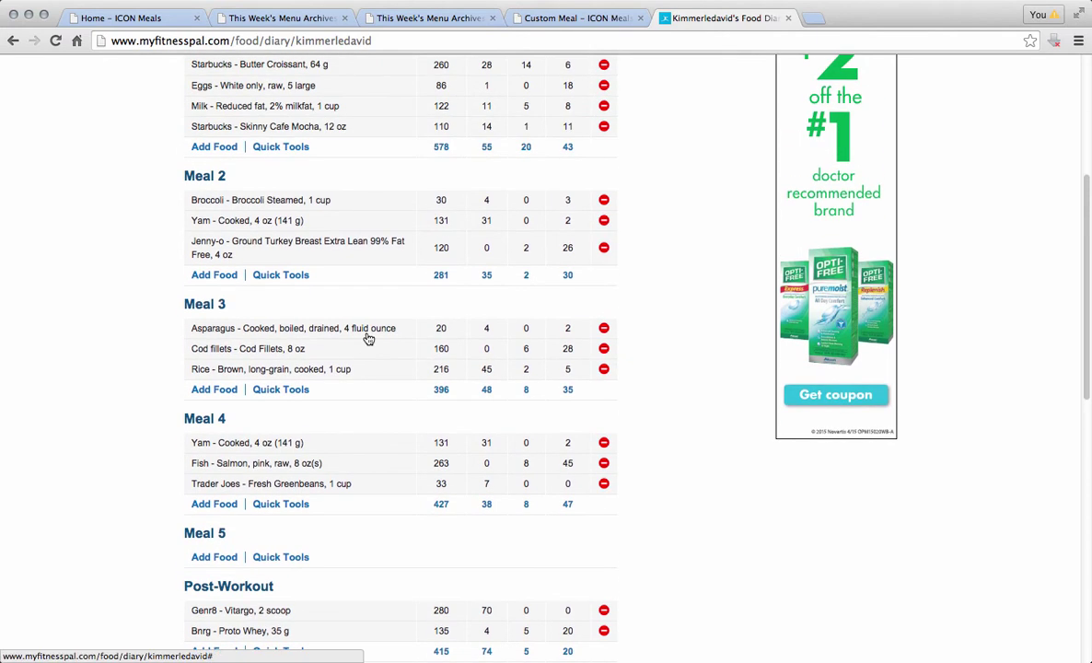
scroll(367, 339, "up", 2)
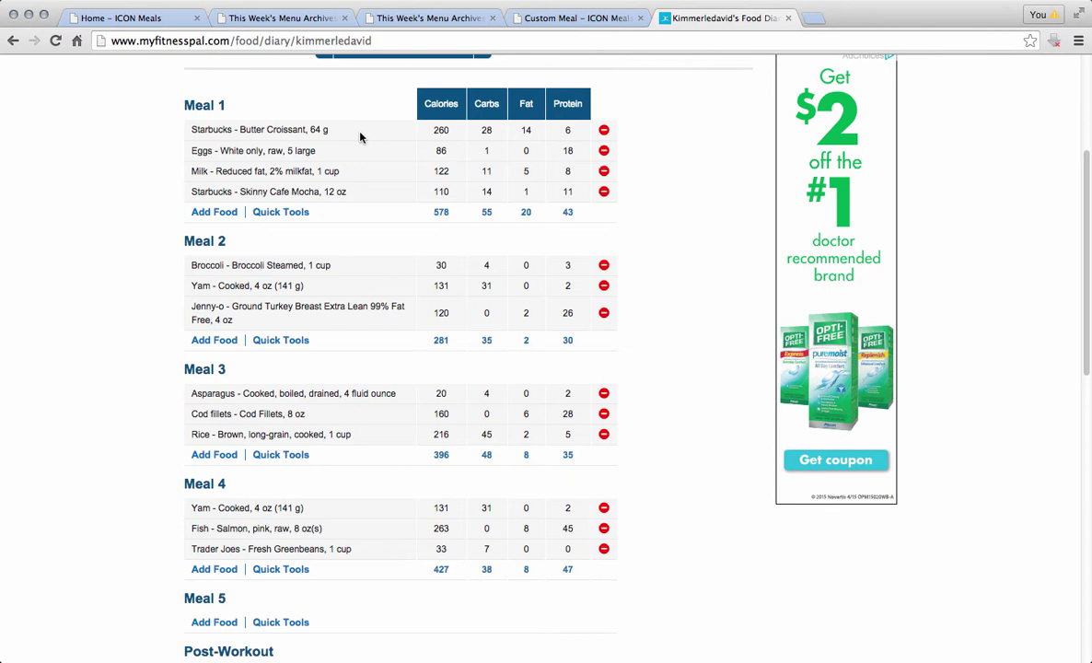
scroll(360, 136, "up", 1)
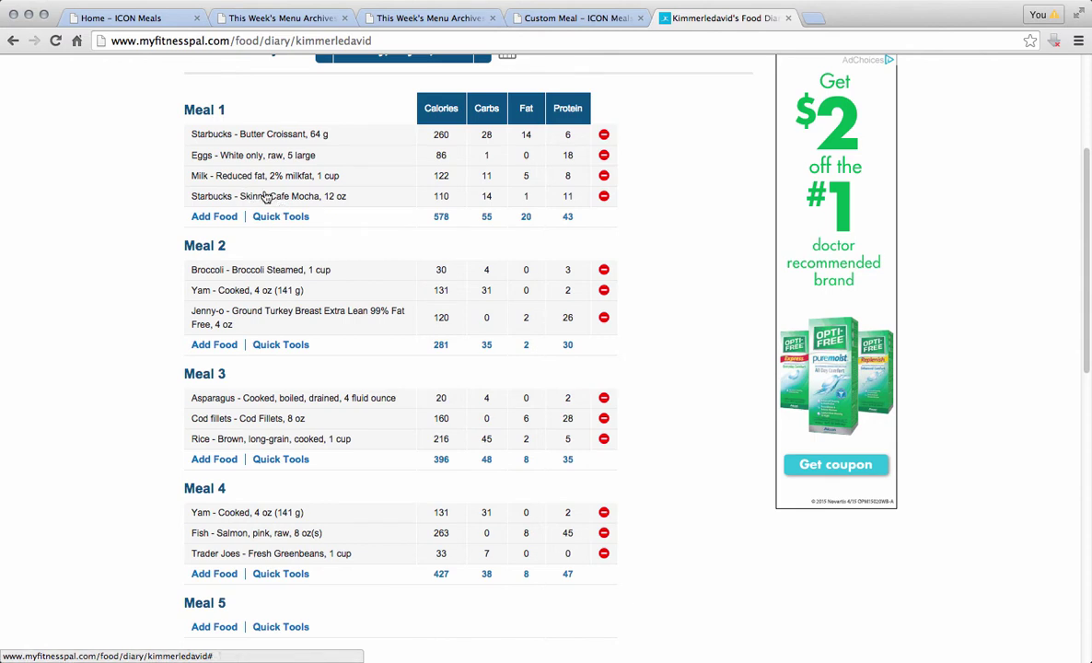
scroll(266, 198, "down", 1)
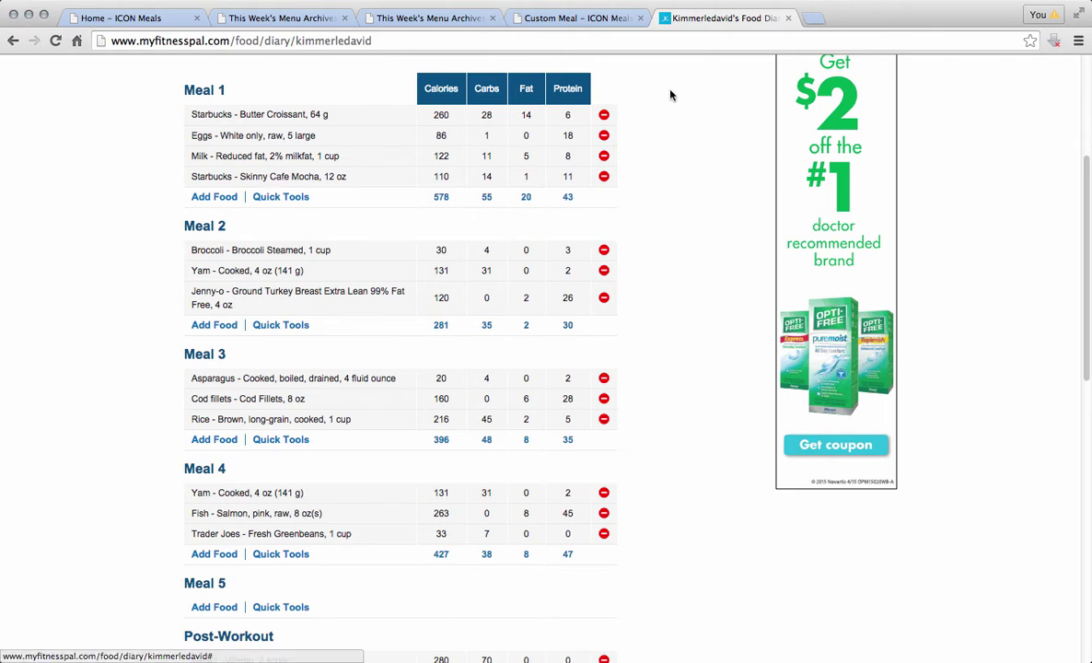
Step: In a new tab, search Google for 'kimmerleplan kefir'
left_click(812, 17)
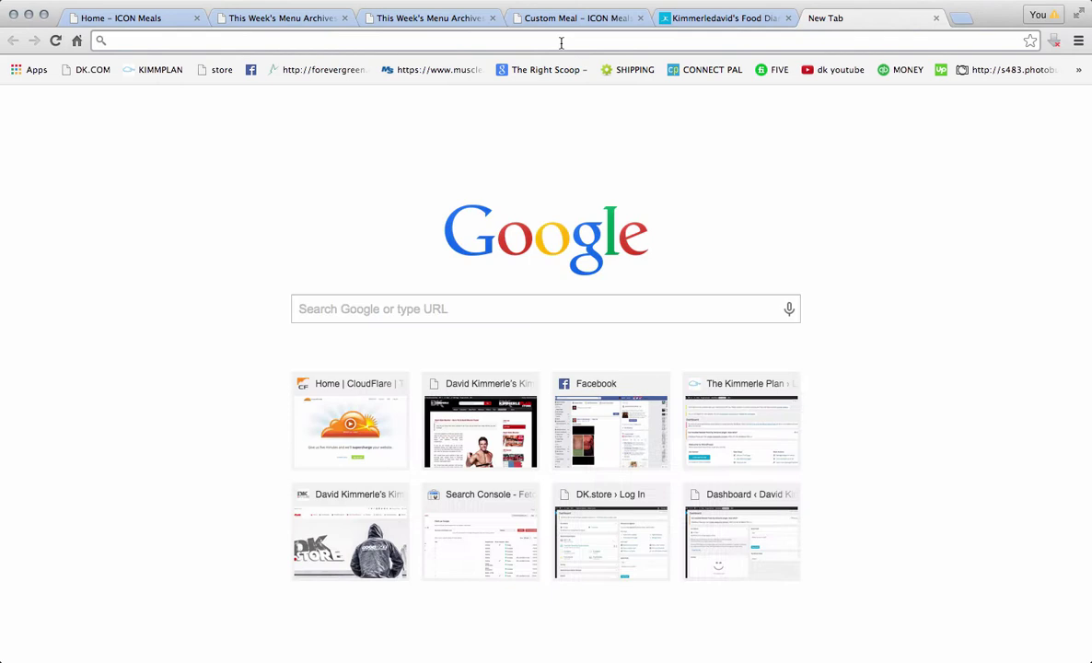
type("kimmer;e")
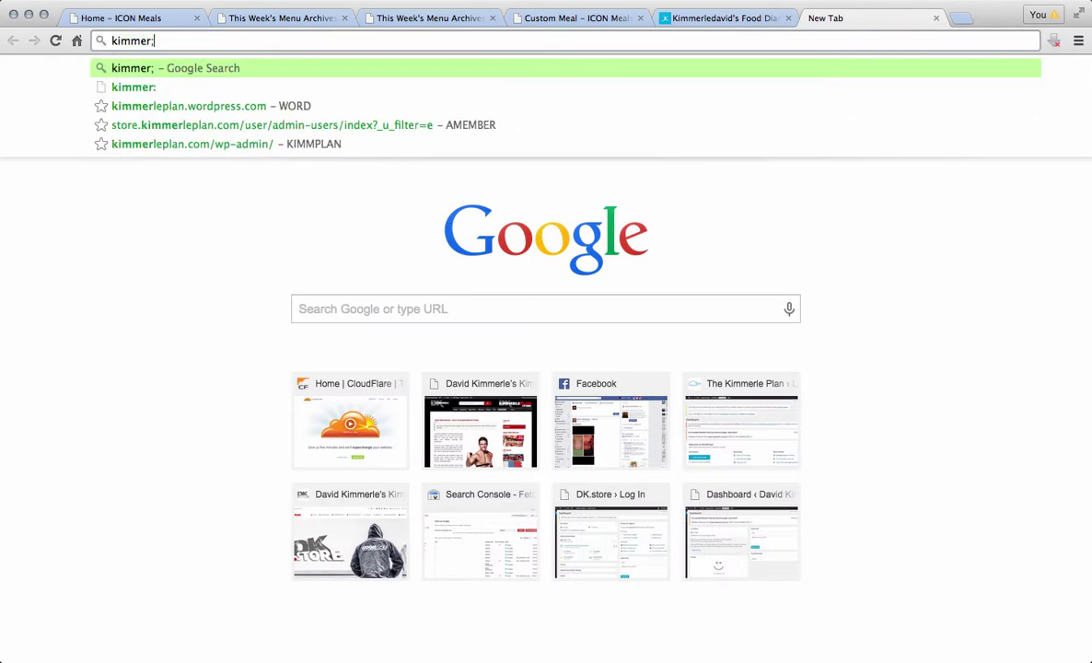
key("BackSpace")
key("BackSpace")
type("leplan ")
type("kefir")
key("Return")
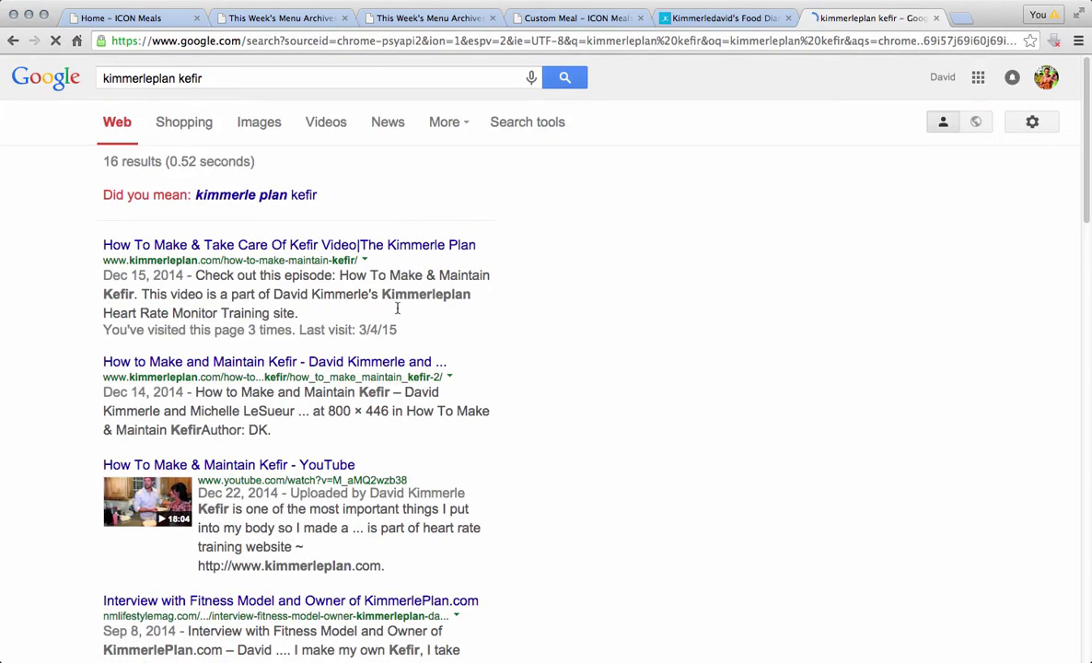
Step: Open the How To Make & Maintain Kefir article and pause its embedded video
left_click(274, 246)
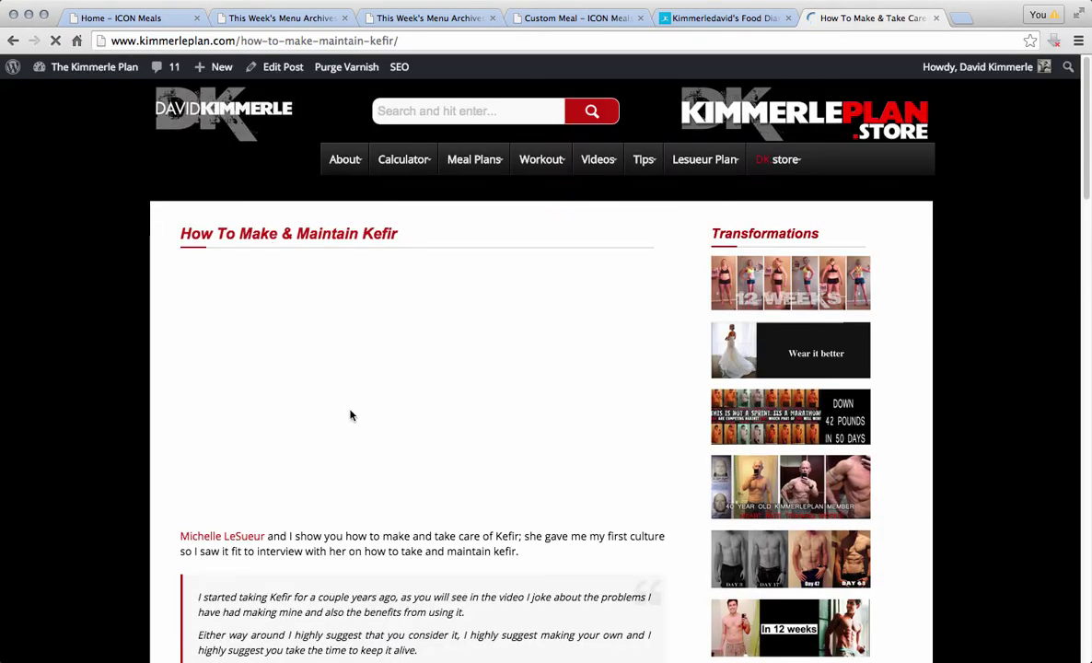
scroll(350, 415, "down", 5)
scroll(336, 446, "up", 3)
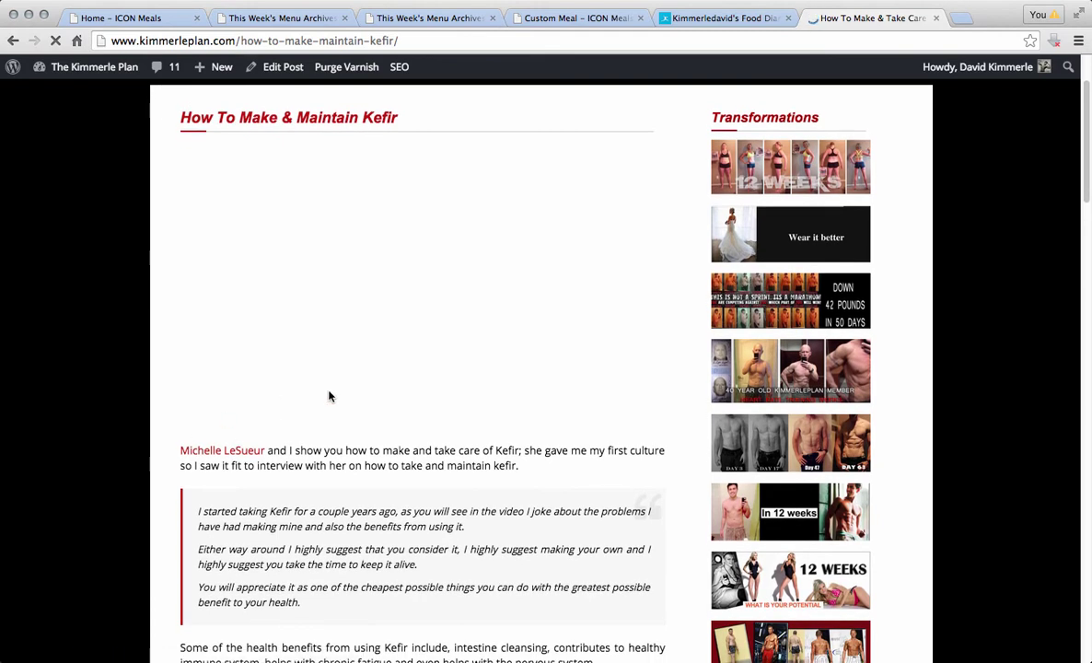
scroll(329, 395, "down", 3)
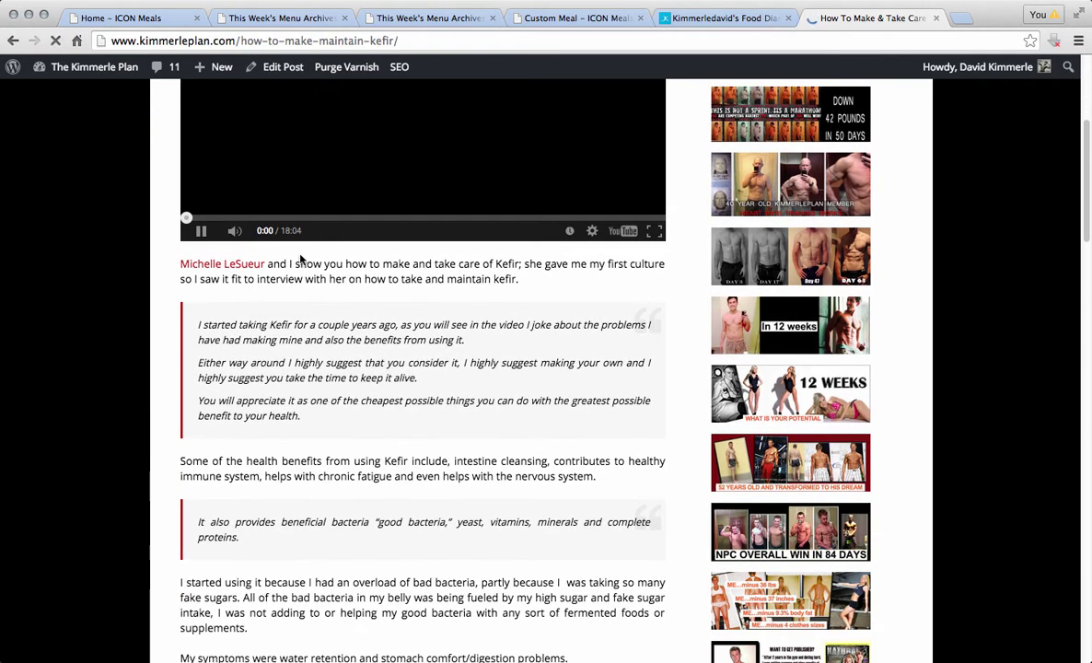
left_click(182, 218)
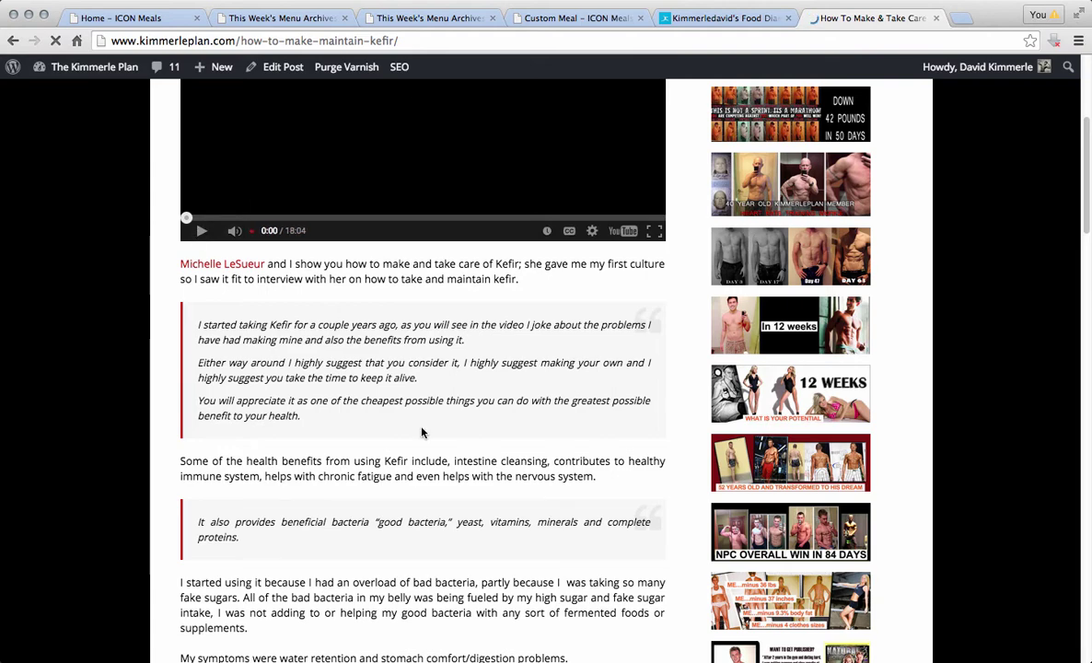
Step: Read through the kefir article, then go back to the ICON Meals Custom Meal page
scroll(421, 432, "down", 3)
scroll(421, 428, "down", 3)
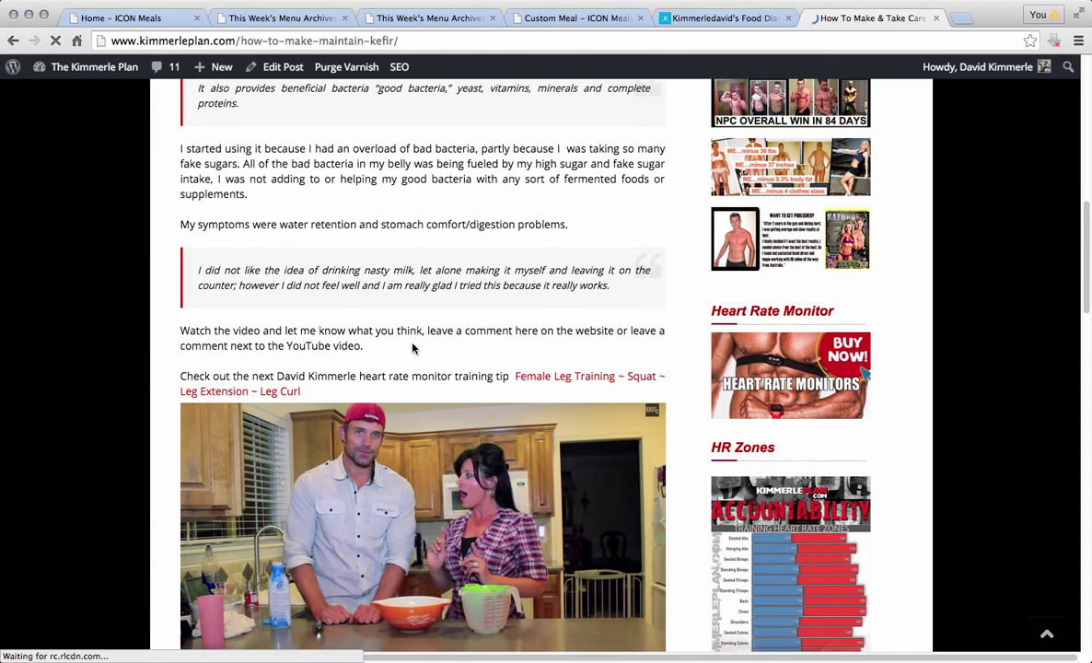
scroll(413, 346, "up", 5)
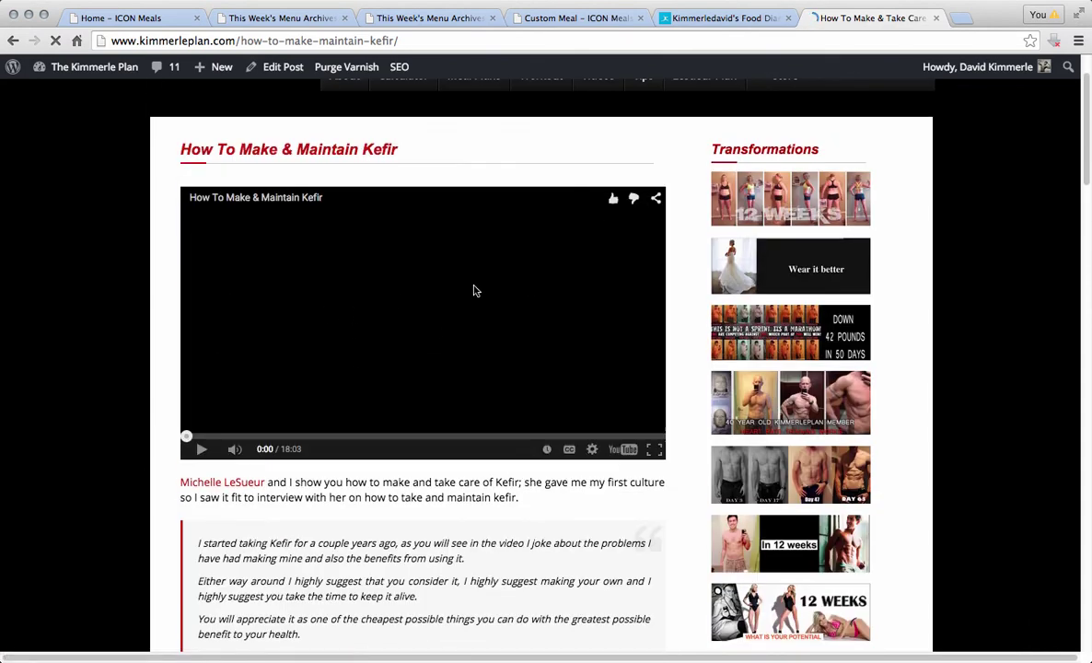
left_click(718, 17)
left_click(566, 19)
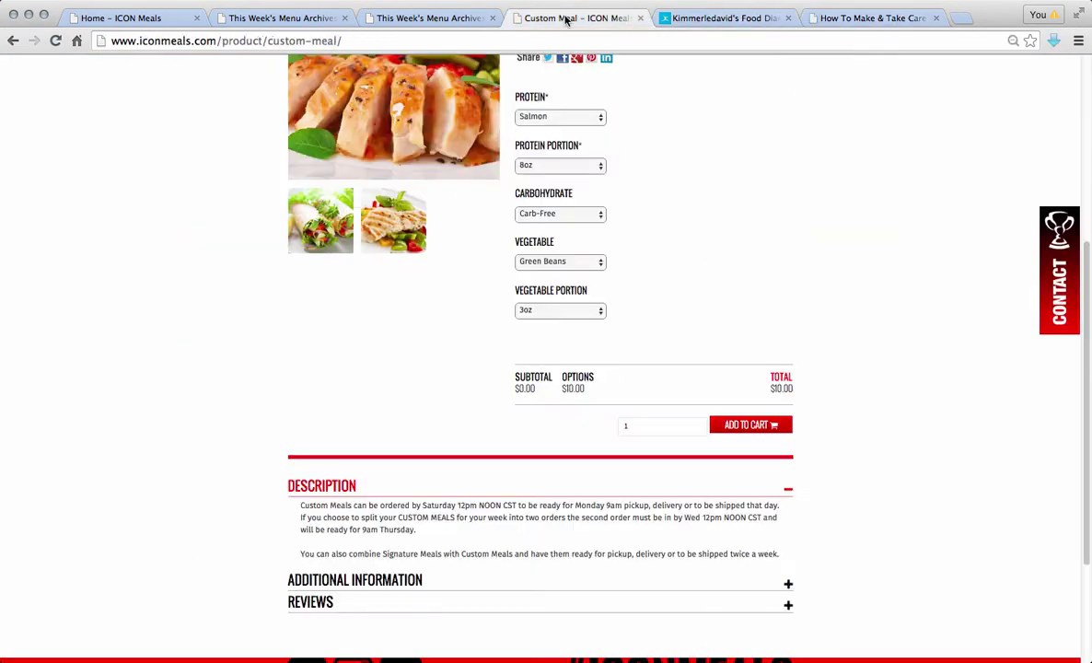
Step: Browse the ICON Meals home page and both pages of This Week's Menu
left_click(129, 18)
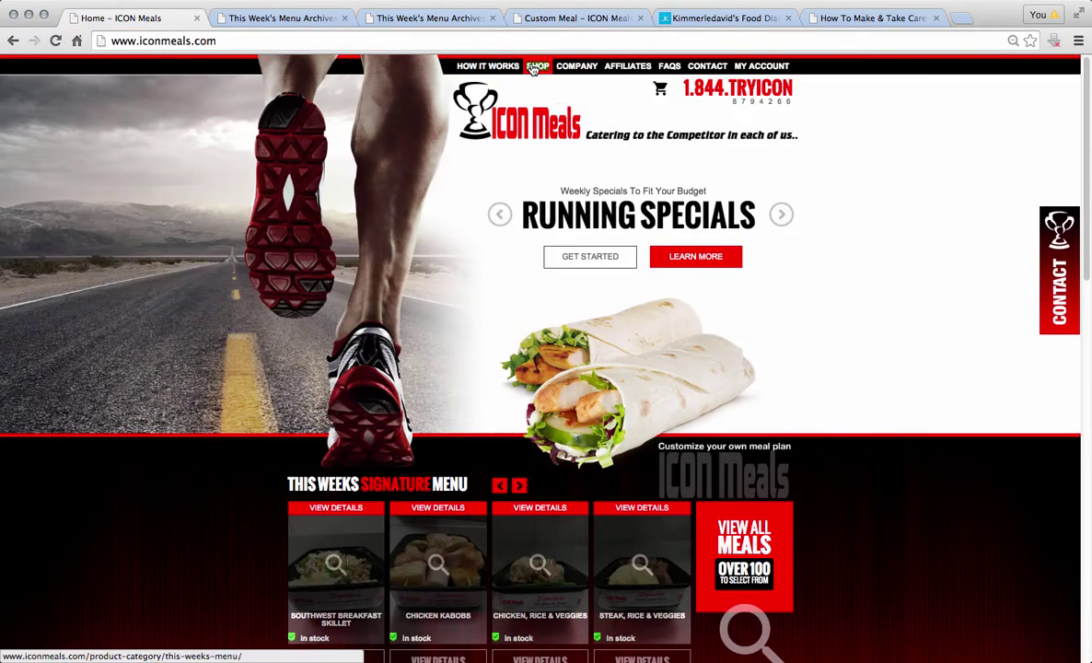
left_click(268, 19)
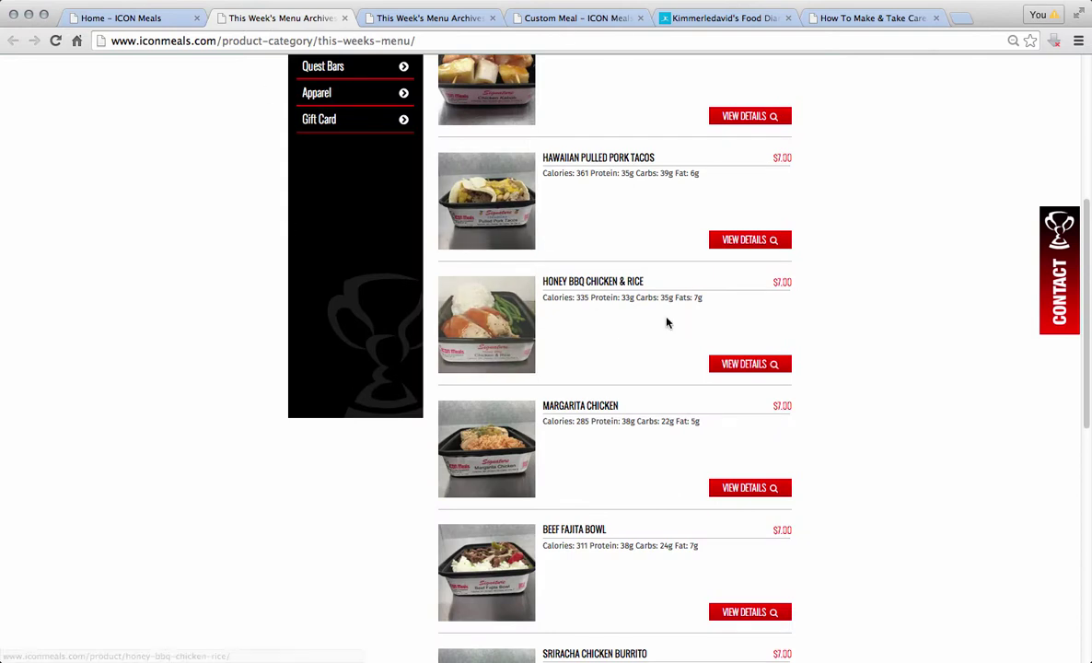
scroll(612, 401, "up", 3)
scroll(603, 428, "down", 1)
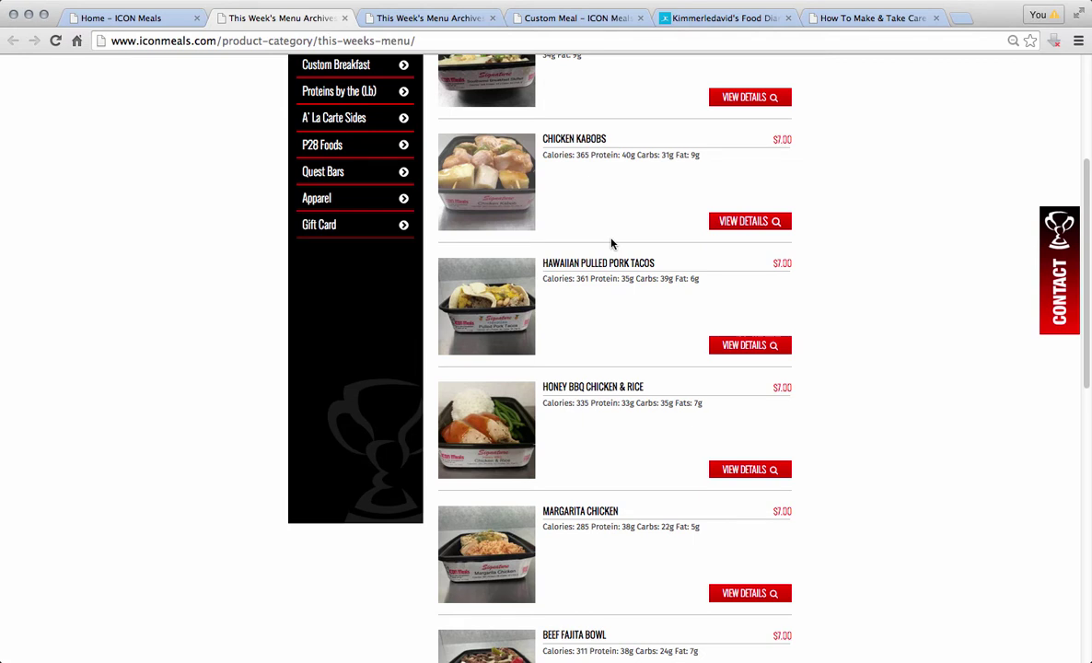
right_click(634, 229)
left_click(426, 20)
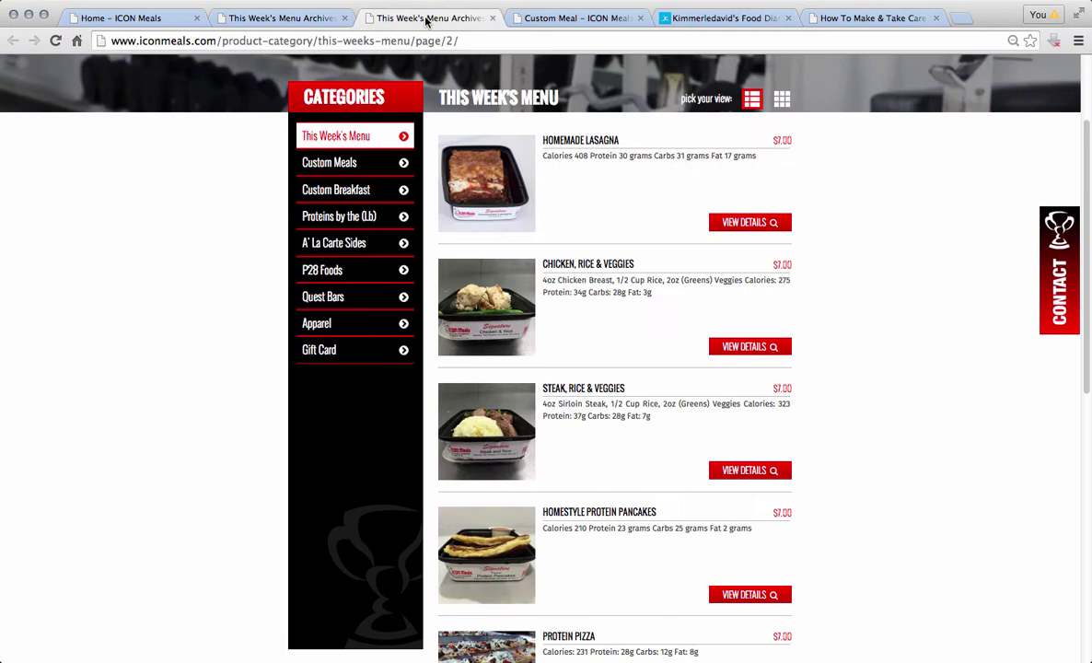
Step: Confirm the custom meal shows Salmon, 8oz, Green Beans and Carb-Free, then return to the diary
left_click(541, 18)
scroll(589, 253, "up", 1)
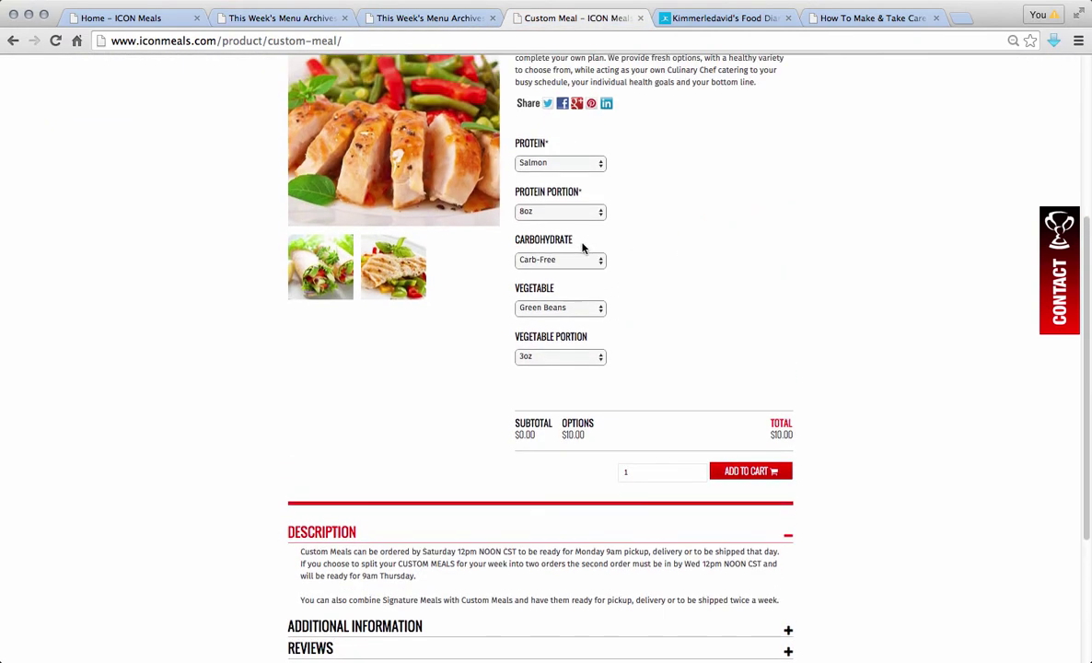
left_click(558, 163)
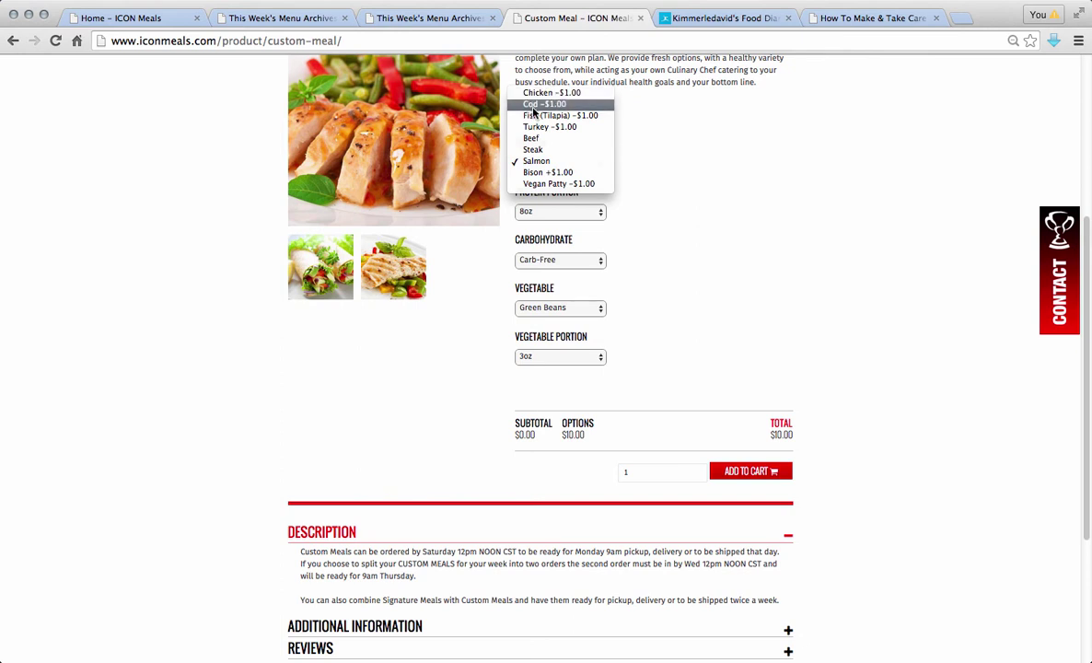
left_click(663, 157)
left_click(532, 213)
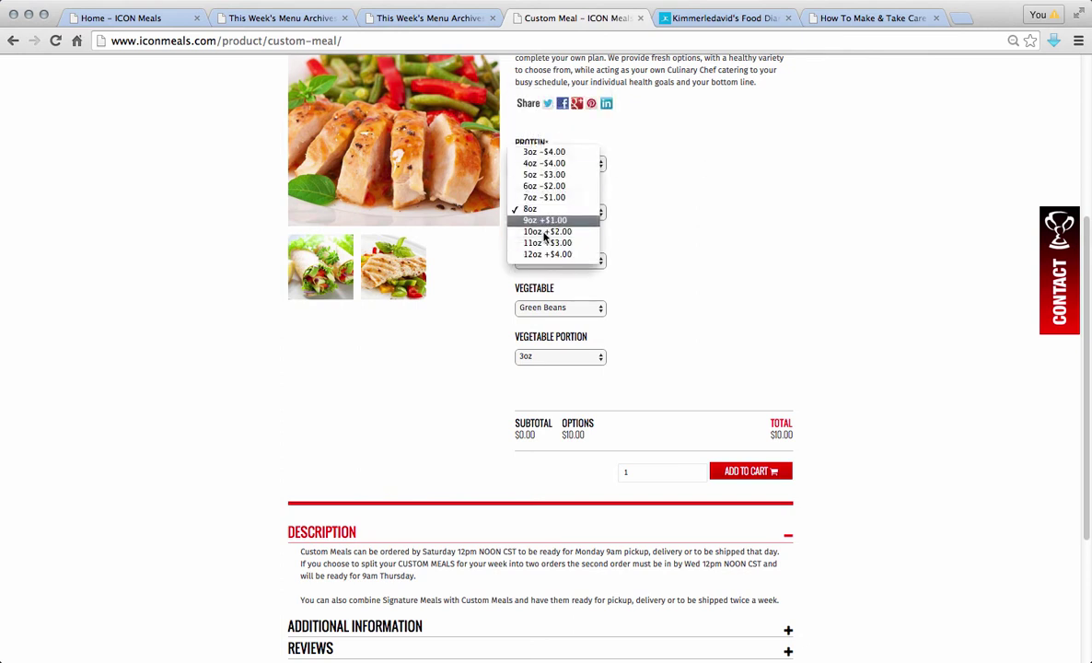
left_click(794, 197)
left_click(555, 308)
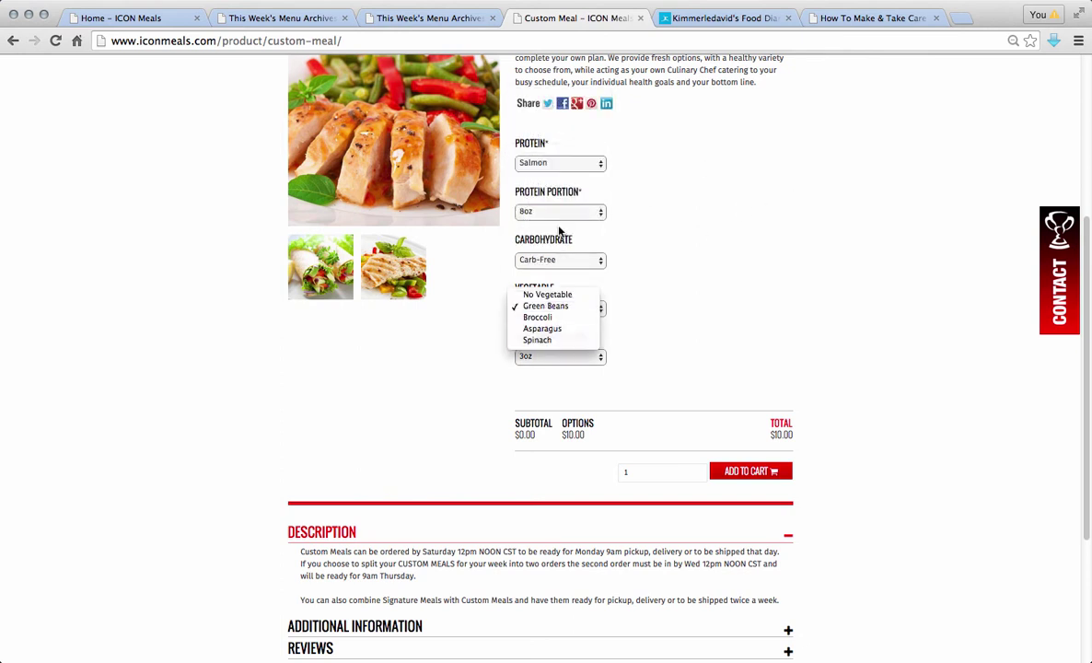
left_click(558, 258)
left_click(558, 260)
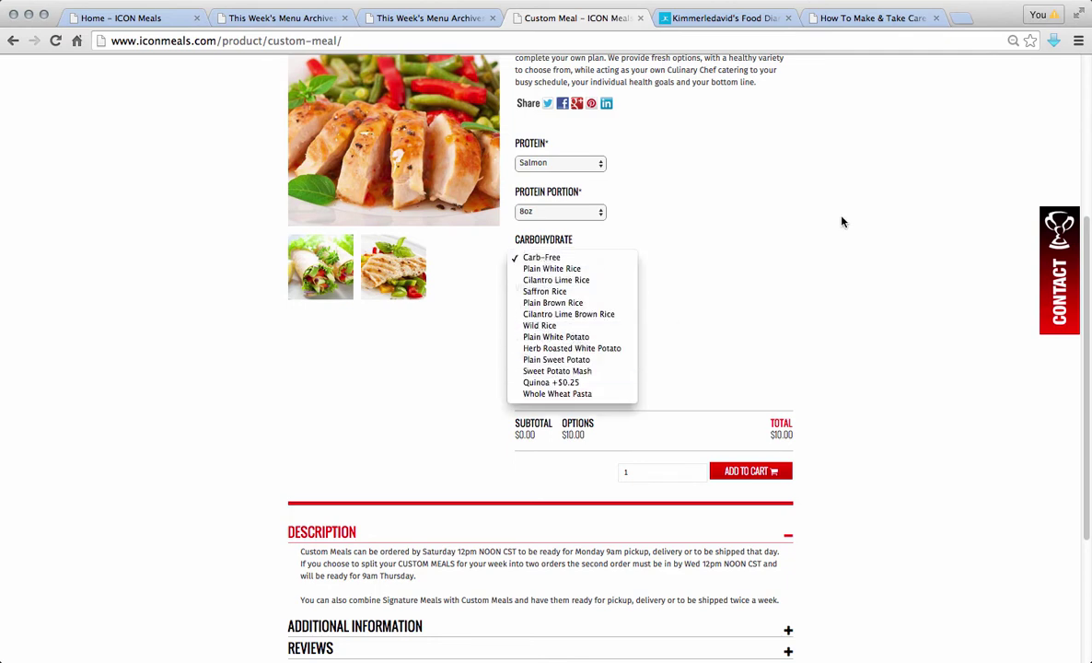
left_click(779, 199)
left_click(710, 19)
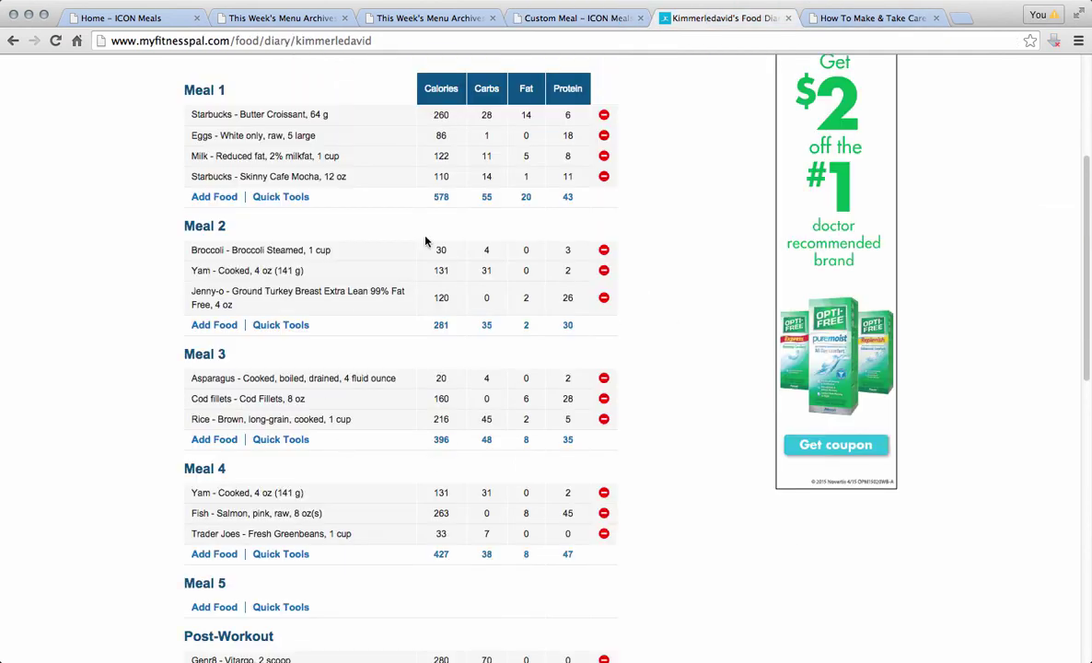
Step: Choose Turkey as the protein with an 8oz portion, comparing against the food diary
scroll(314, 293, "down", 1)
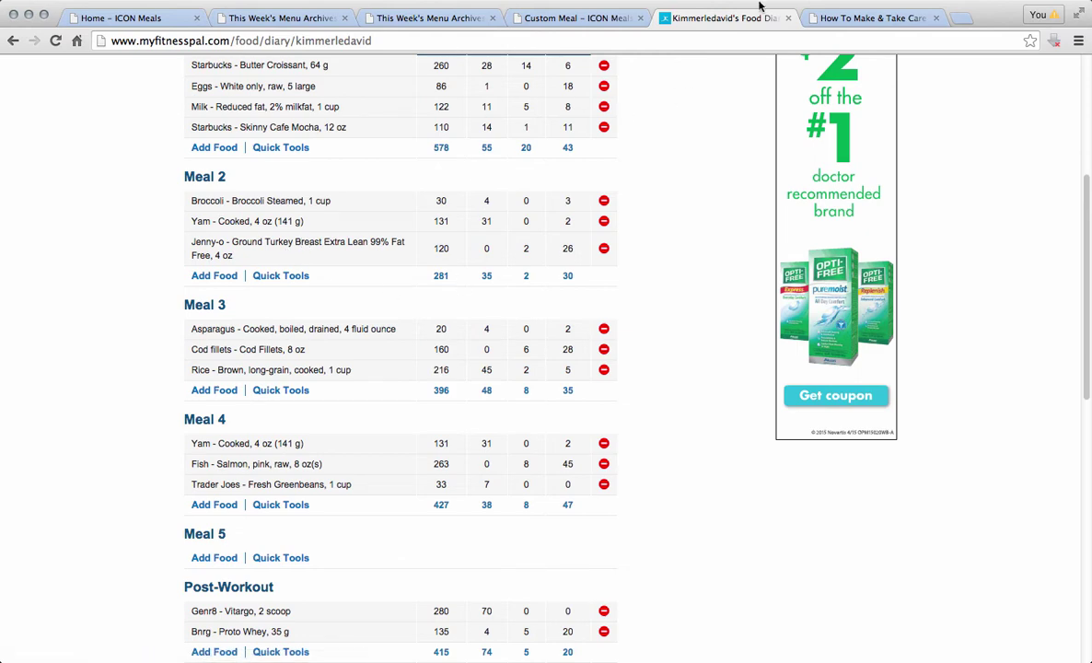
left_click(537, 15)
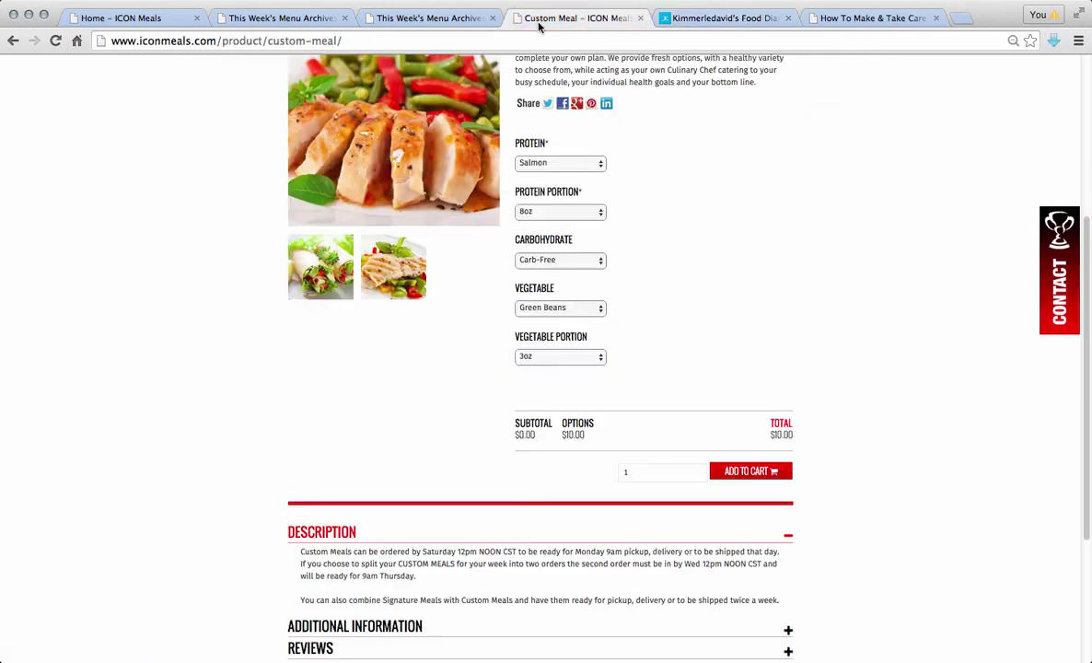
left_click(693, 15)
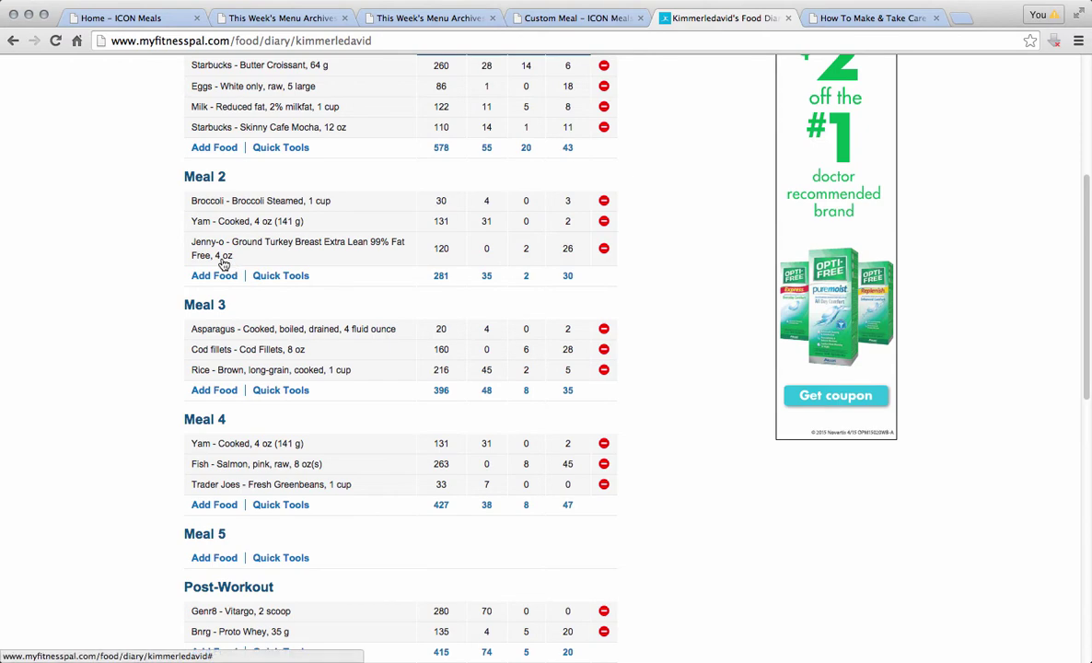
left_click(582, 23)
left_click(549, 166)
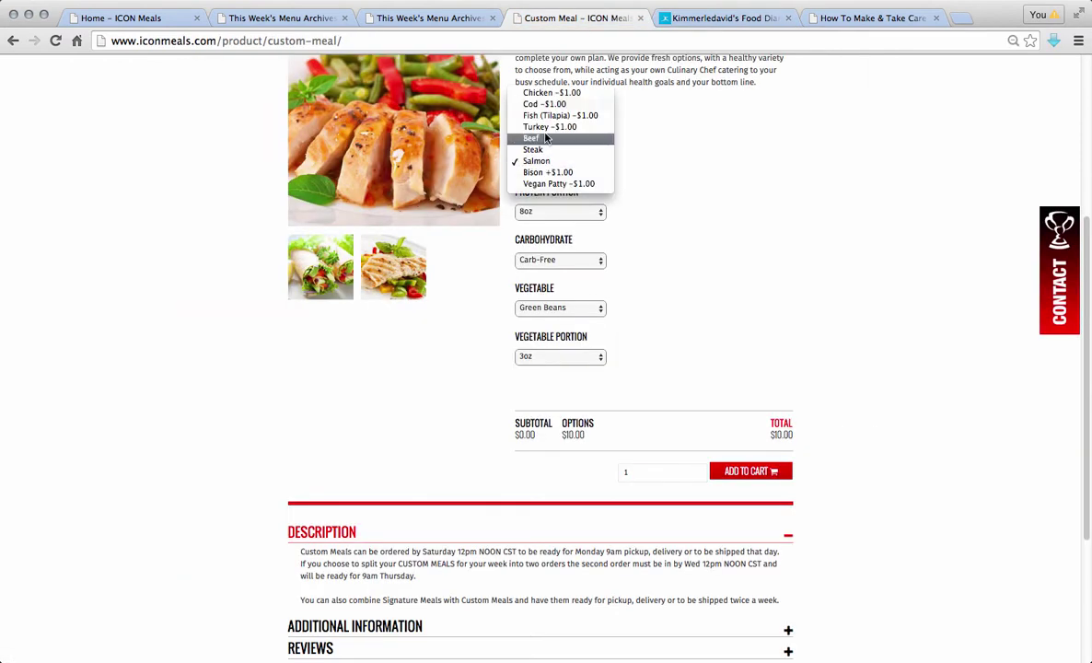
left_click(545, 126)
left_click(558, 211)
left_click(746, 215)
left_click(580, 261)
left_click(853, 19)
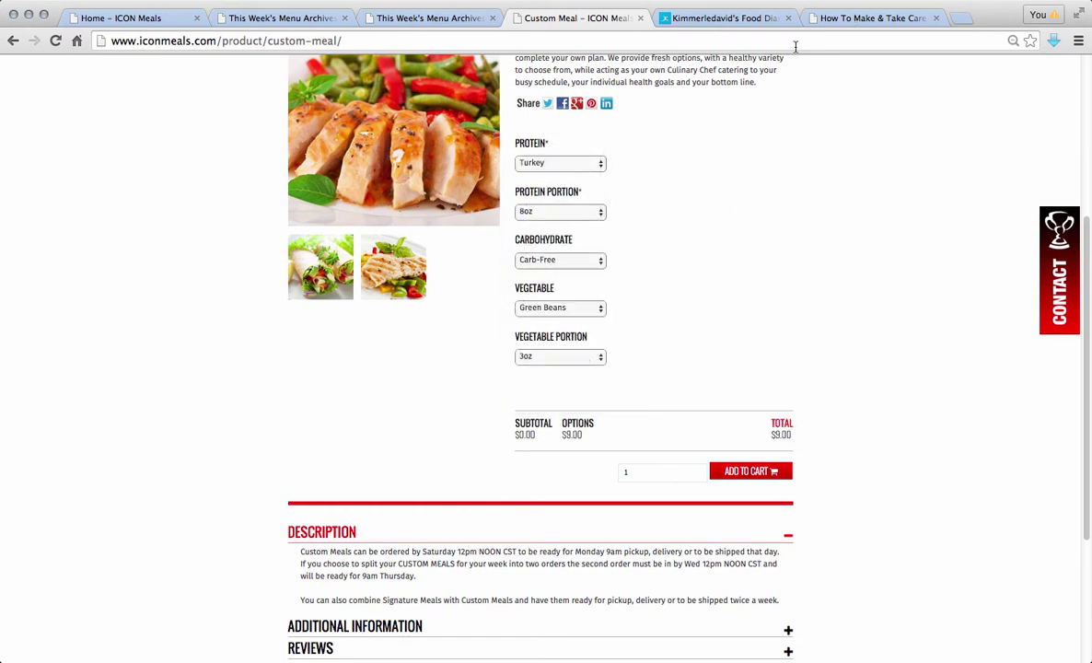
left_click(672, 20)
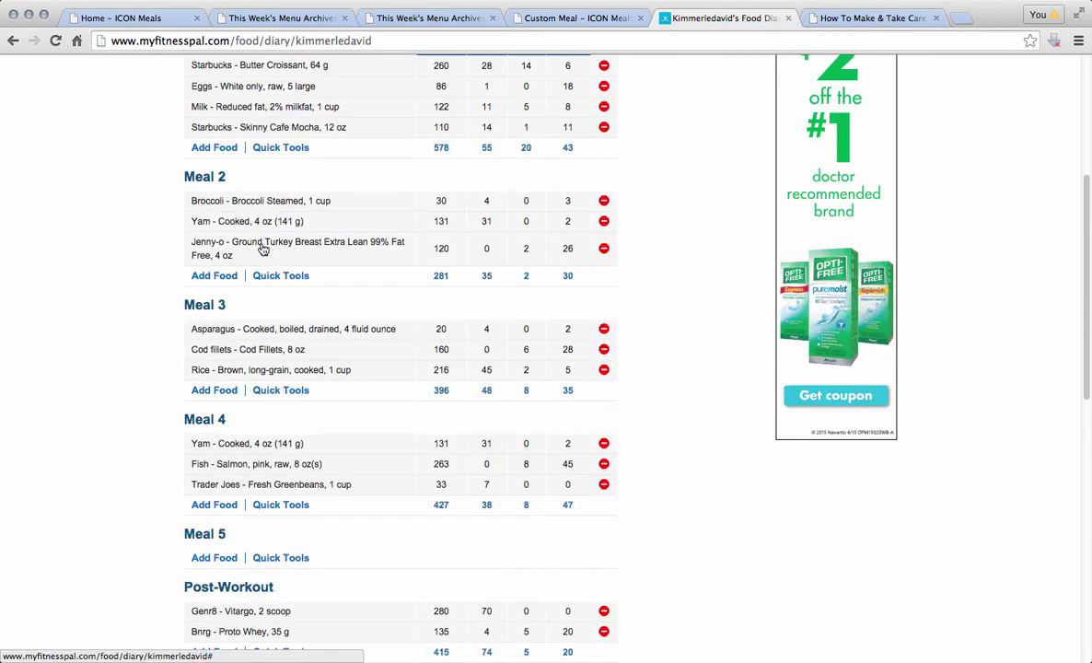
left_click(566, 18)
Step: Set the carbohydrate to Plain Sweet Potato with an 8oz potato portion
left_click(550, 260)
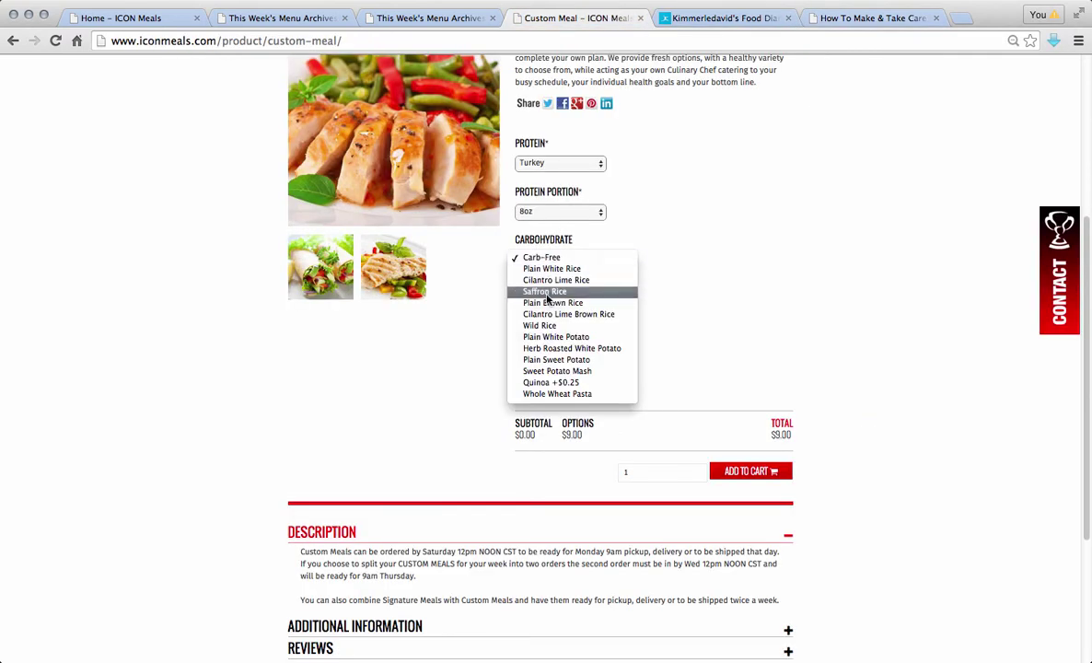
left_click(545, 359)
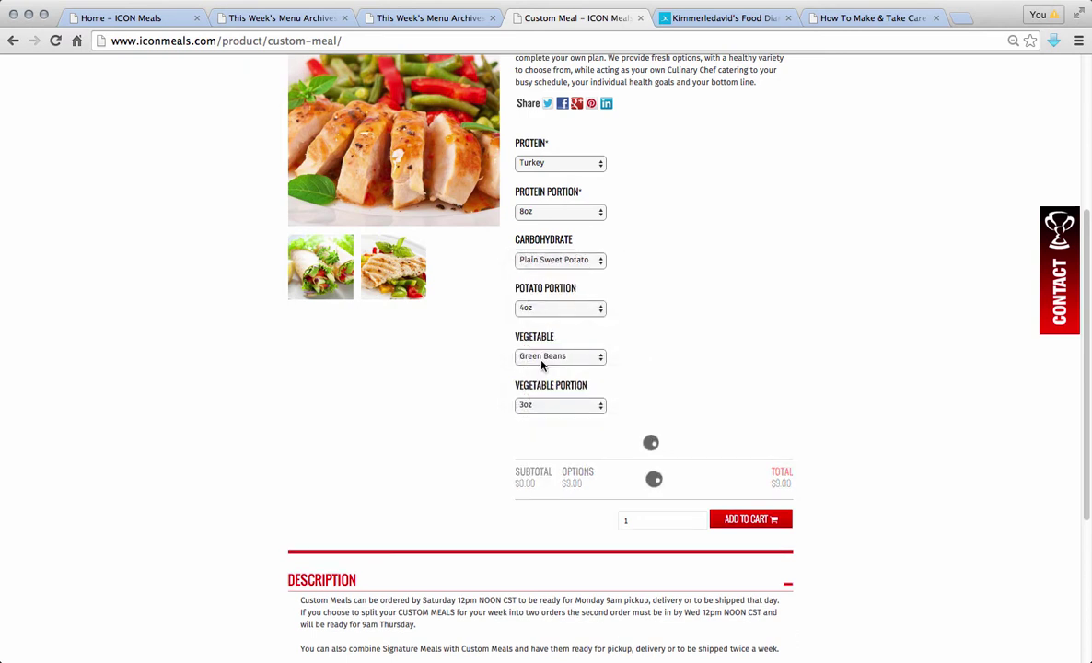
left_click(547, 309)
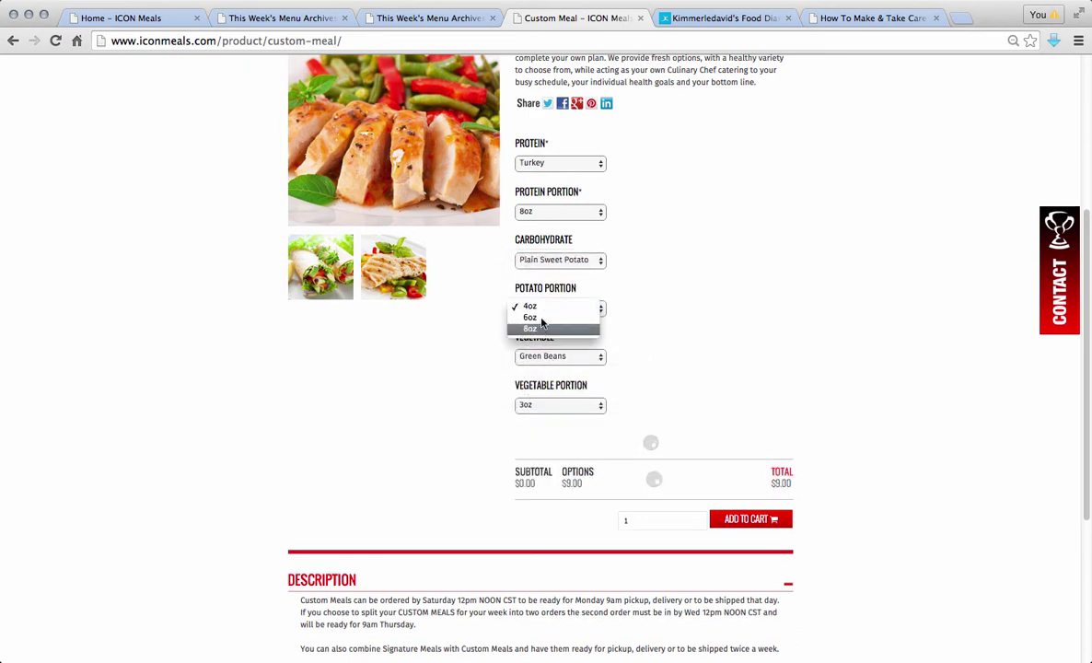
left_click(541, 325)
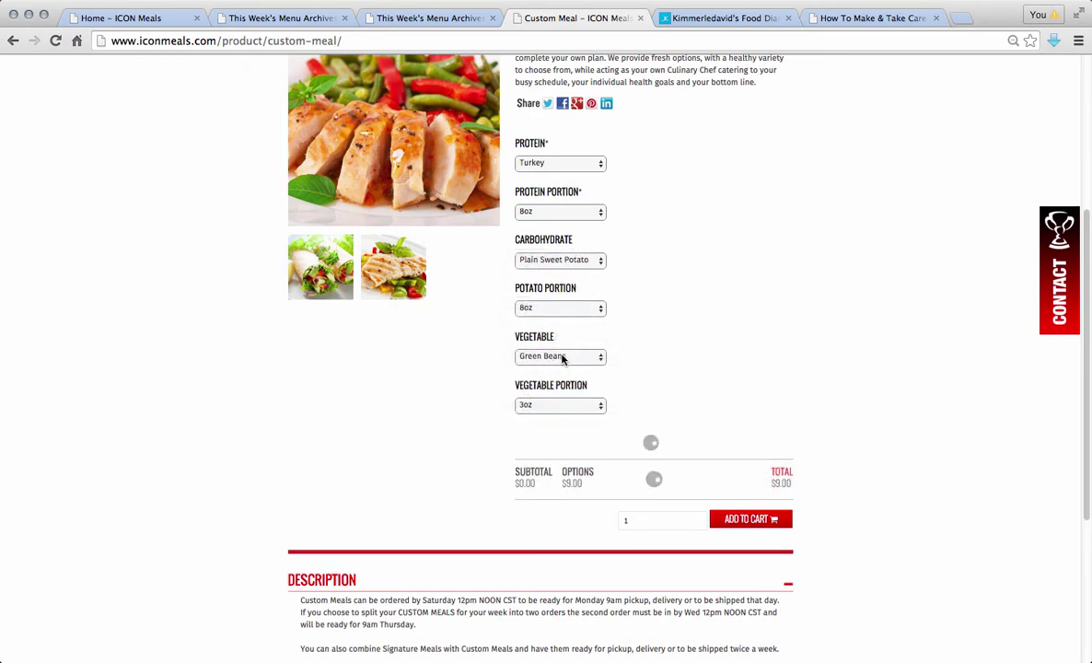
left_click(699, 17)
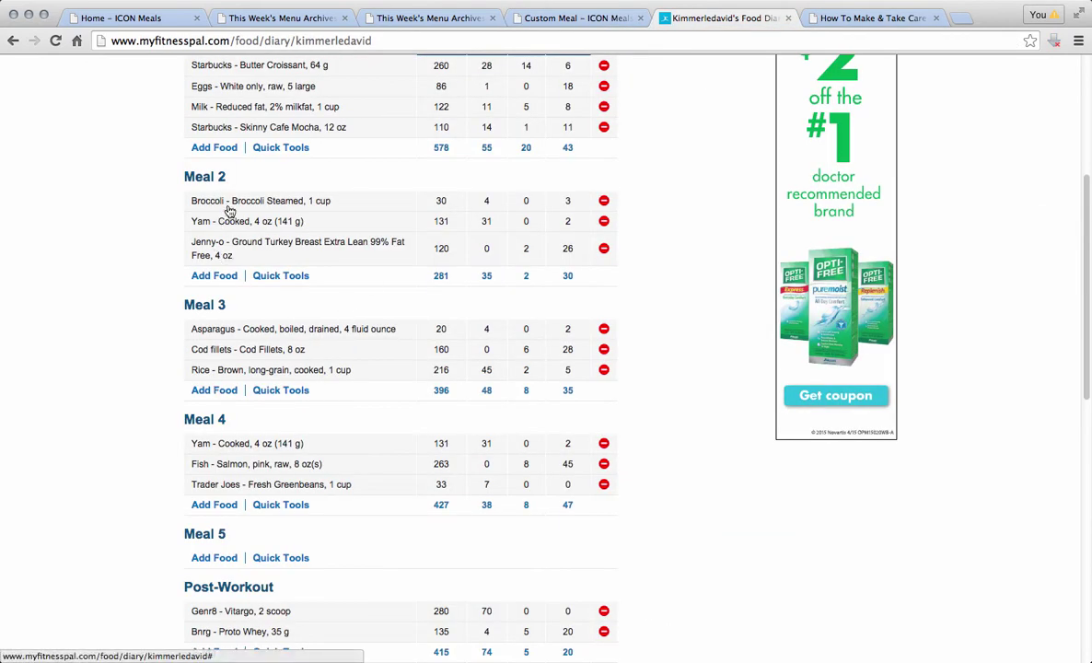
left_click(563, 18)
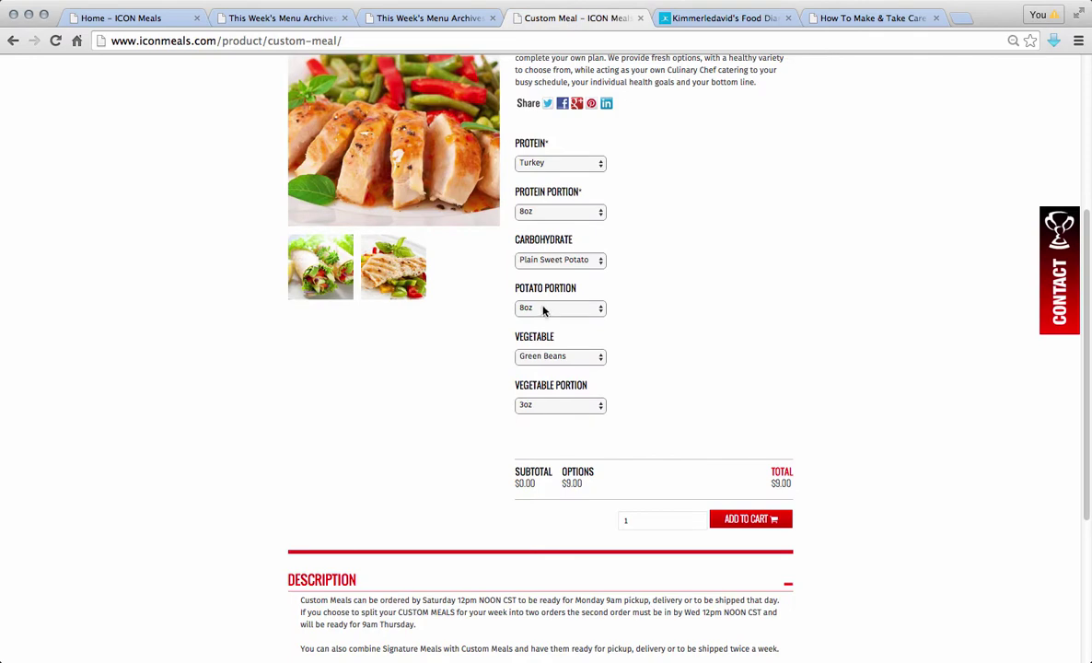
Step: Set the vegetable to Broccoli with an 8oz portion, bringing the total to $11.50
left_click(557, 356)
key("Escape")
left_click(552, 405)
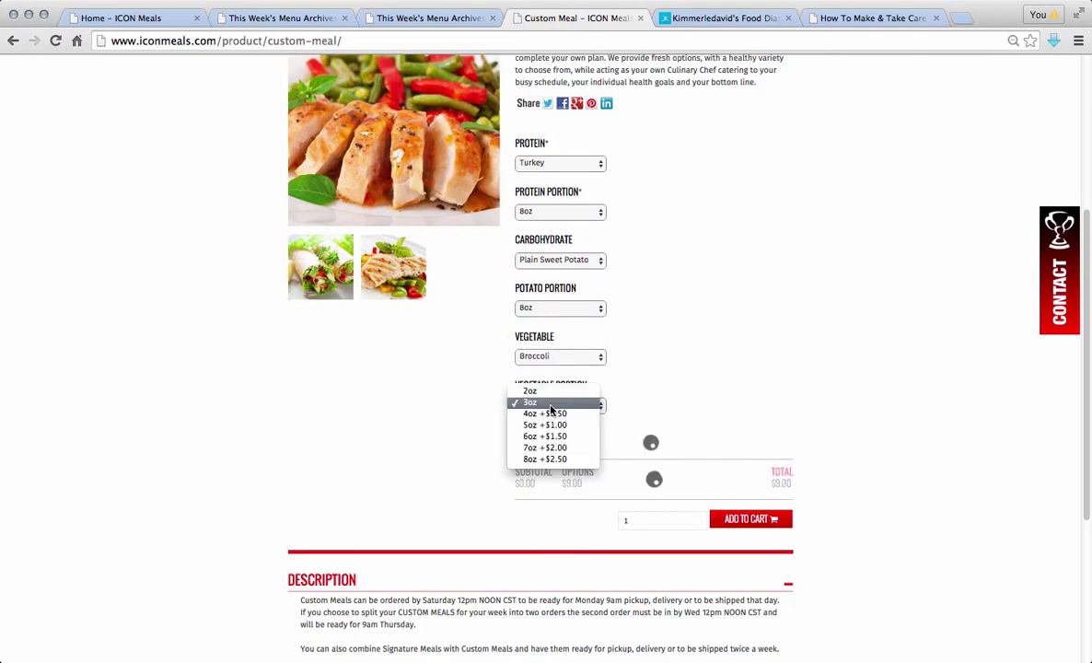
key("Escape")
left_click(701, 18)
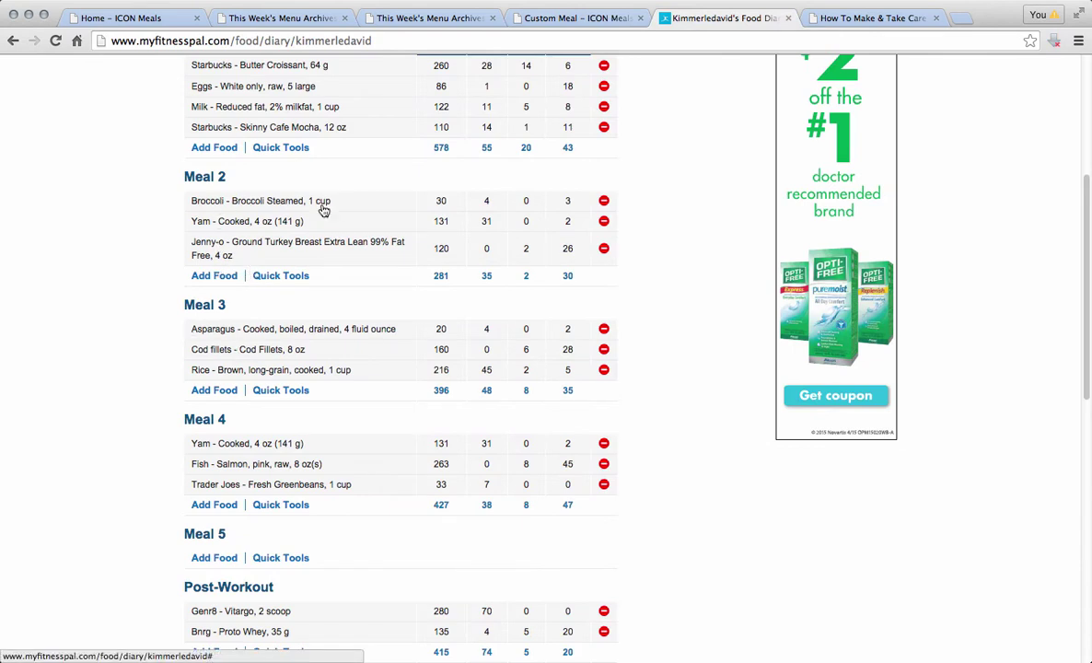
left_click(562, 19)
left_click(551, 357)
left_click(587, 358)
left_click(552, 406)
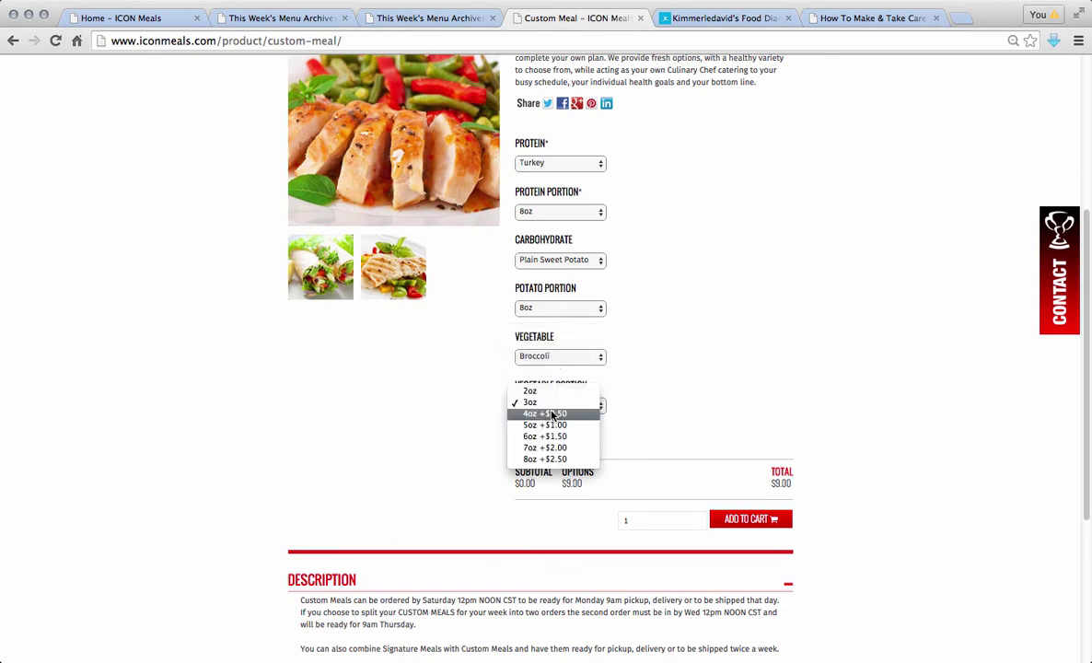
left_click(545, 458)
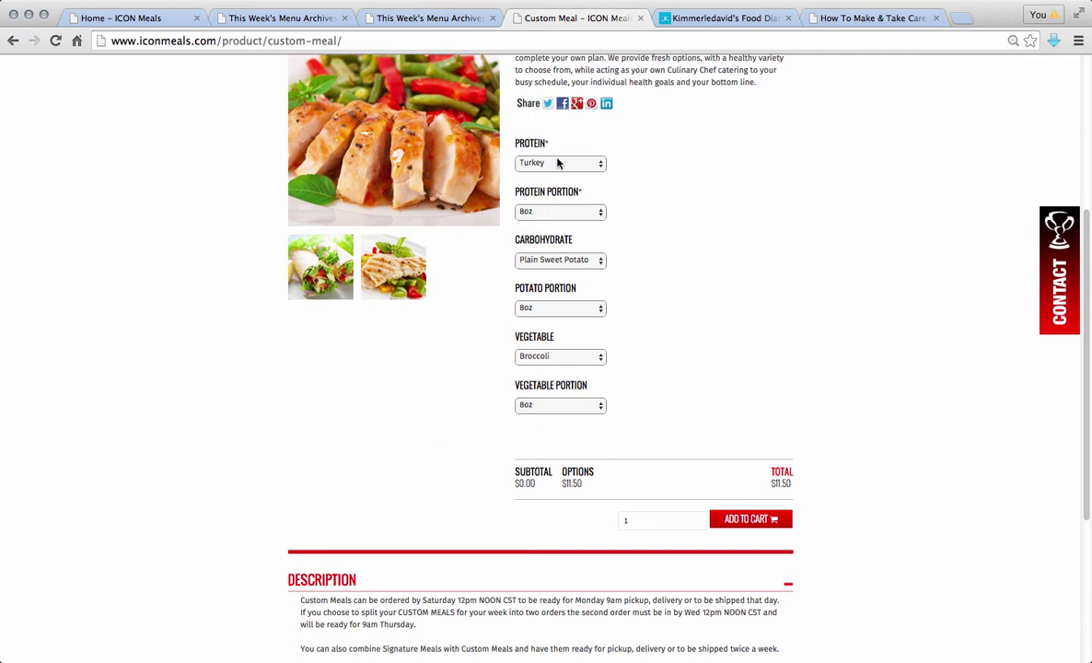
left_click(553, 212)
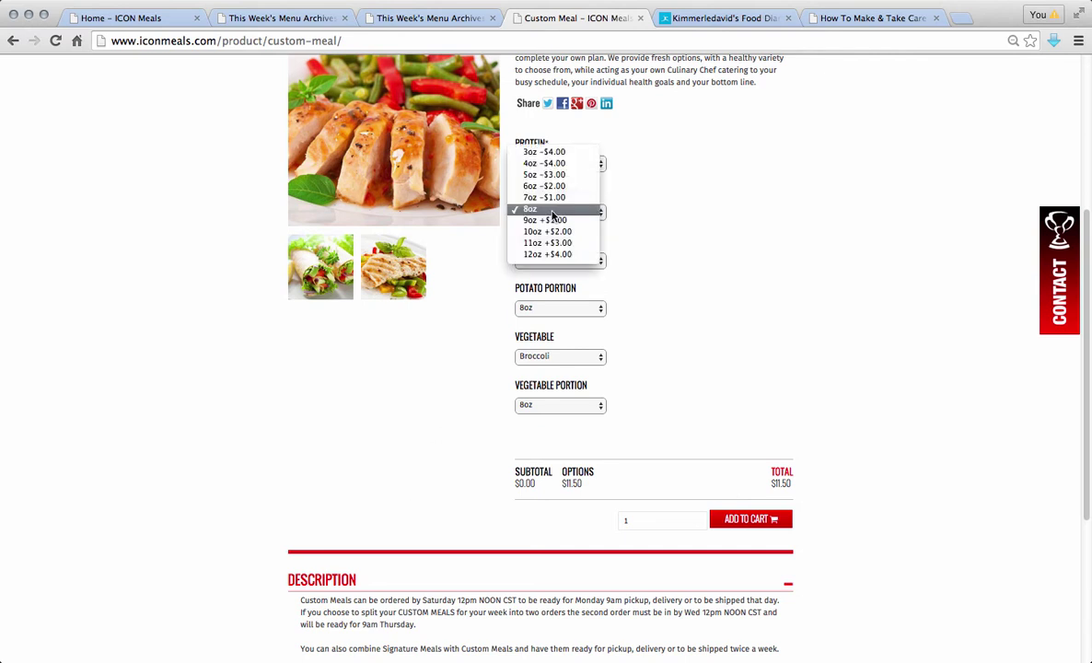
left_click(543, 163)
left_click(551, 308)
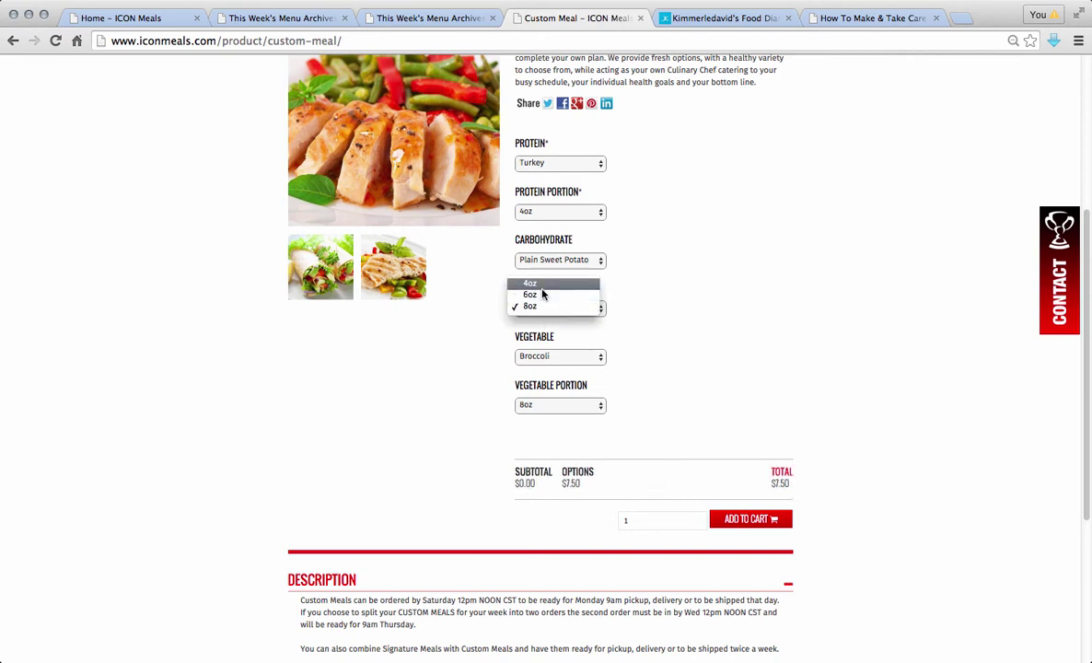
left_click(540, 284)
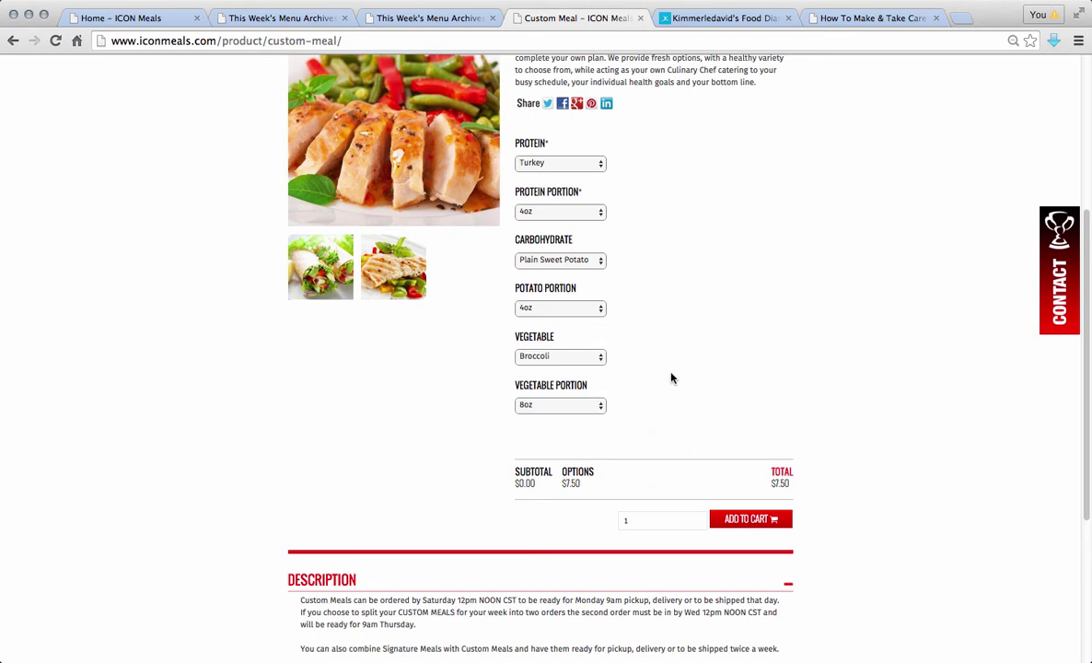
left_click(547, 405)
left_click(537, 356)
left_click(568, 359)
left_click(659, 356)
left_click(557, 405)
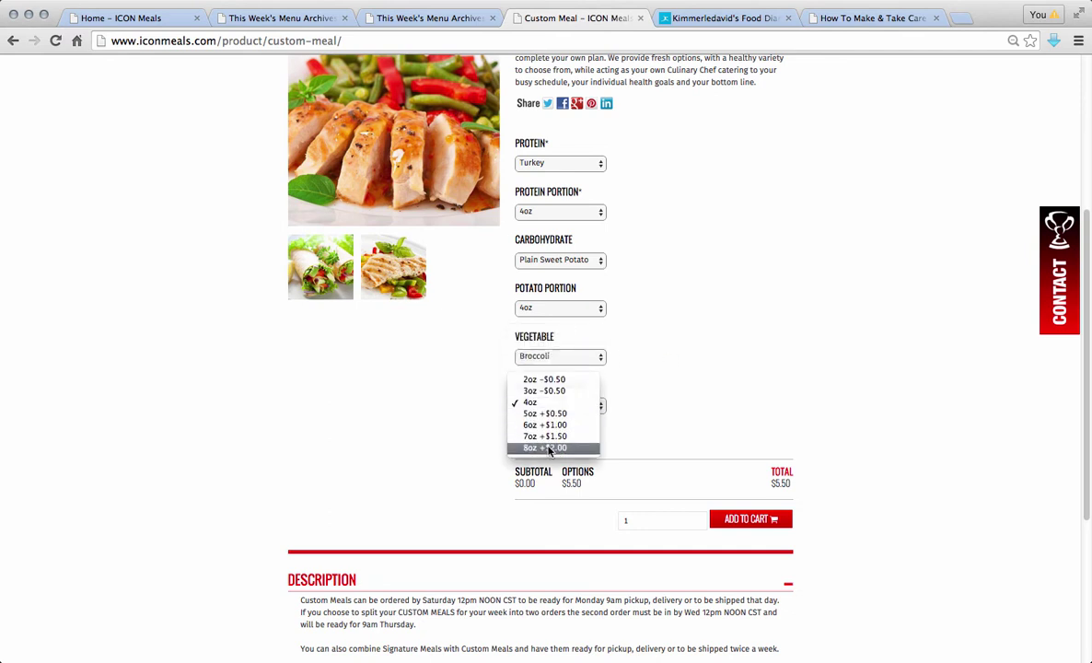
left_click(549, 447)
left_click(565, 260)
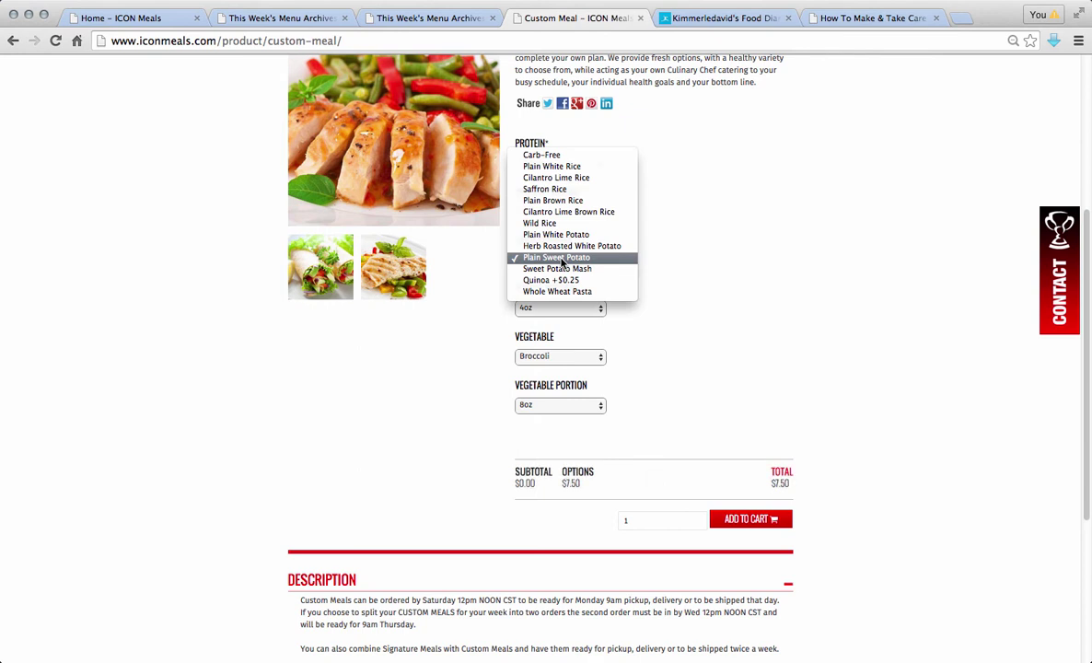
left_click(589, 264)
left_click(558, 308)
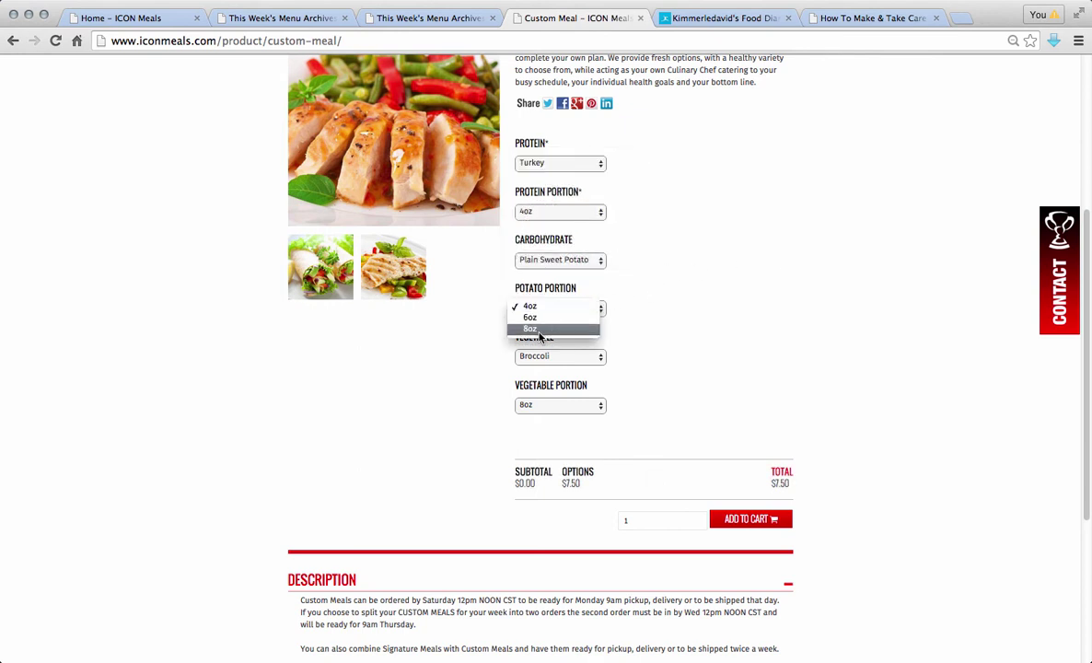
left_click(539, 329)
left_click(543, 213)
left_click(543, 254)
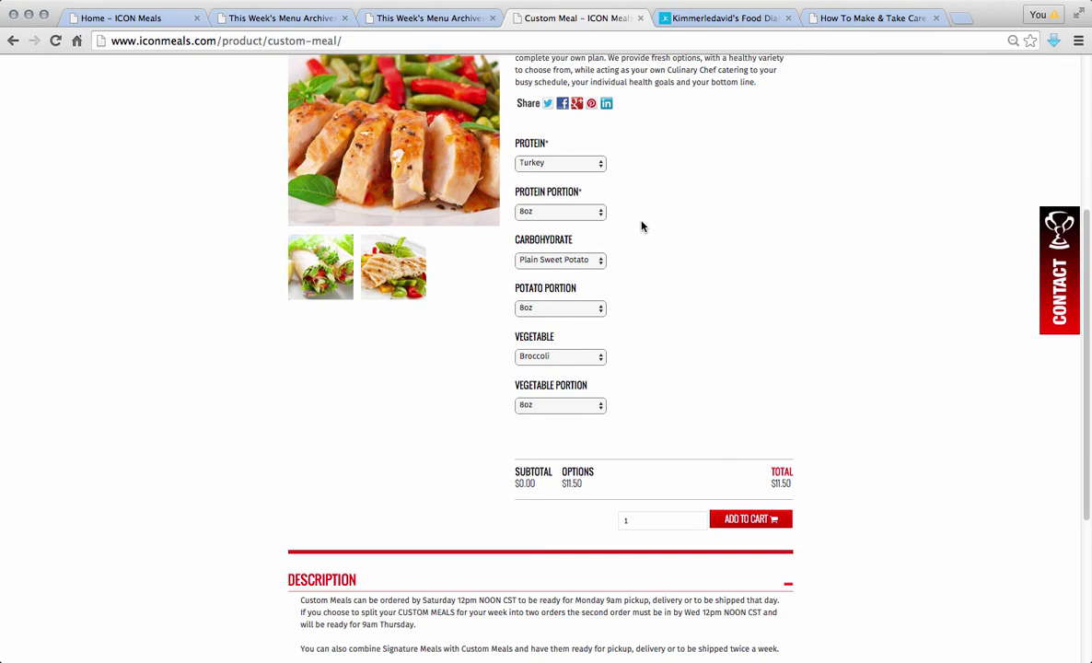
Step: Check that the protein dropdown still shows Turkey, then go back to the MyFitnessPal food diary
scroll(641, 227, "up", 2)
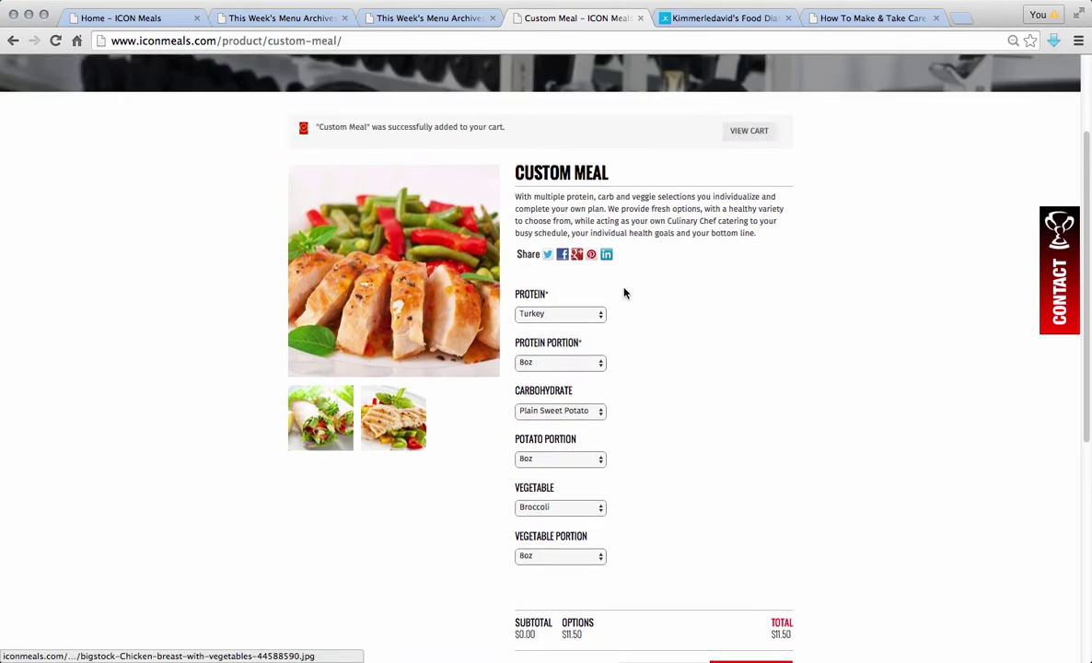
left_click(568, 316)
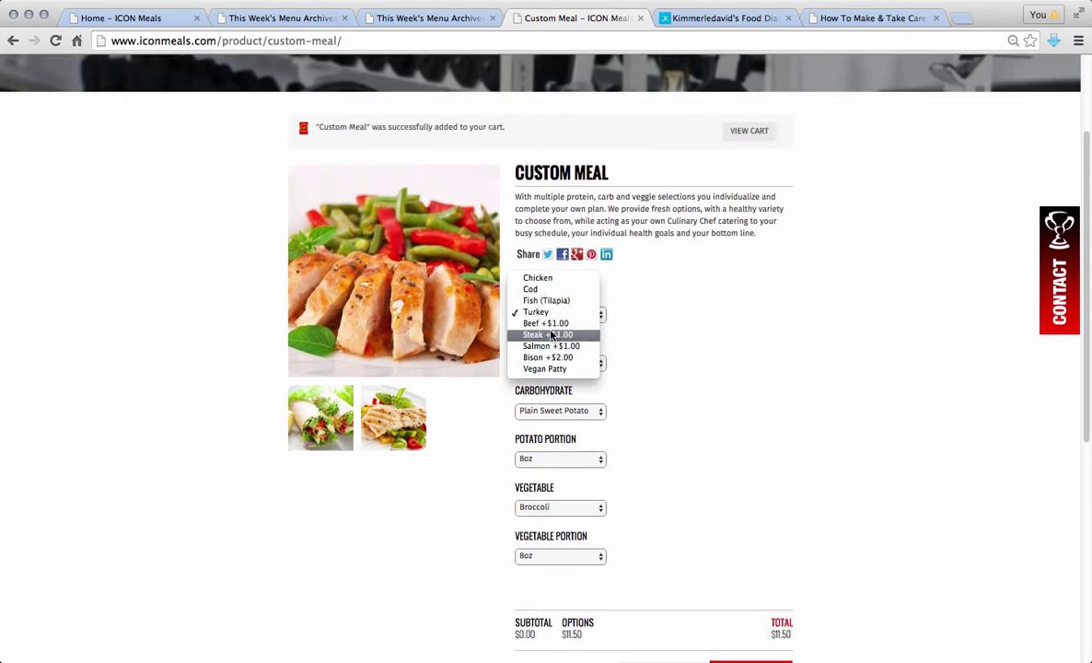
left_click(745, 365)
left_click(550, 315)
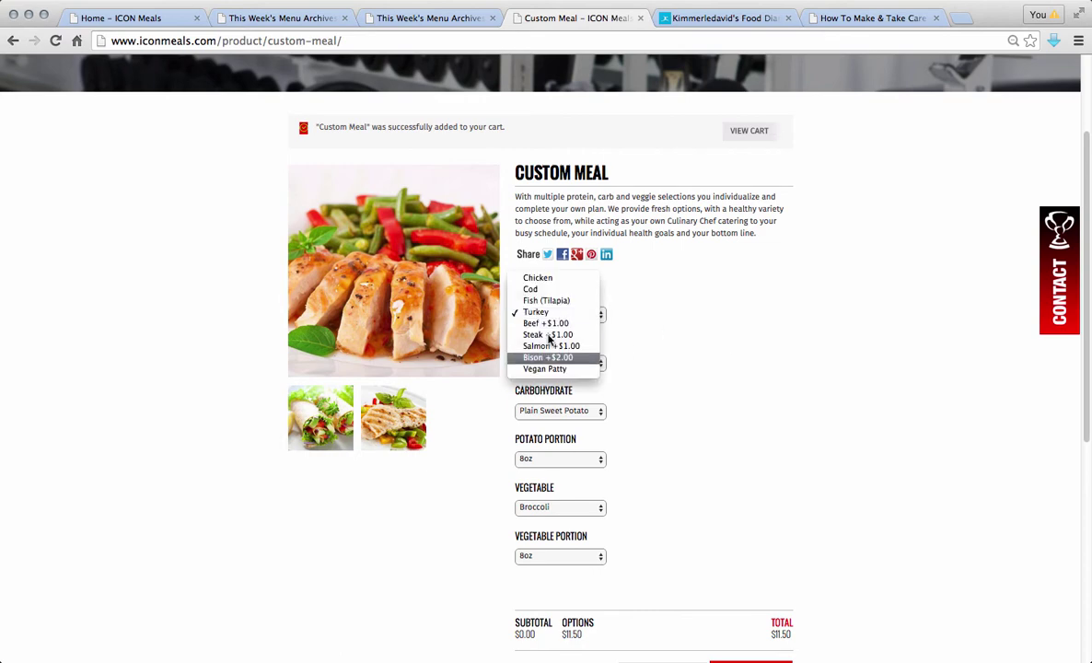
left_click(727, 315)
scroll(728, 305, "down", 1)
left_click(736, 21)
scroll(694, 314, "down", 5)
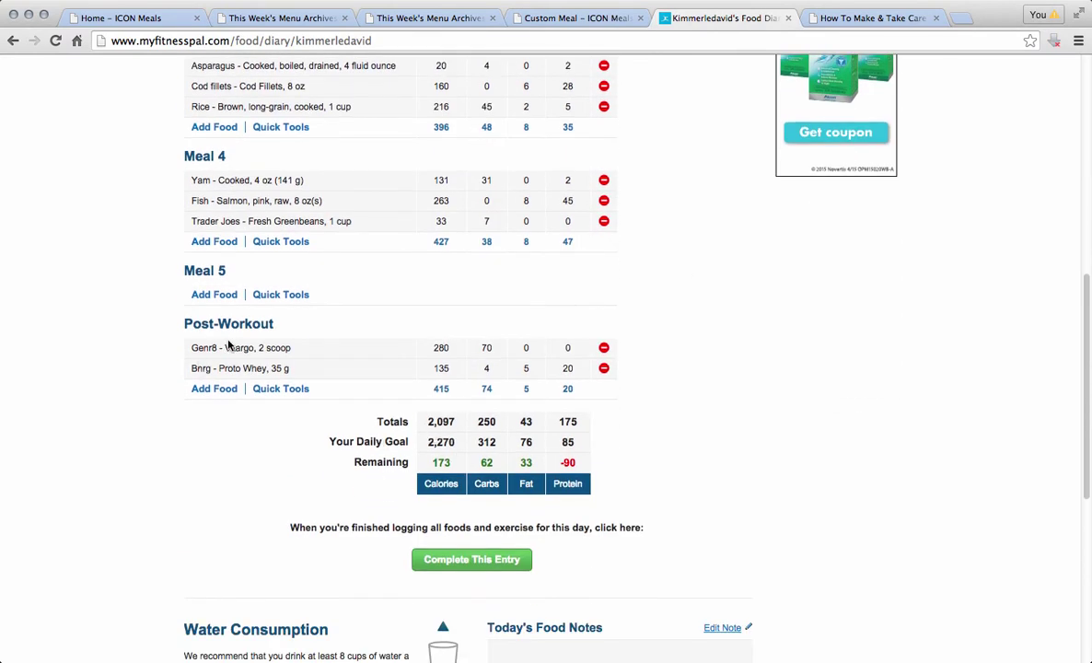
Step: Scroll to the diary's Post-Workout Vitargo and whey entries, then switch to the kefir article
scroll(138, 350, "down", 1)
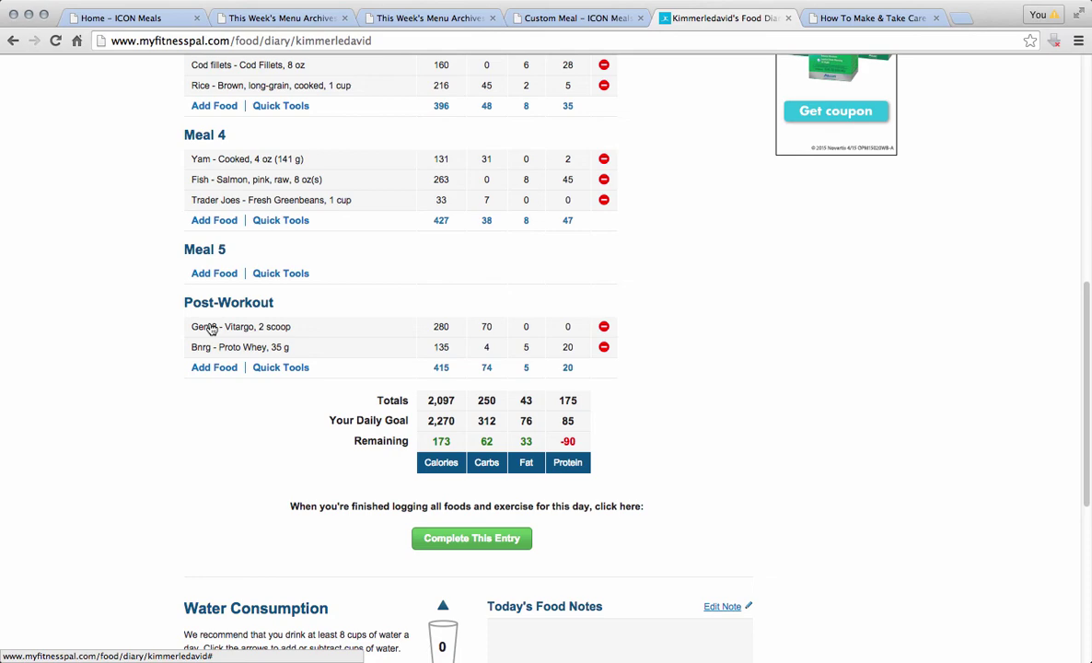
left_click(850, 19)
Step: Search 'vitargo post', then refine the Google query to 'kimmerleplan vitargo post'
left_click(536, 42)
type("vitargo post")
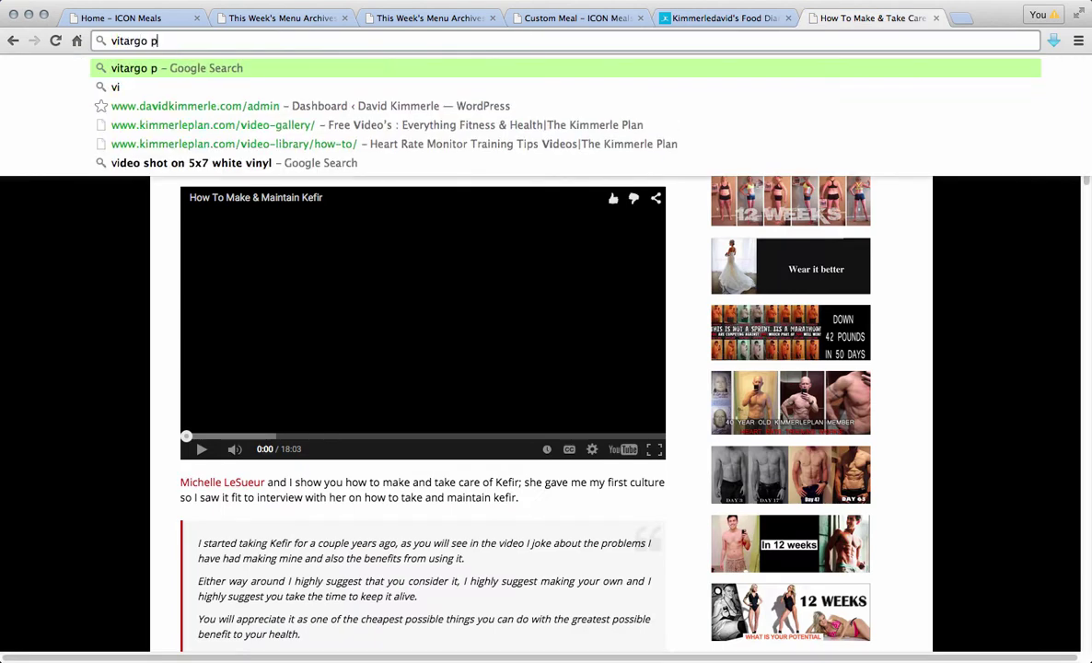
key("Return")
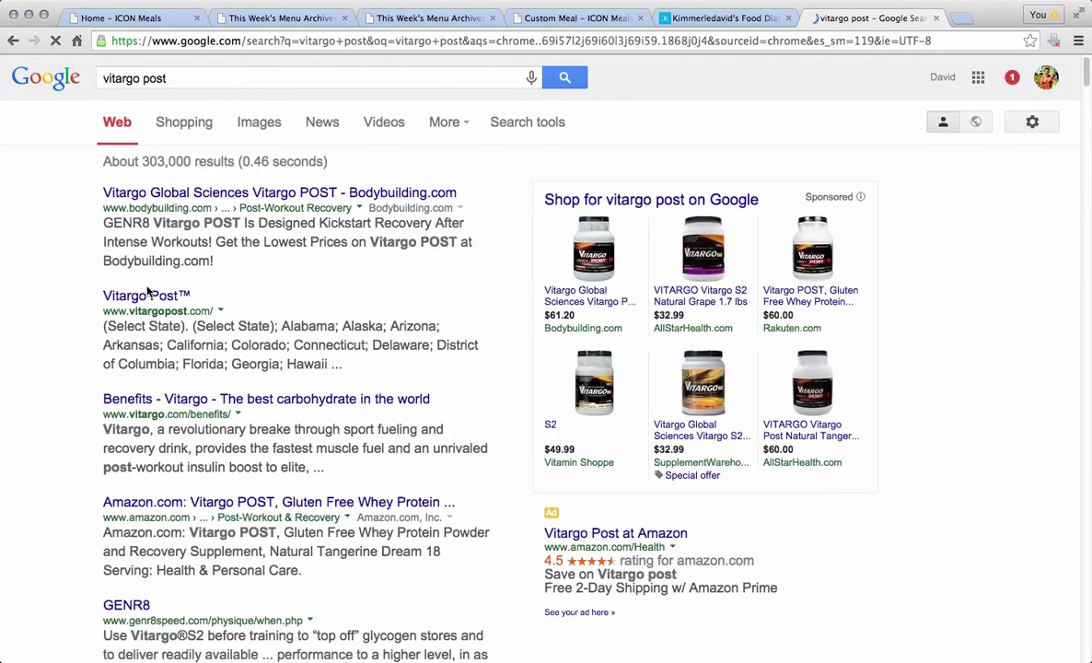
left_click_drag(173, 79, 113, 78)
key("BackSpace")
key("BackSpace")
key("BackSpace")
type("kimmerleplan ")
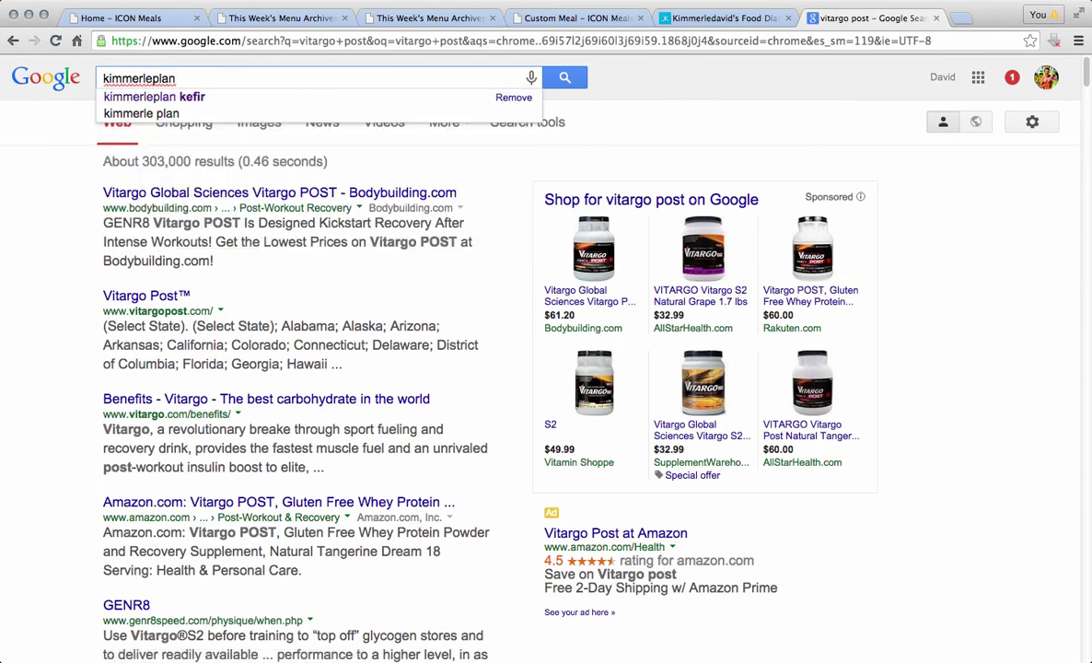
type("vitargo post")
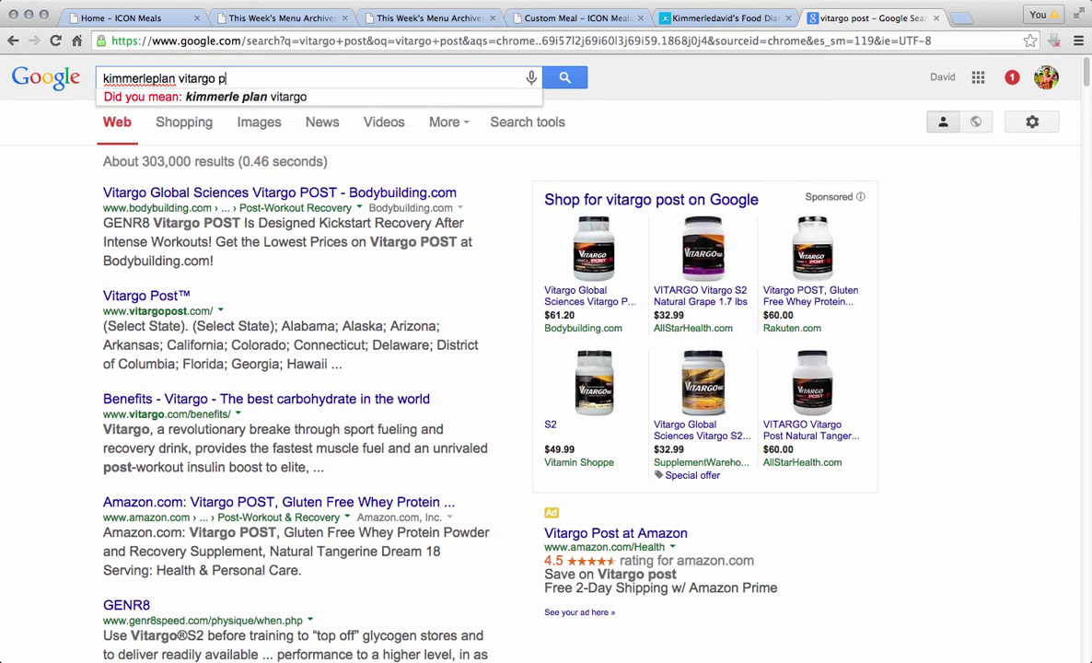
key("Return")
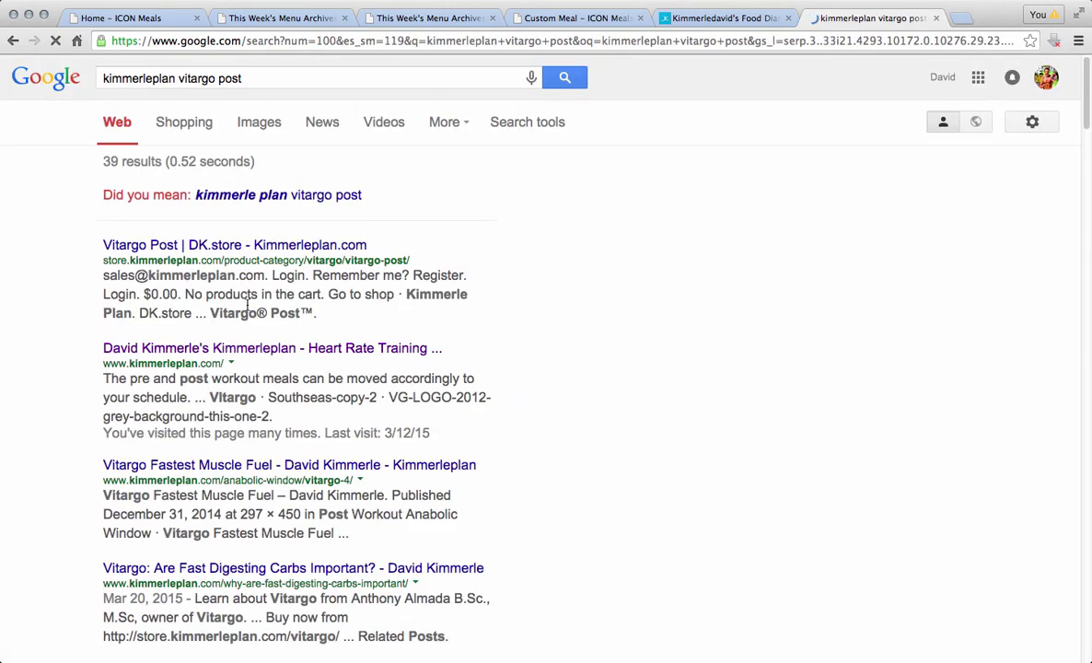
Step: Open the store's Vitargo result and the $60.00 Vitargo Post product, then return to the overview
left_click(230, 251)
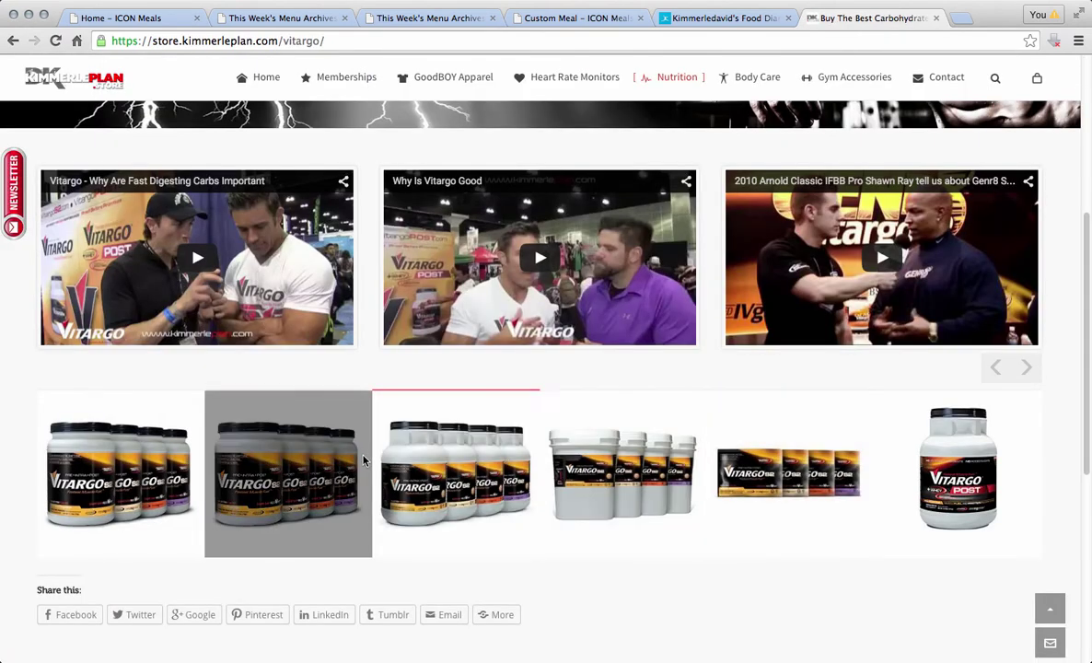
mouse_move(940, 485)
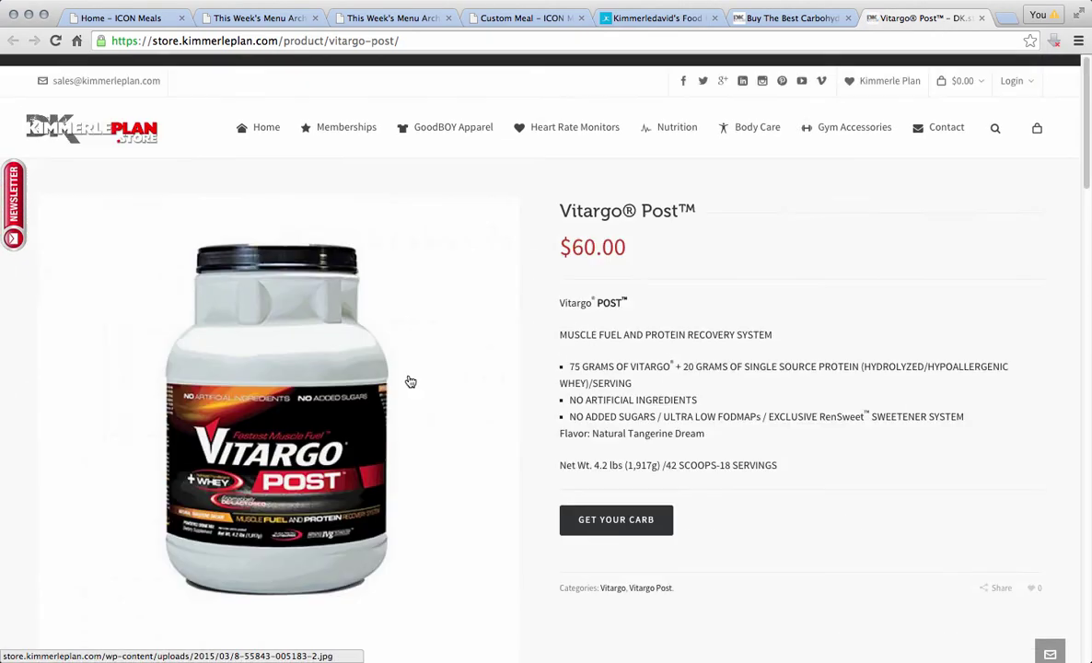
scroll(411, 381, "down", 7)
scroll(410, 381, "up", 7)
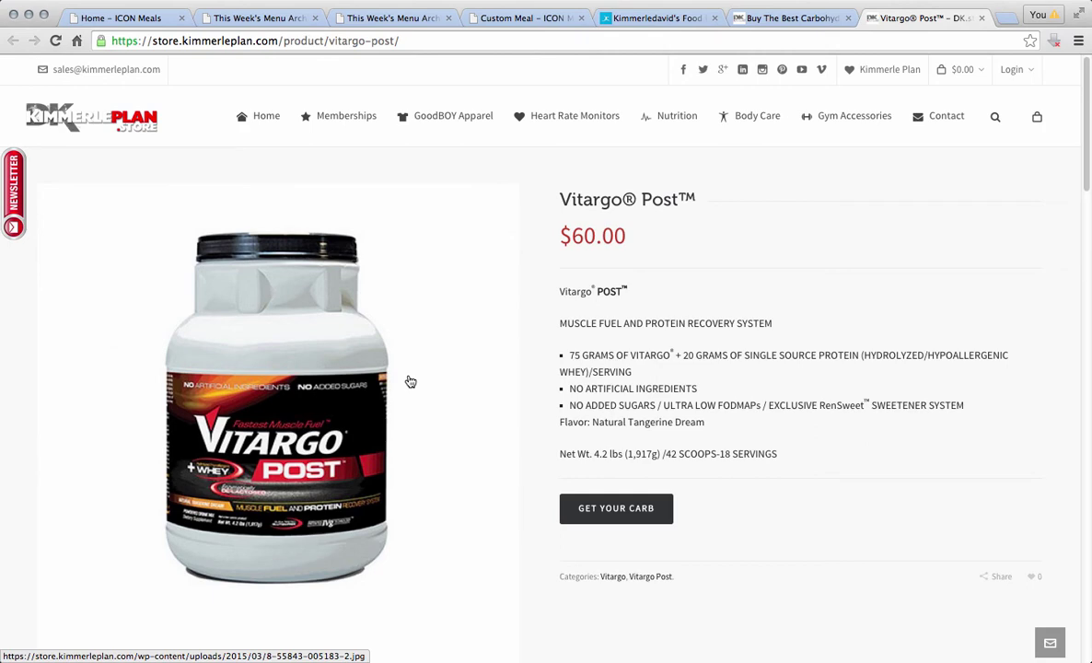
left_click(775, 19)
scroll(360, 322, "up", 10)
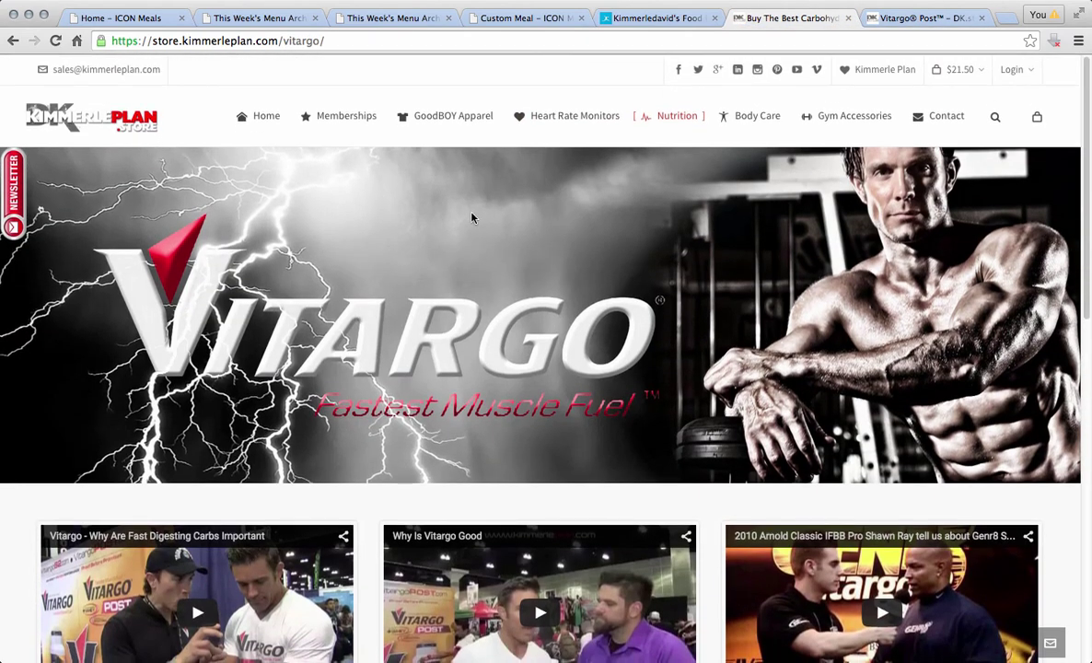
Step: Load kimmerleplan.com and search the site for 'lose fat', scrolling through the results
left_click(668, 48)
type("kimmerleplan.com")
key("Return")
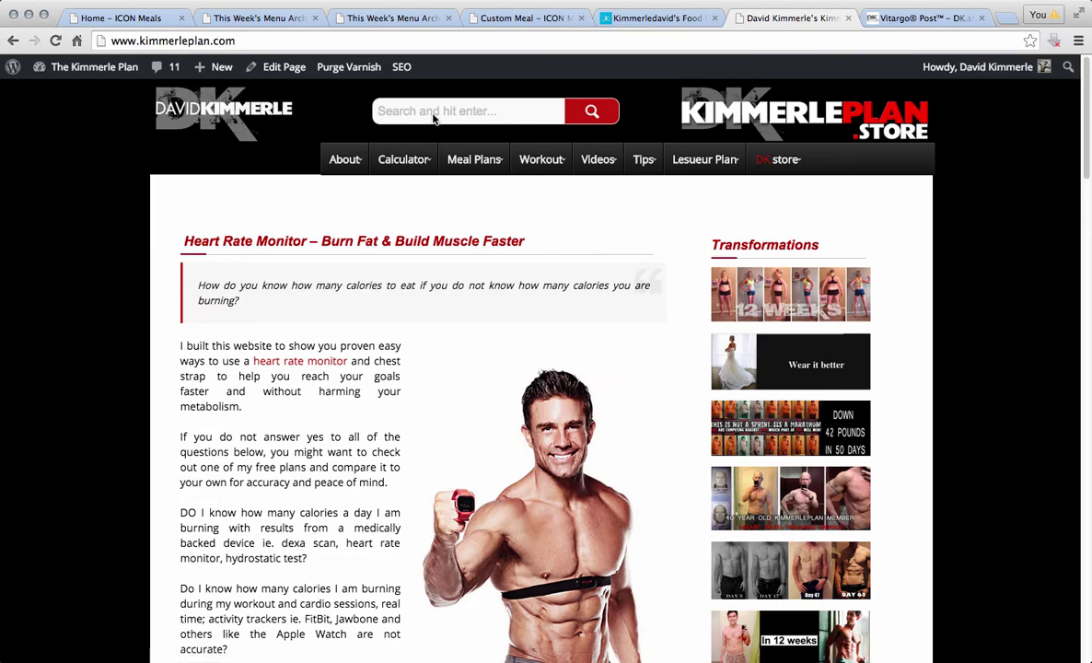
left_click(396, 111)
left_click(395, 111)
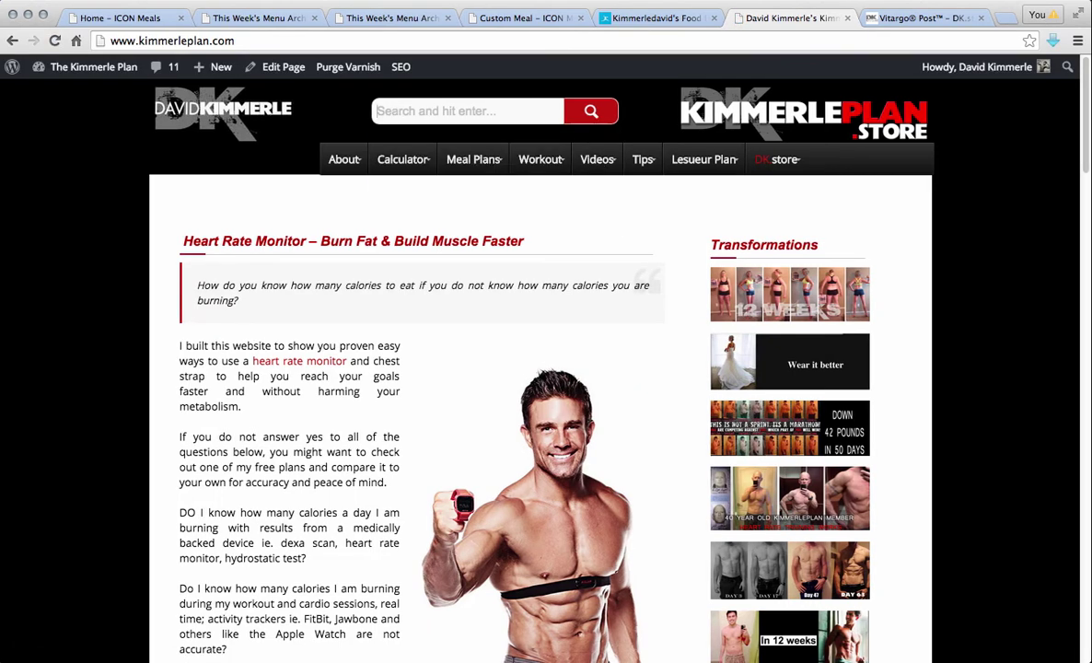
left_click(396, 111)
type("lose fat")
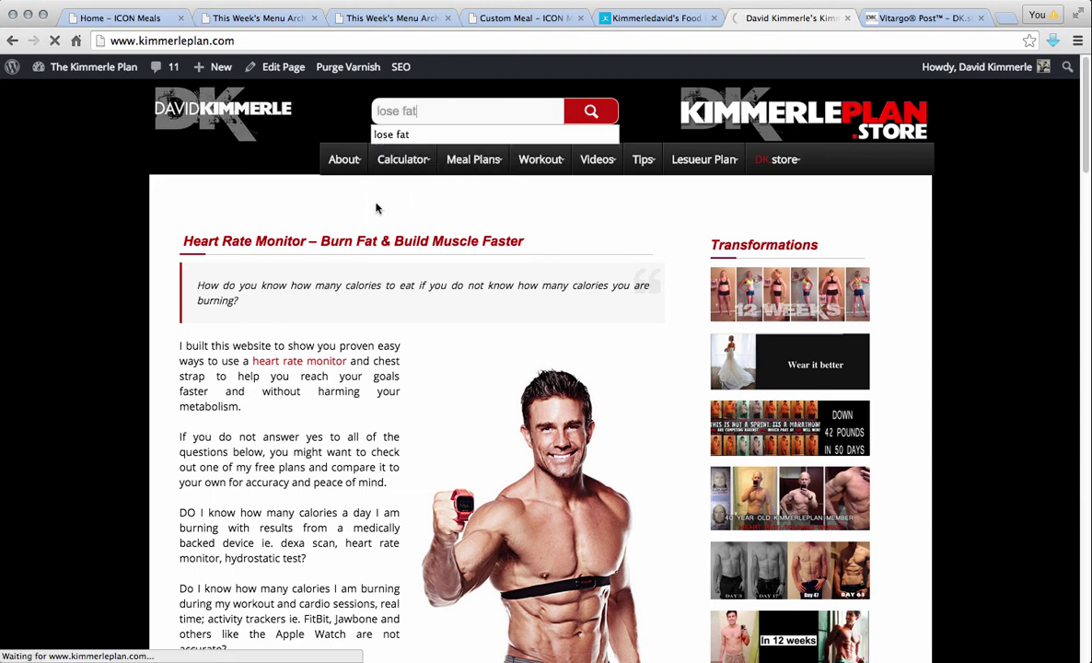
scroll(312, 373, "down", 1)
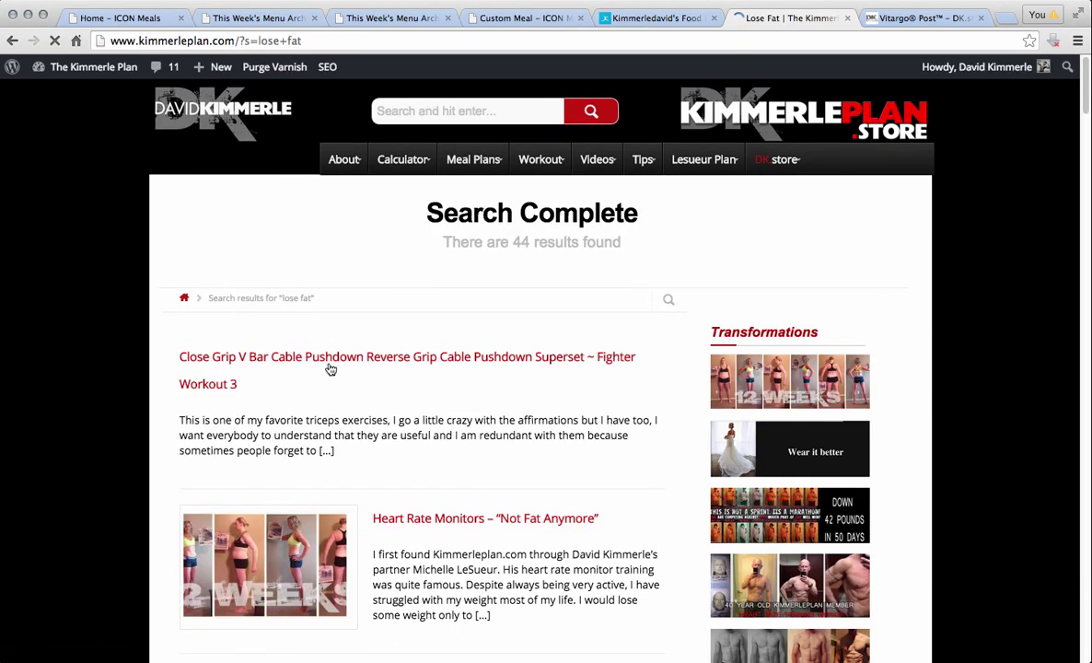
scroll(329, 365, "down", 2)
scroll(427, 369, "down", 3)
scroll(460, 331, "down", 3)
scroll(410, 322, "down", 3)
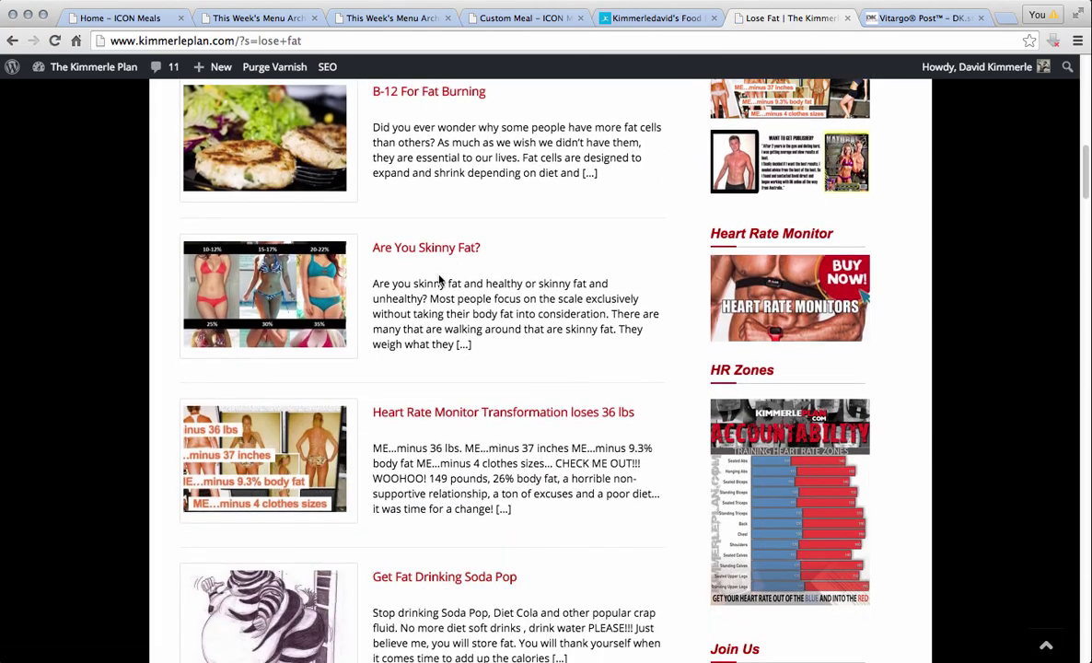
scroll(505, 458, "down", 15)
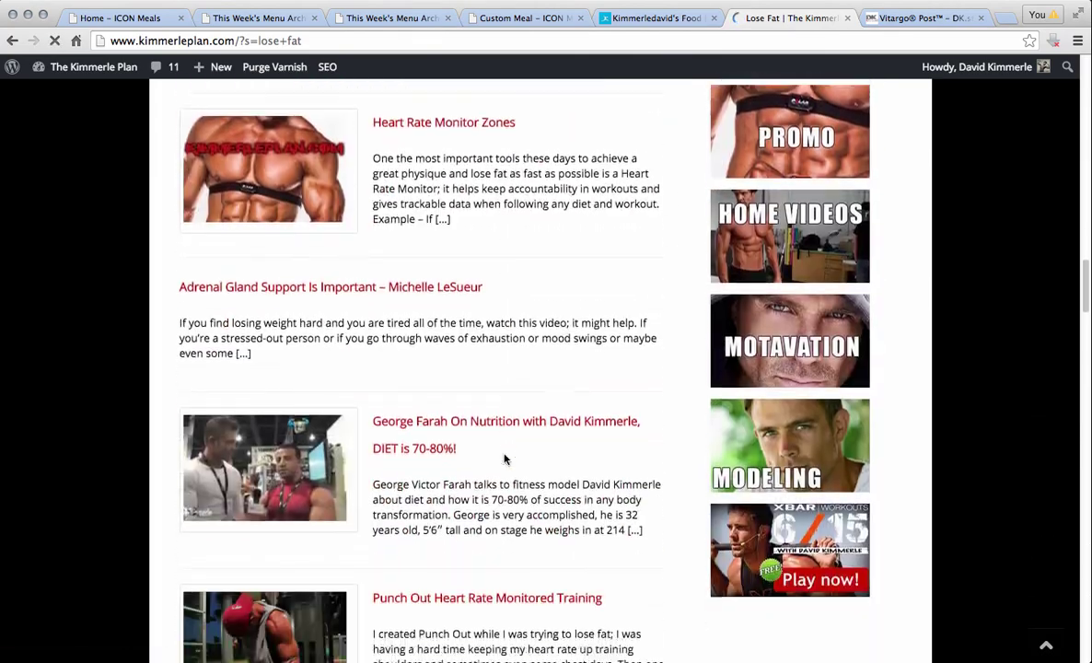
scroll(505, 459, "down", 20)
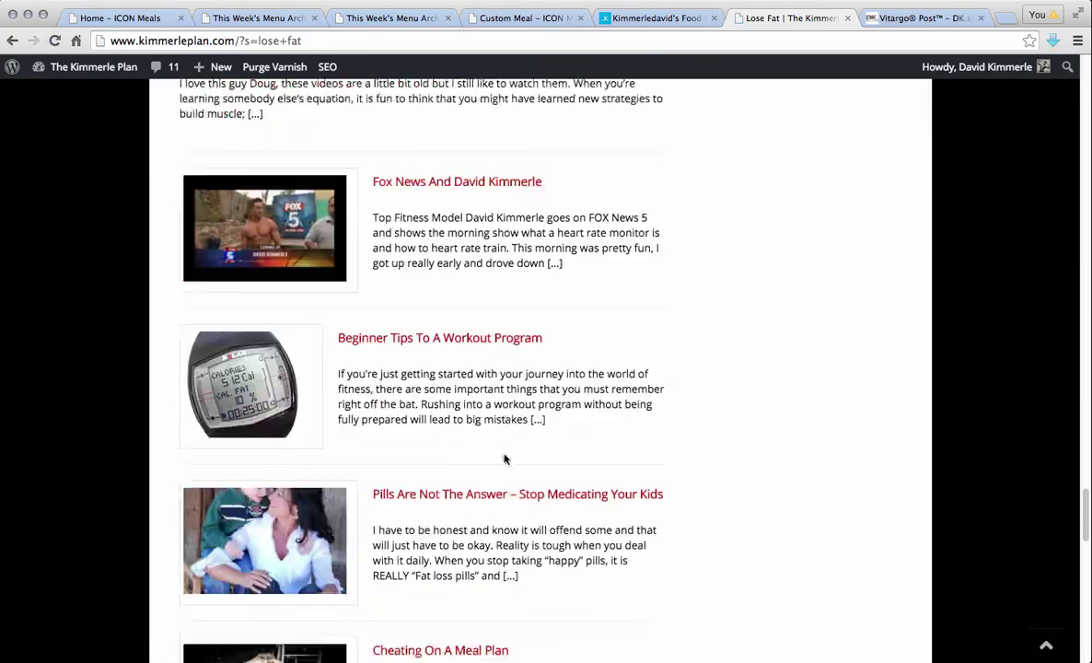
scroll(472, 384, "down", 20)
scroll(472, 382, "up", 20)
scroll(472, 381, "up", 20)
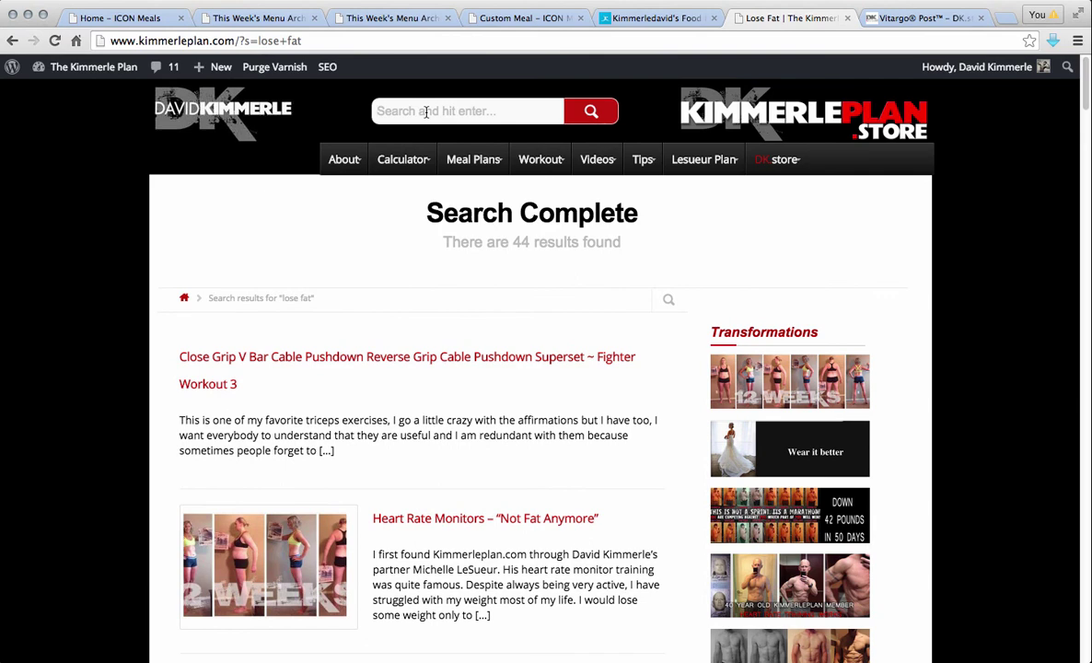
Step: Search the site for 'dead lift' and then 'pullover', browsing the pullover results
left_click(426, 111)
type("dead lift")
key("Return")
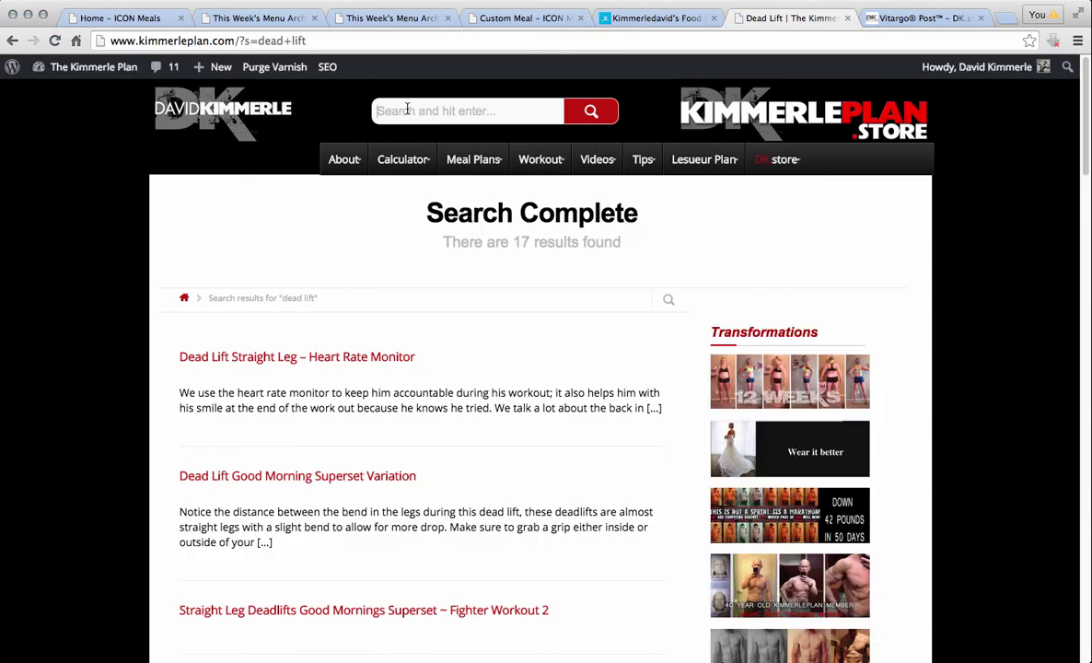
type("pullover")
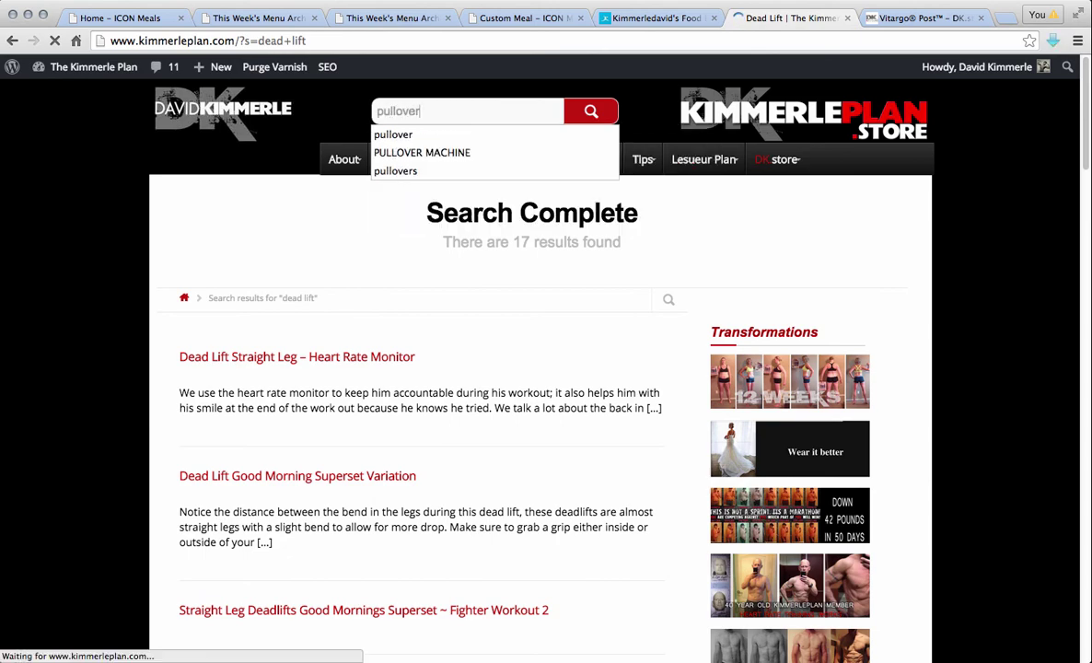
key("Return")
scroll(411, 421, "down", 15)
scroll(411, 421, "down", 5)
scroll(412, 420, "up", 20)
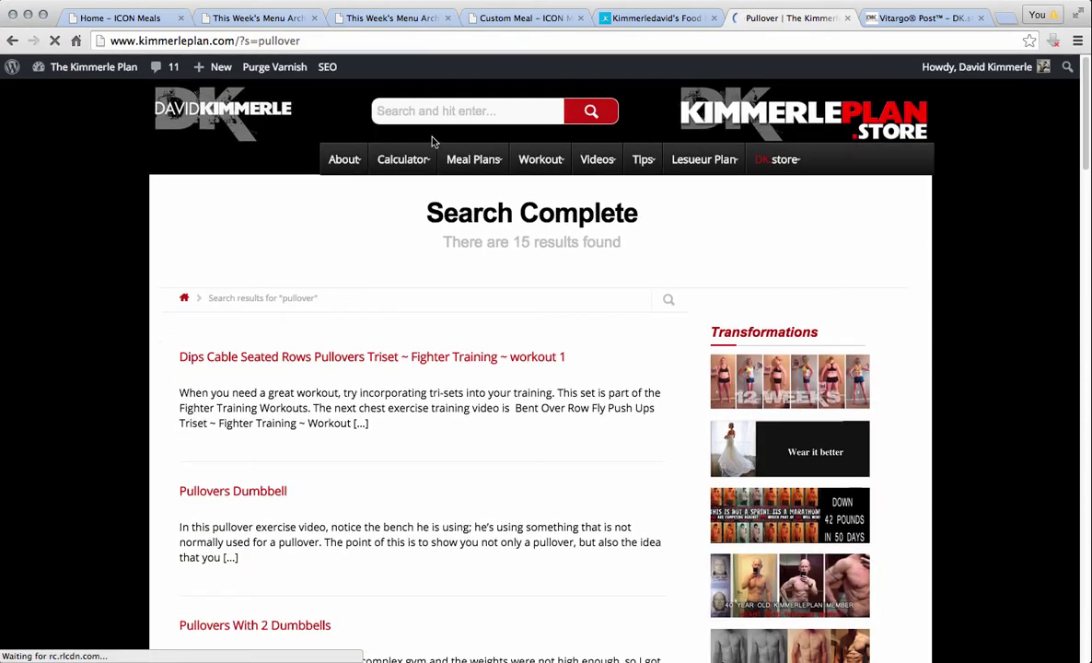
Step: Search the site for 'abs' and scroll through the results
left_click(419, 110)
type("abs")
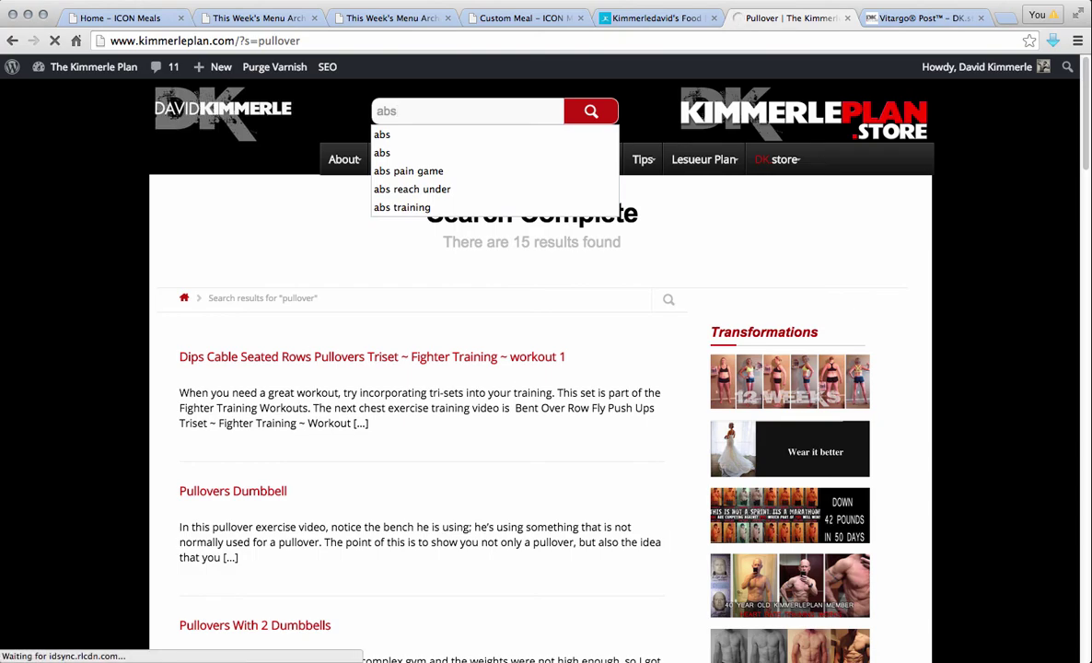
key("Return")
scroll(341, 405, "down", 15)
scroll(341, 404, "down", 15)
Step: Scroll through the 8 X 8 Apartment Complex Back & Abs Training post, then return to the food diary
scroll(341, 405, "up", 12)
scroll(341, 404, "up", 15)
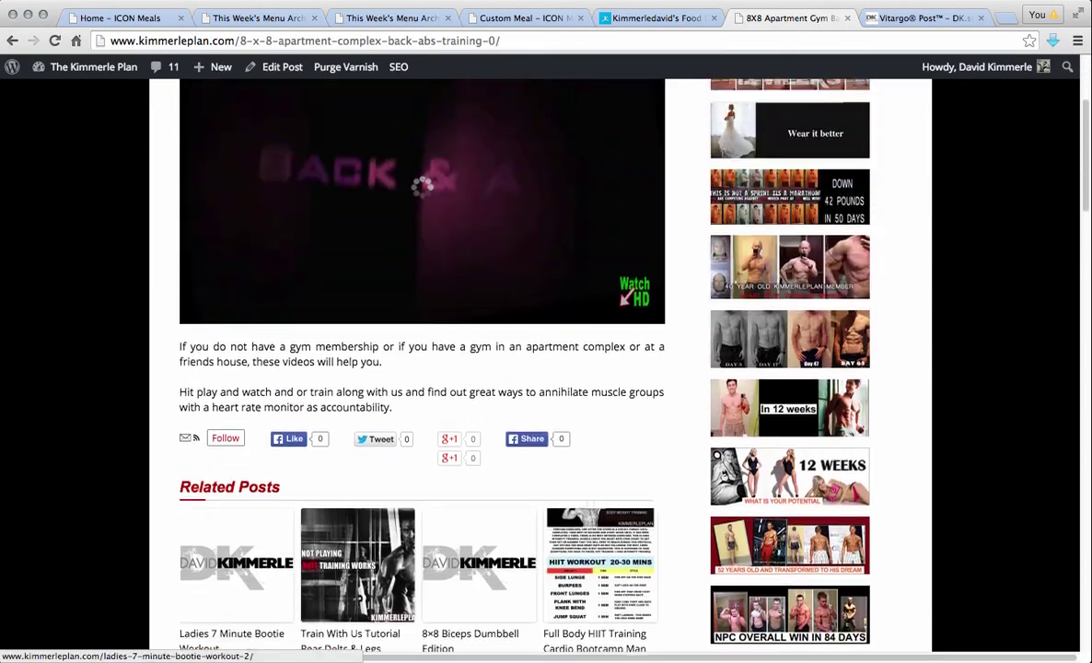
scroll(422, 368, "up", 4)
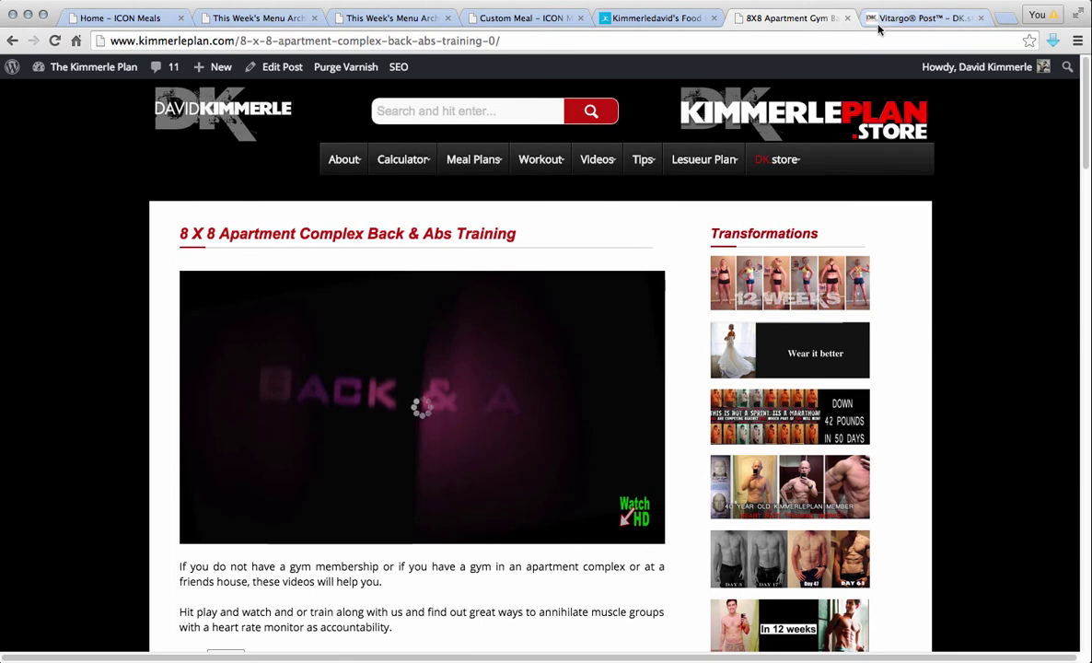
left_click(639, 17)
scroll(417, 472, "down", 4)
scroll(408, 393, "down", 6)
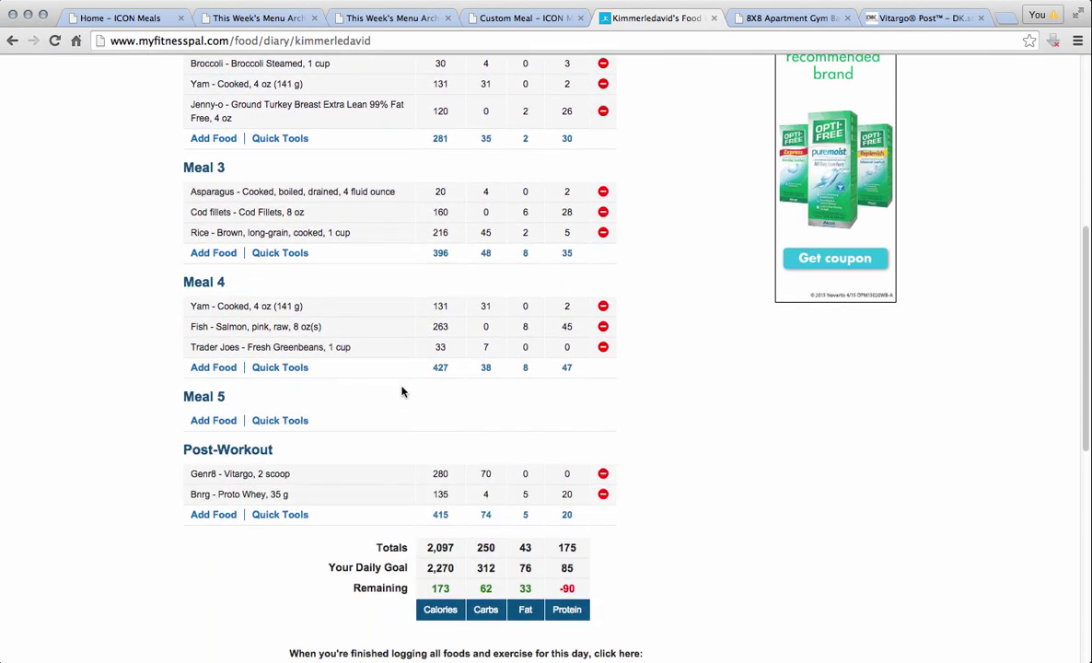
scroll(402, 392, "down", 2)
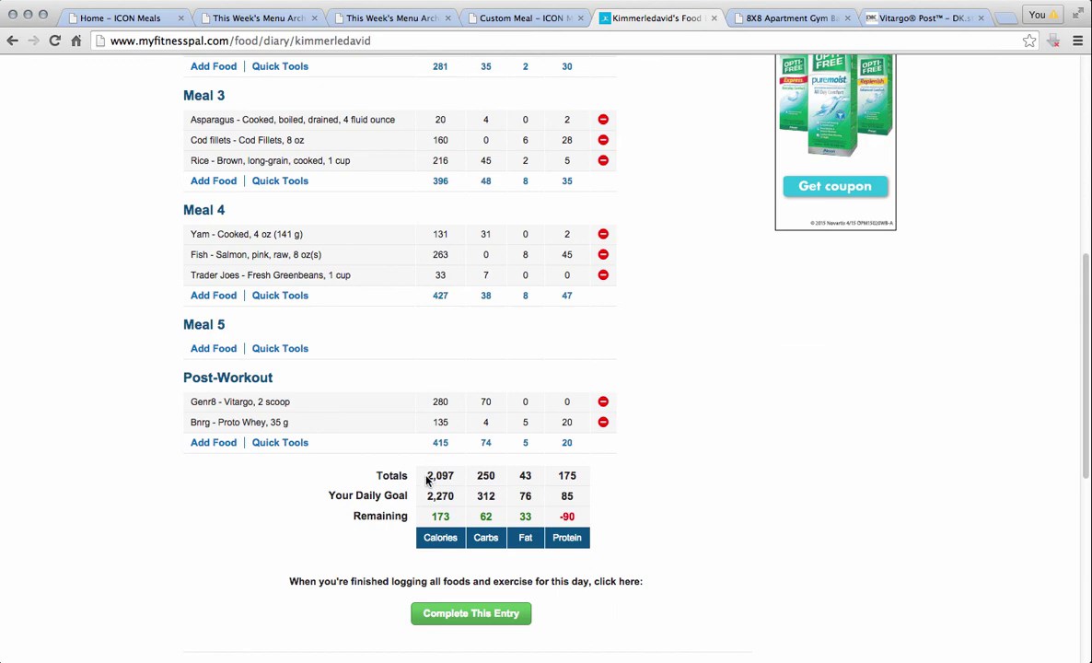
scroll(426, 479, "up", 10)
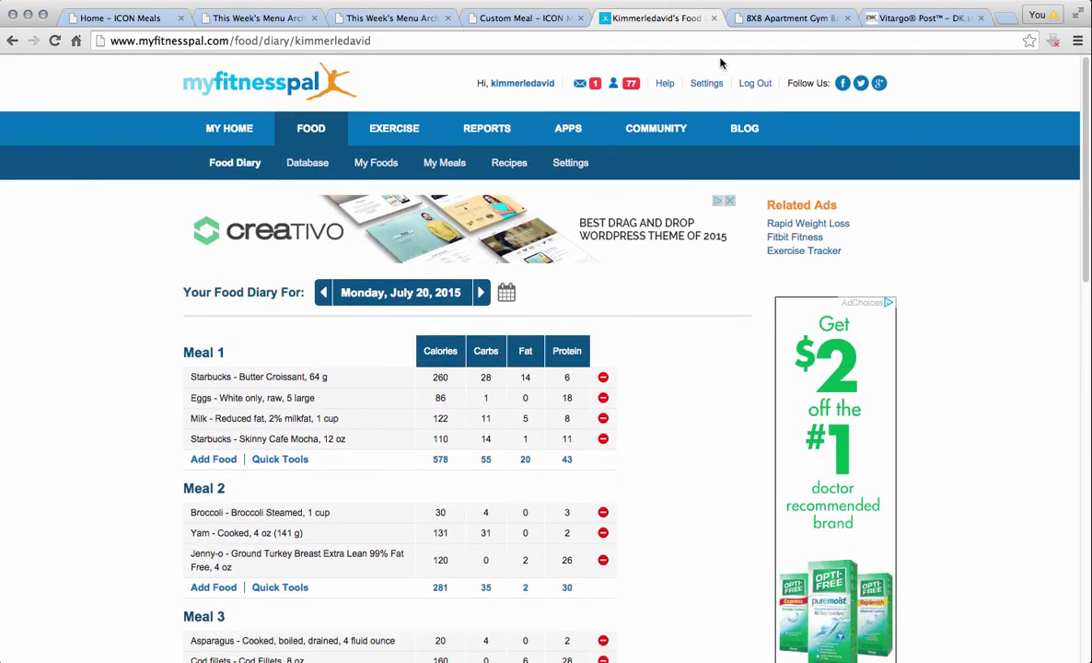